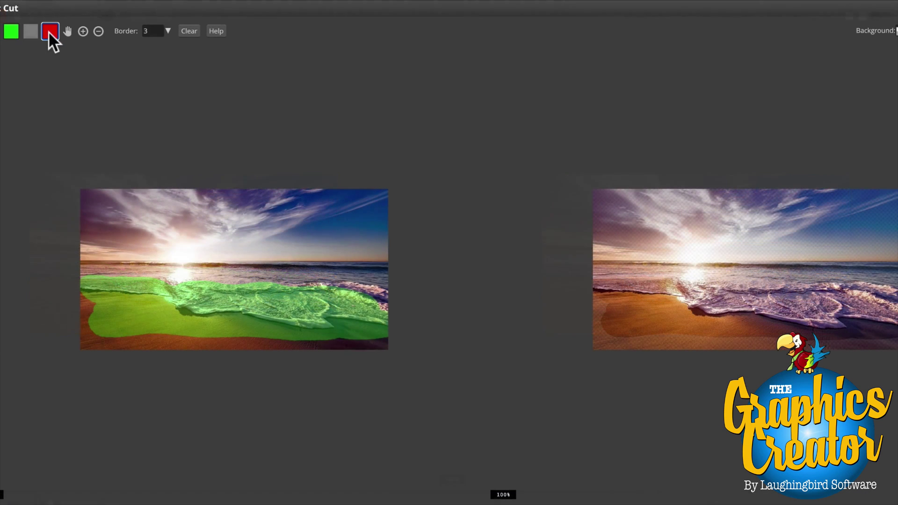
# - Mark the sky for removal in Magic Cut, then select the pasted beach foreground cutout
pyautogui.moveTo(86, 271); pyautogui.dragTo(247, 281)
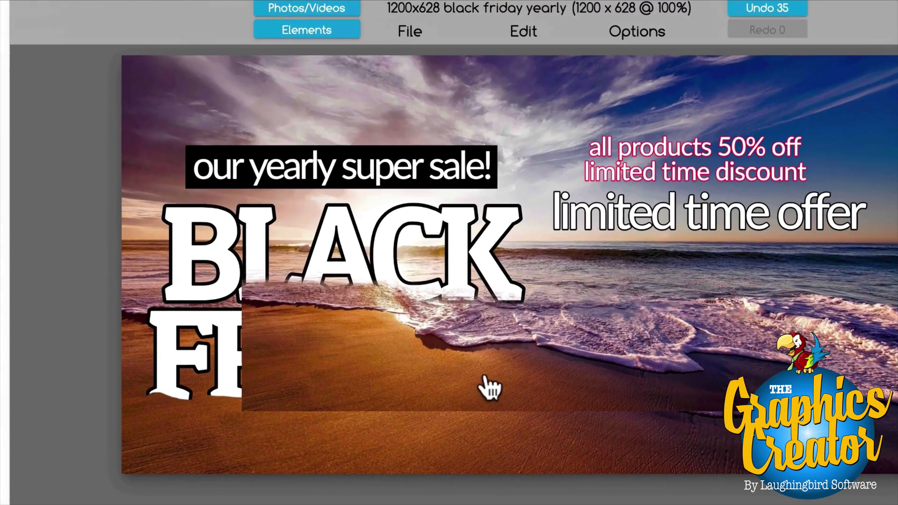
pyautogui.click(525, 290)
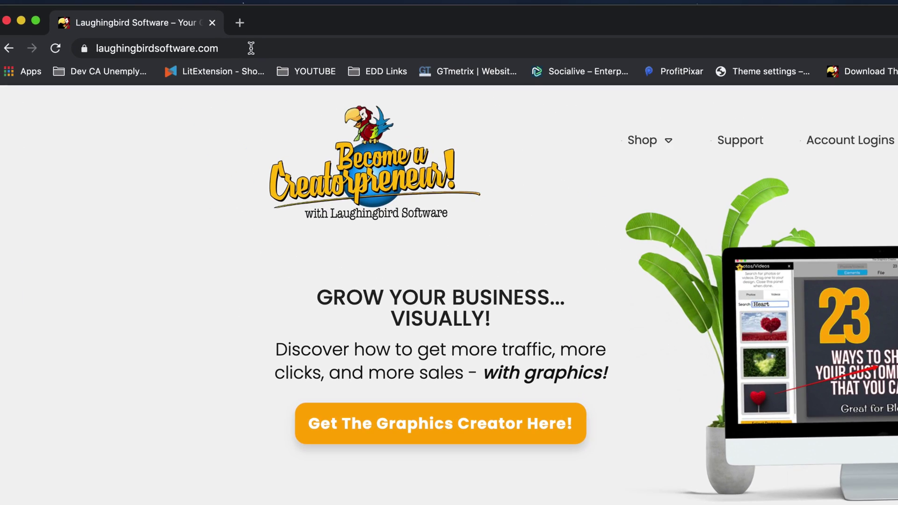
# - Select the Laughingbird Software web address, then launch The Graphics Creator from the Dock
pyautogui.click(252, 49)
pyautogui.click(251, 49)
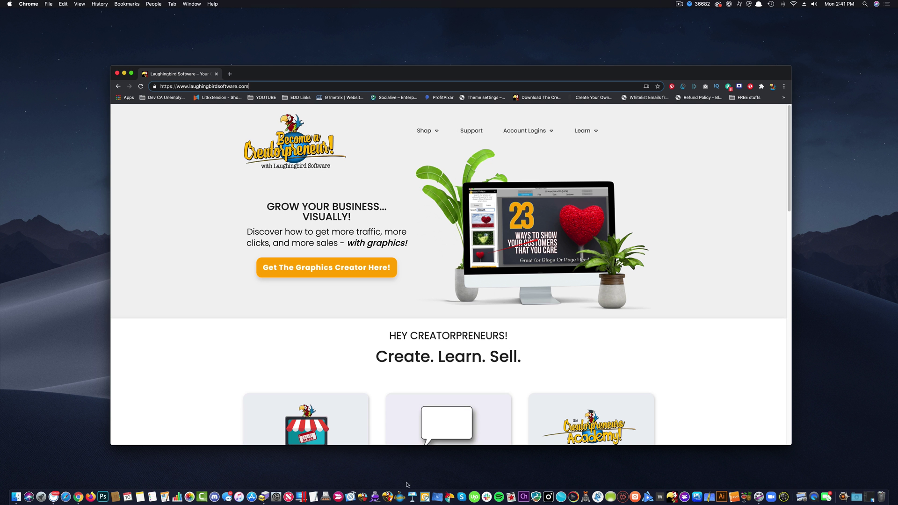
pyautogui.click(405, 492)
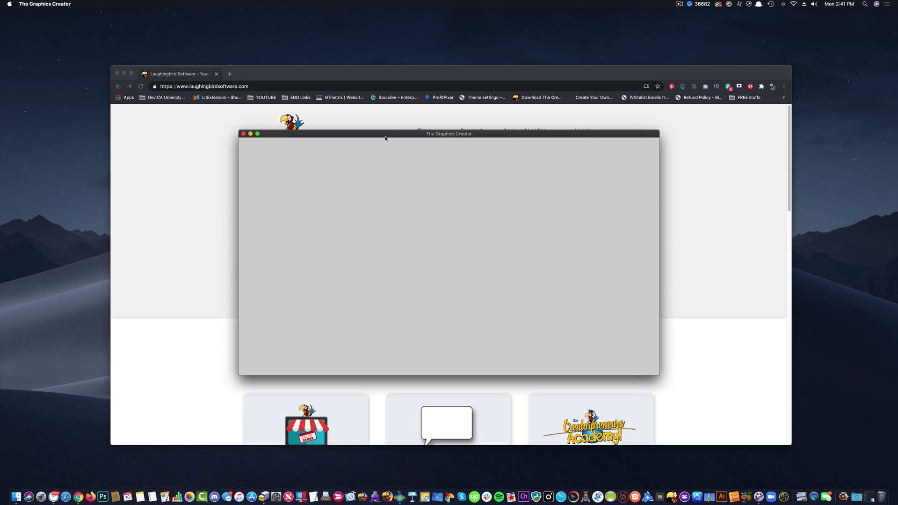
# - Move and enlarge the app window, then open the Black Friday 'our yearly super sale!' template
pyautogui.moveTo(386, 138); pyautogui.dragTo(275, 68)
pyautogui.moveTo(550, 308); pyautogui.dragTo(791, 447)
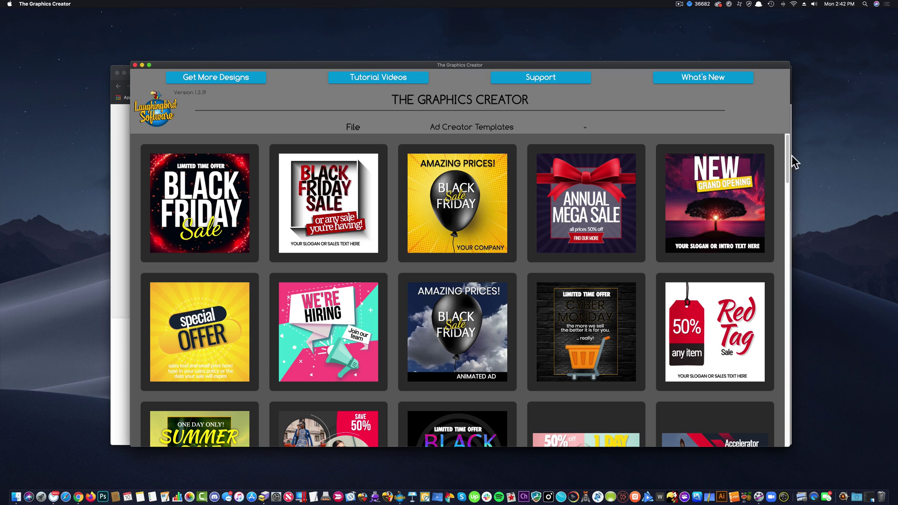
pyautogui.moveTo(787, 156); pyautogui.dragTo(789, 235)
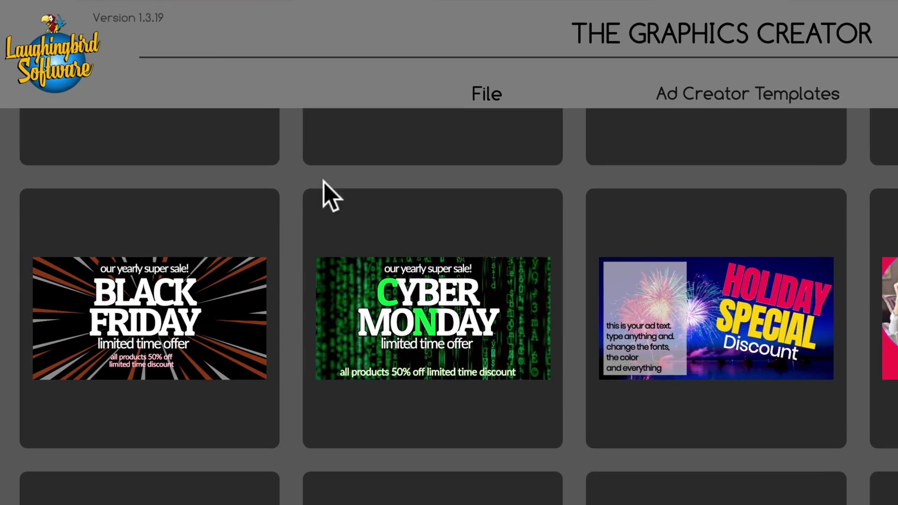
pyautogui.click(179, 303)
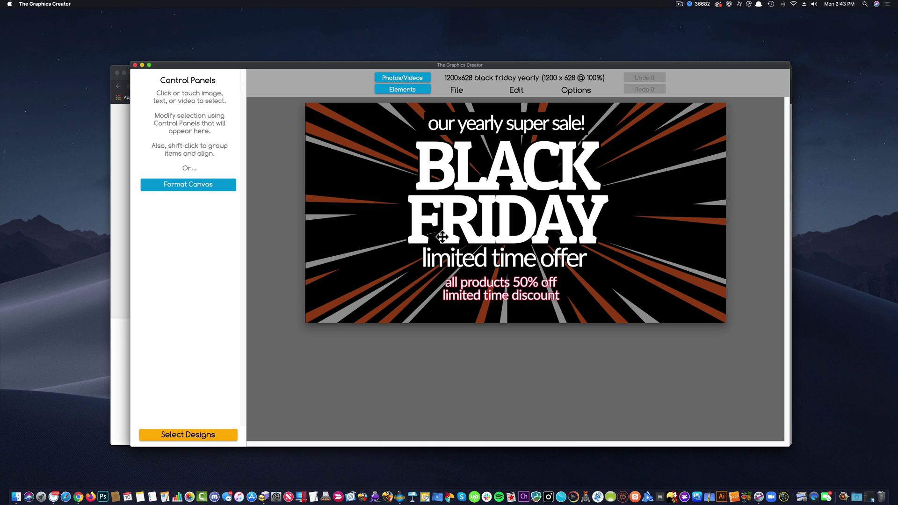
# - Add a Pexels beach sunset photo and stretch it to cover the 1200x628 canvas
pyautogui.click(401, 80)
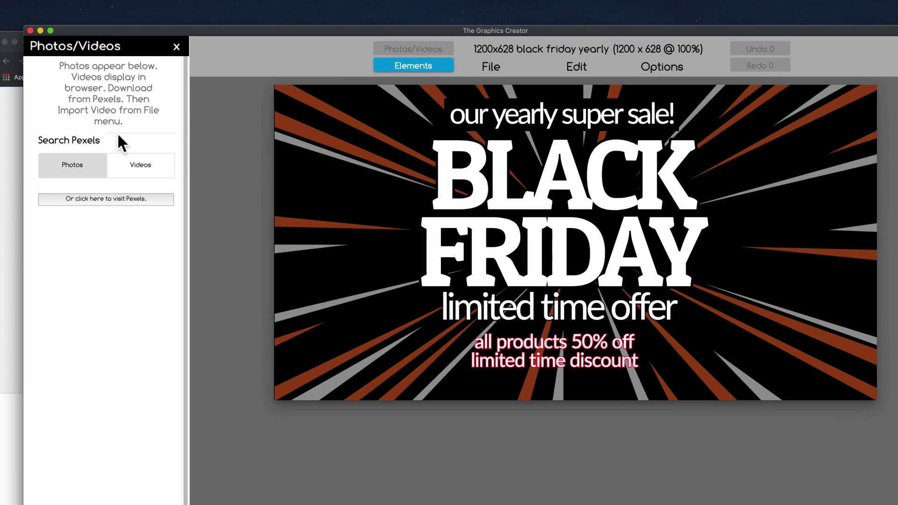
pyautogui.click(197, 141)
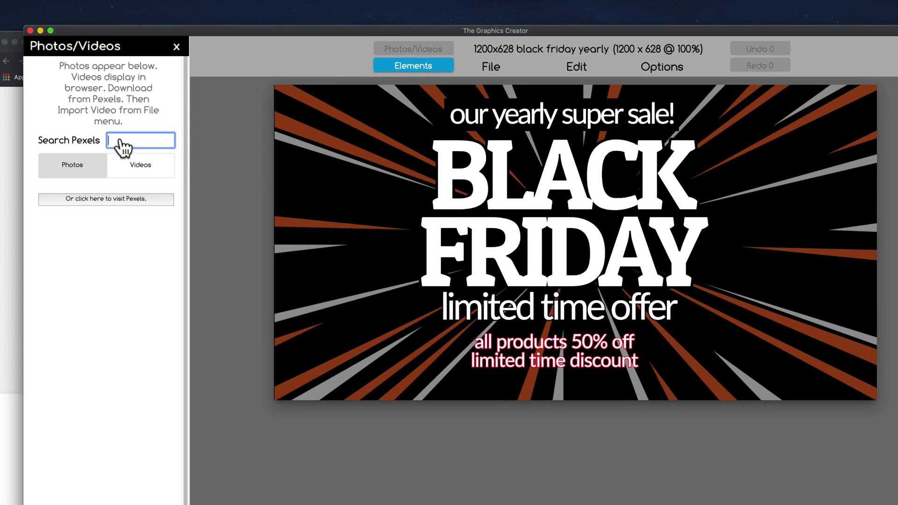
pyautogui.write('b')
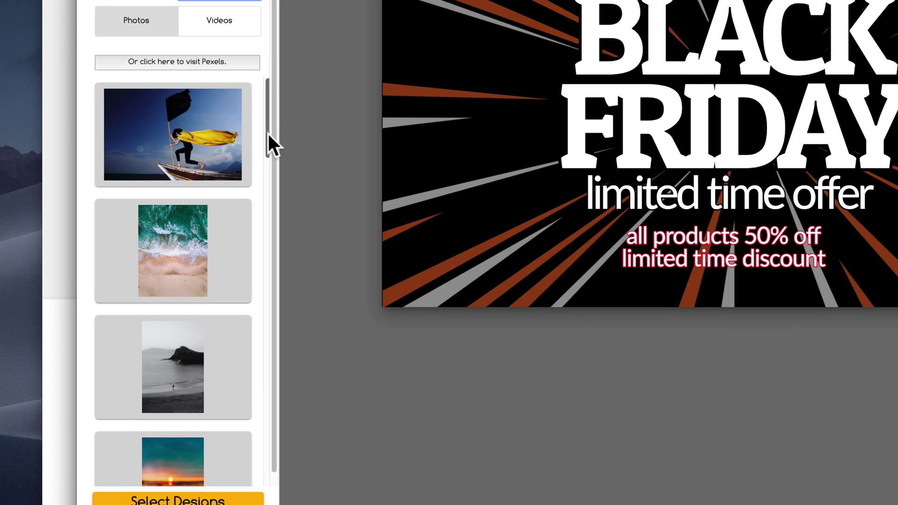
pyautogui.moveTo(268, 133); pyautogui.dragTo(260, 367)
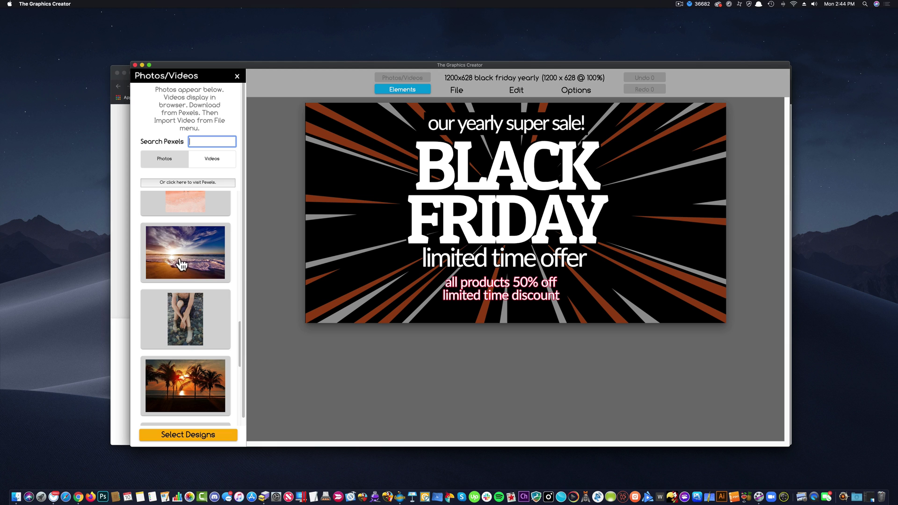
pyautogui.moveTo(181, 264); pyautogui.dragTo(417, 200)
pyautogui.moveTo(537, 256); pyautogui.dragTo(734, 292)
pyautogui.moveTo(552, 272); pyautogui.dragTo(550, 233)
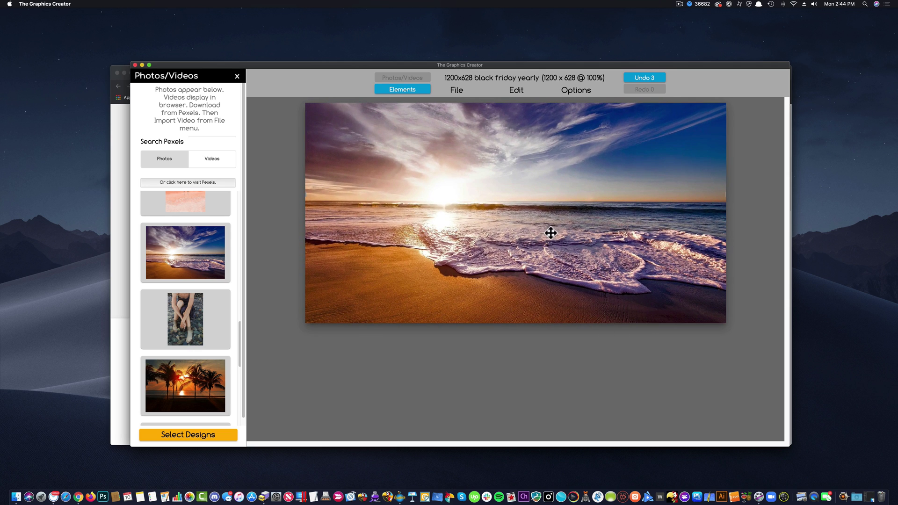
# - Send the beach photo to the back, shift it right, and delete the orange rays overlay
pyautogui.click(576, 93)
pyautogui.click(581, 148)
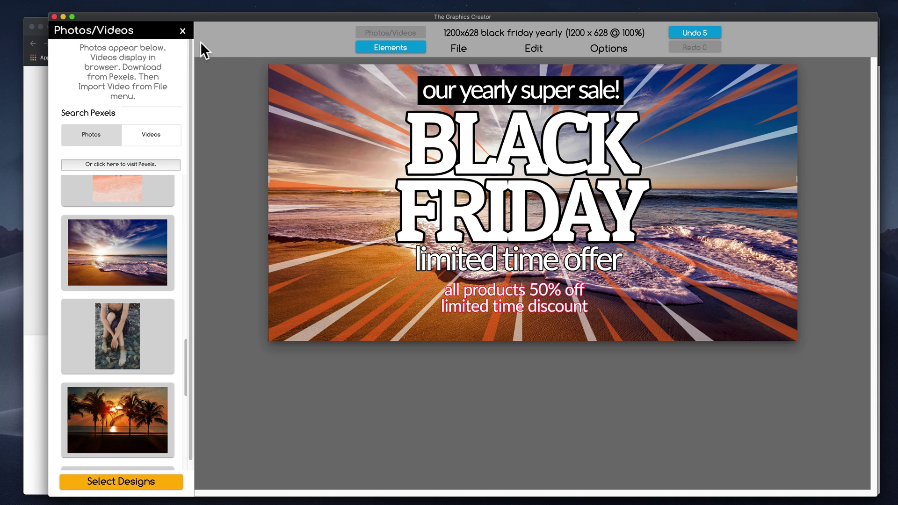
pyautogui.click(182, 29)
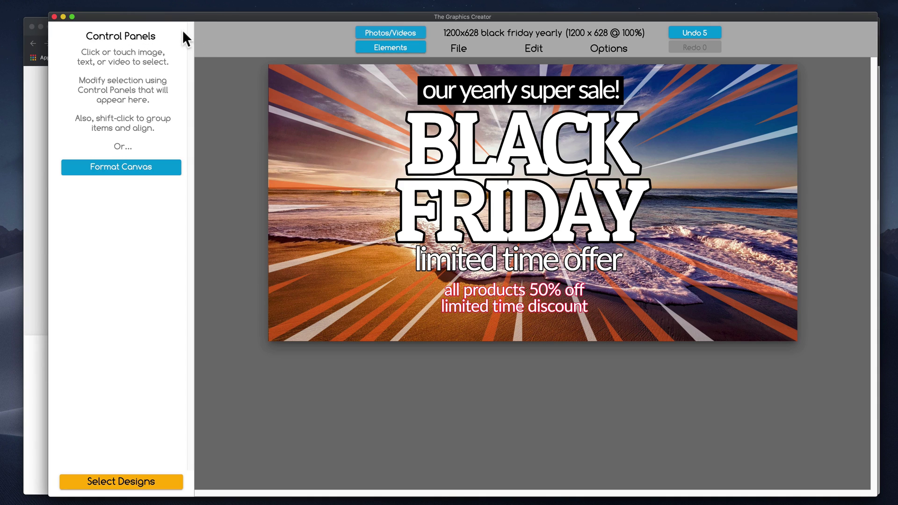
pyautogui.click(321, 114)
pyautogui.moveTo(306, 120); pyautogui.dragTo(333, 126)
pyautogui.press('Delete')
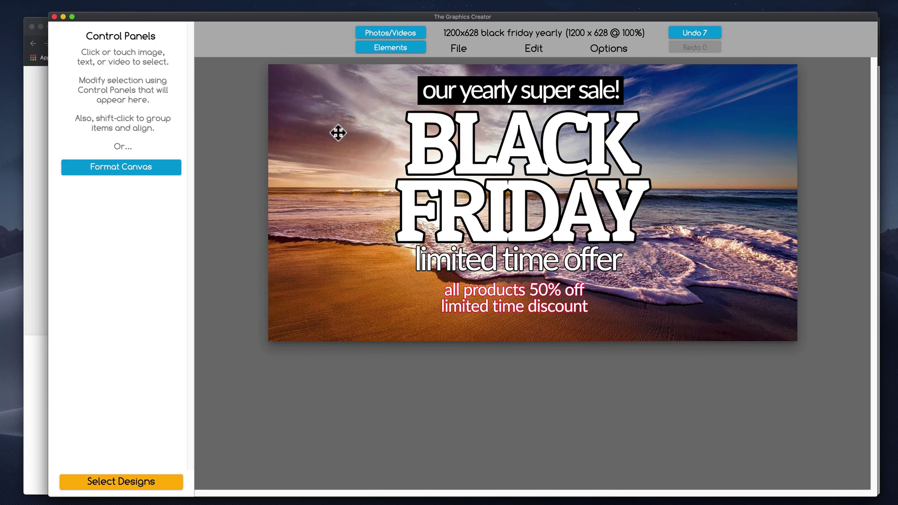
# - Move the 50% off and limited time offer text top right, and enlarge BLACK FRIDAY lower left
pyautogui.moveTo(466, 293); pyautogui.dragTo(664, 84)
pyautogui.moveTo(511, 275); pyautogui.dragTo(693, 137)
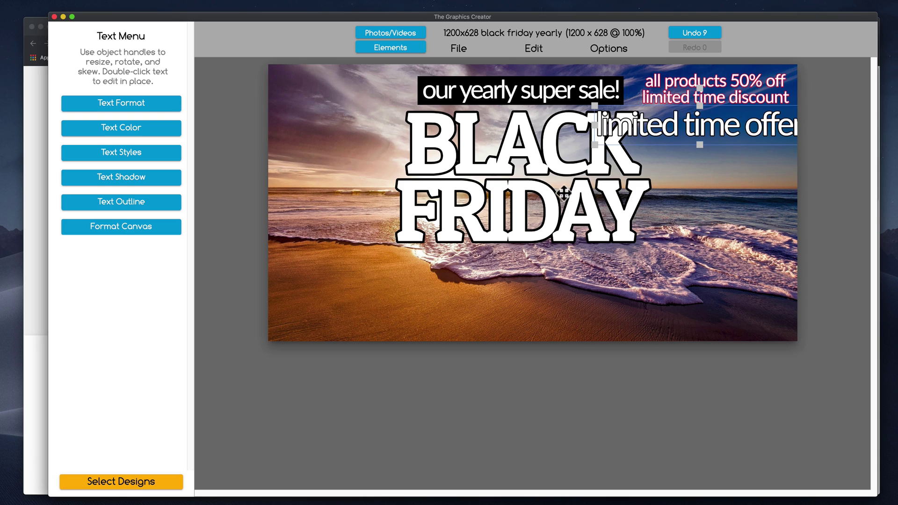
pyautogui.moveTo(551, 199); pyautogui.dragTo(442, 258)
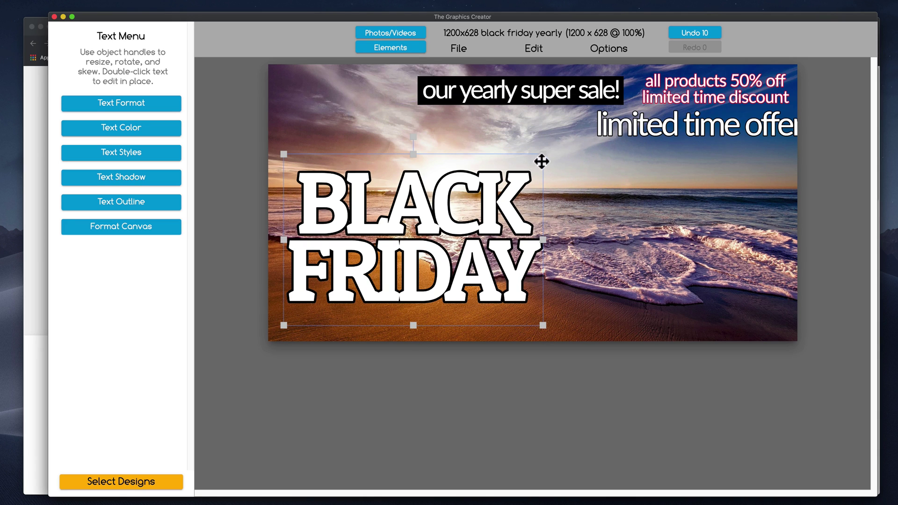
pyautogui.moveTo(542, 154); pyautogui.dragTo(585, 120)
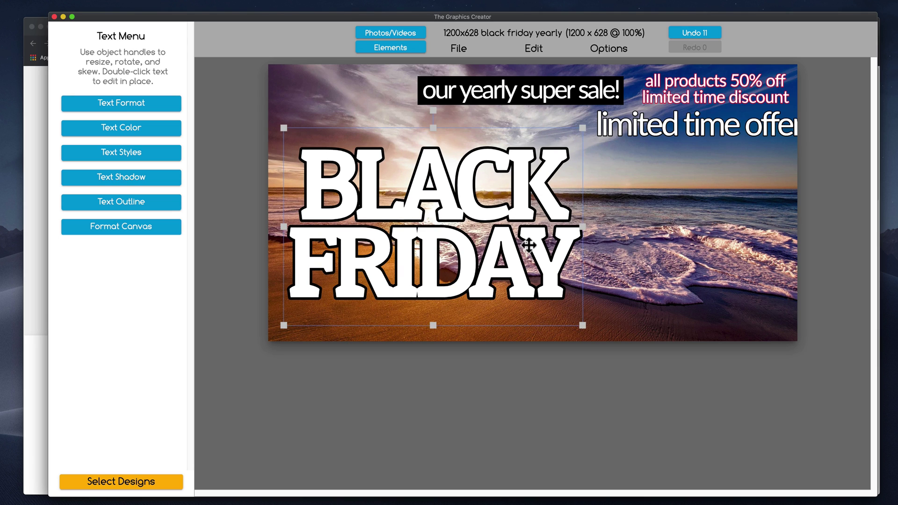
# - Bring the beach background photo in front of all the text layers
pyautogui.click(653, 302)
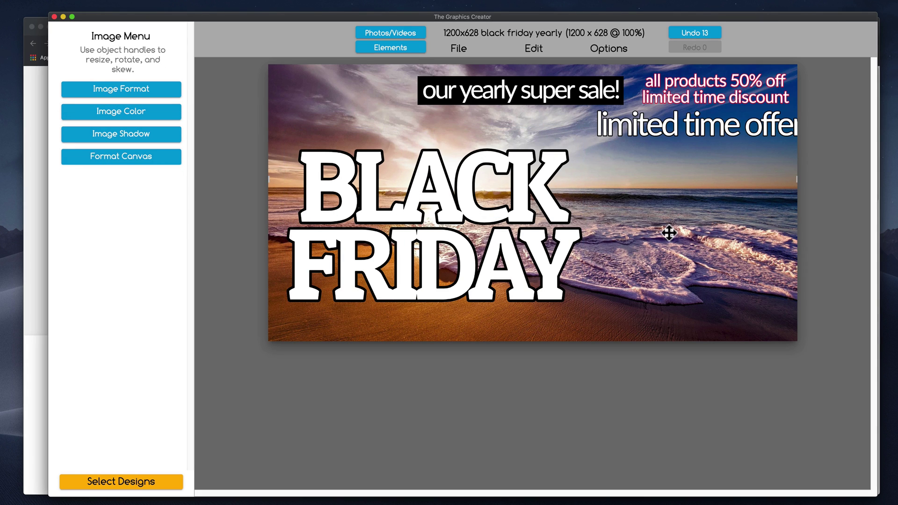
pyautogui.moveTo(669, 233); pyautogui.dragTo(668, 232)
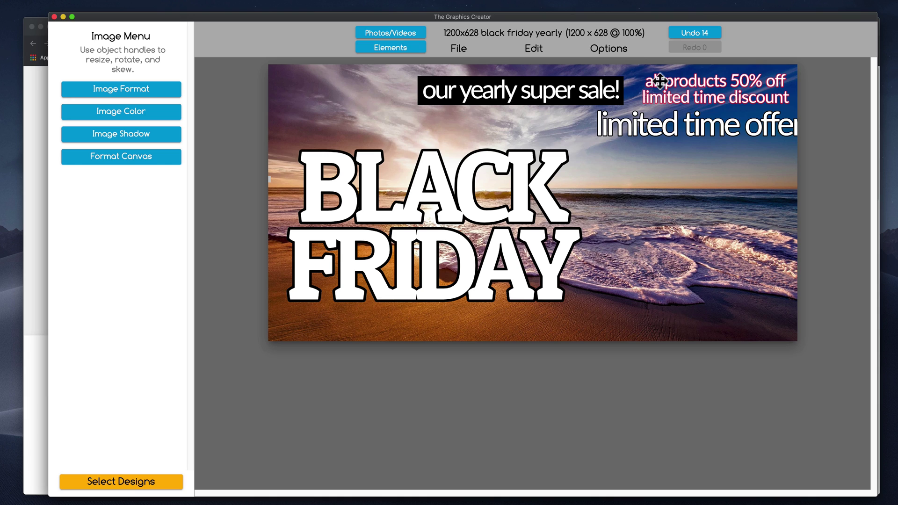
pyautogui.click(609, 51)
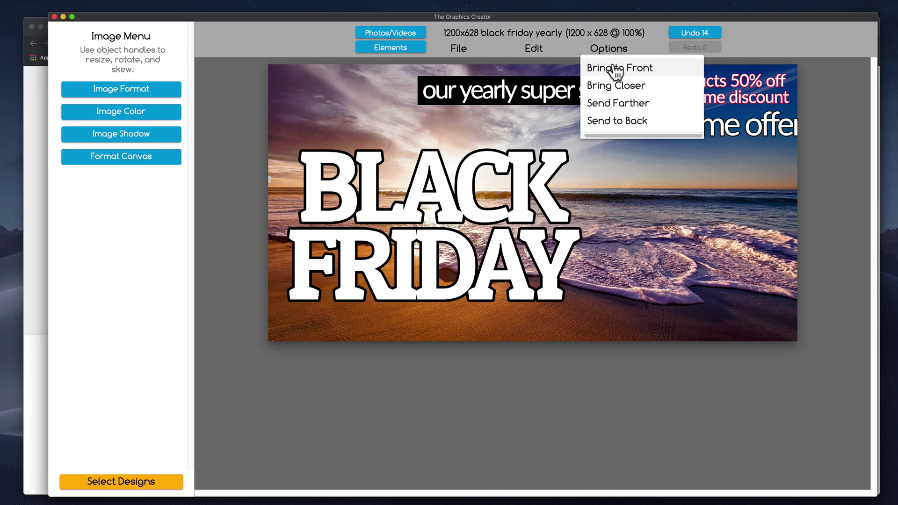
pyautogui.click(614, 66)
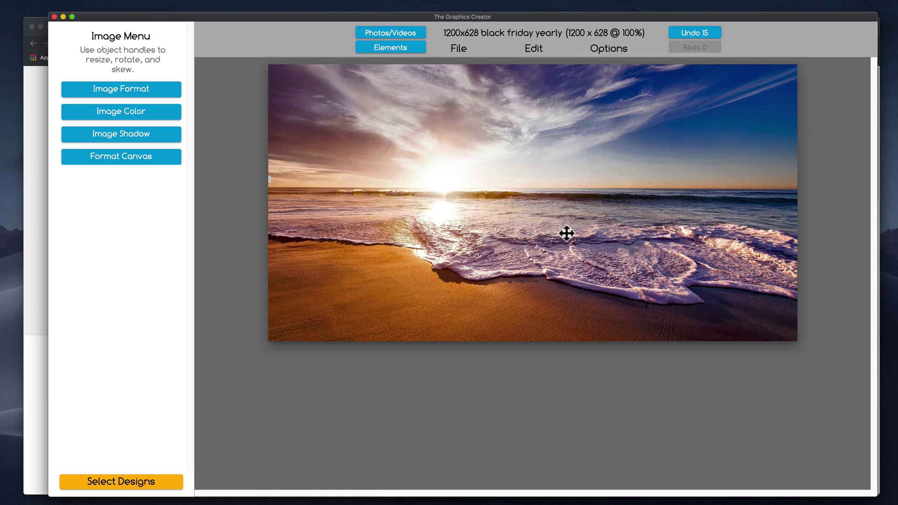
# - Download the design as a PNG named 'Beach Scene' and save it to Downloads
pyautogui.click(457, 48)
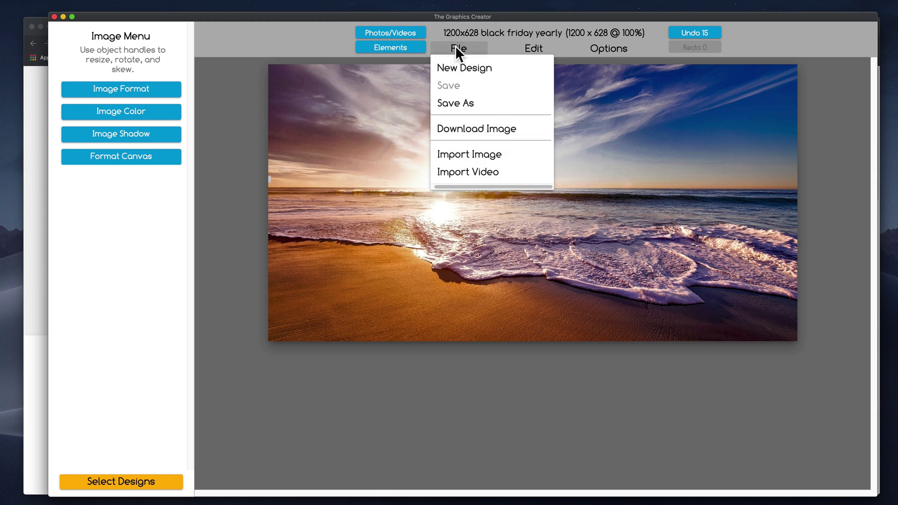
pyautogui.click(477, 129)
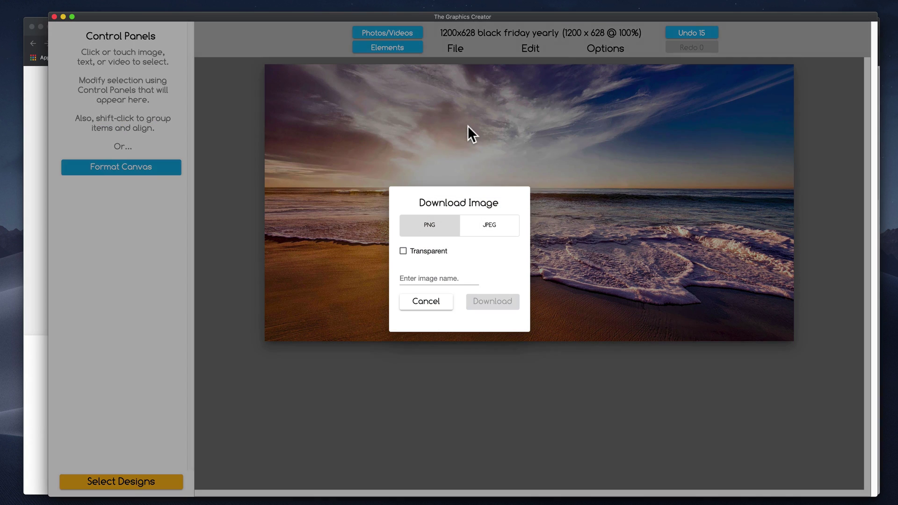
pyautogui.click(424, 276)
pyautogui.write('Be')
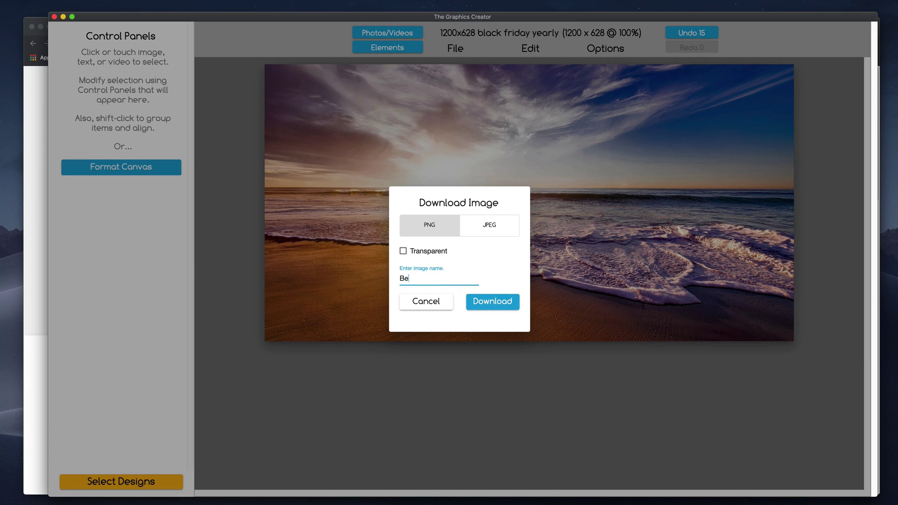
pyautogui.write('ach Scene')
pyautogui.click(485, 305)
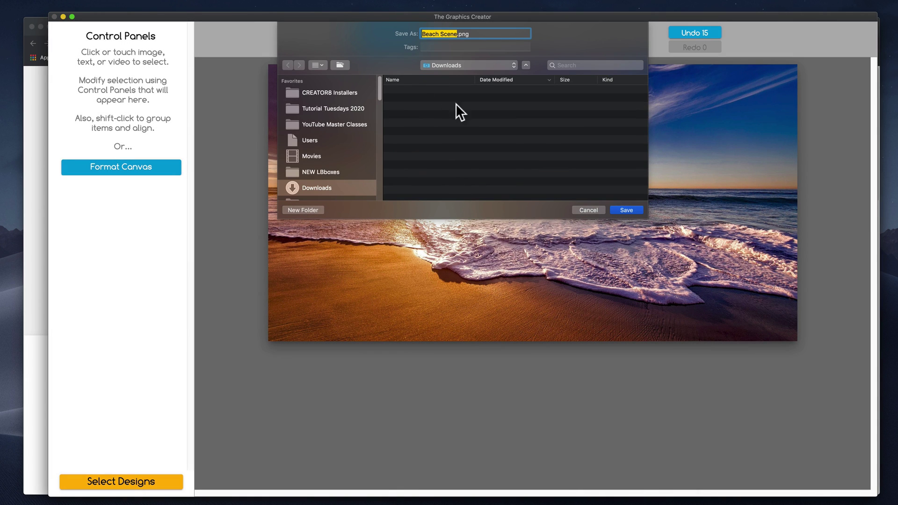
pyautogui.click(627, 210)
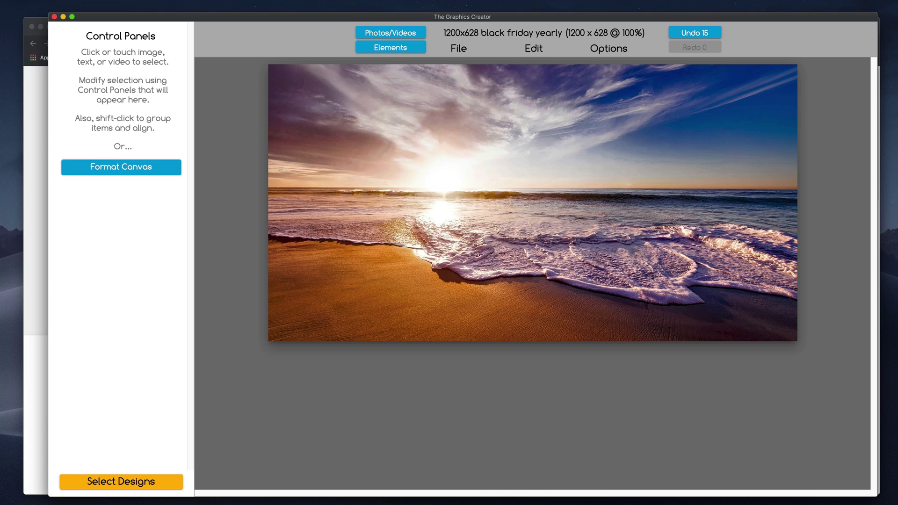
# - Load photopea.com in Chrome and enlarge the browser window
pyautogui.press('super+Tab')
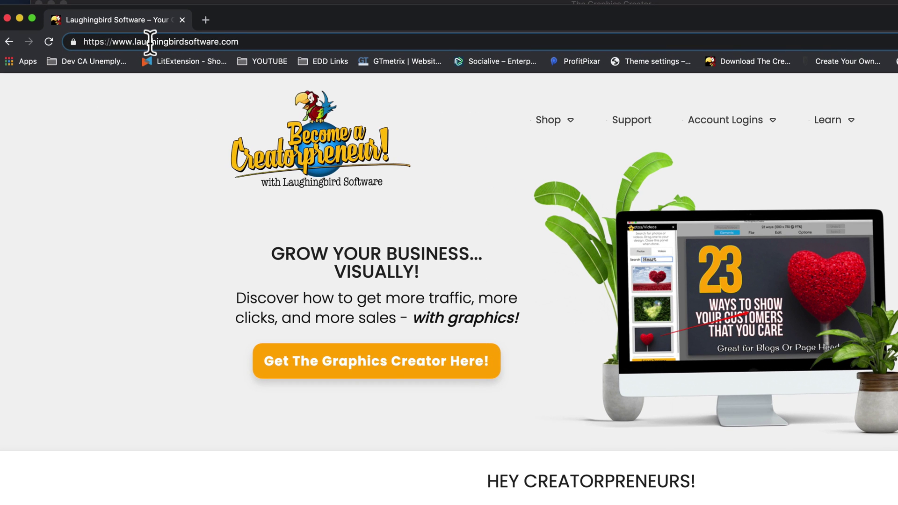
pyautogui.click(150, 41)
pyautogui.write('Photop')
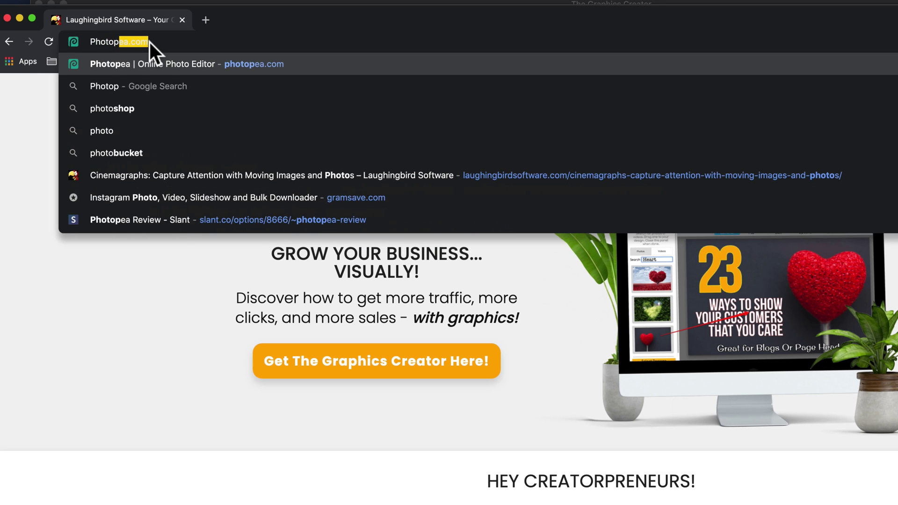
pyautogui.press('Return')
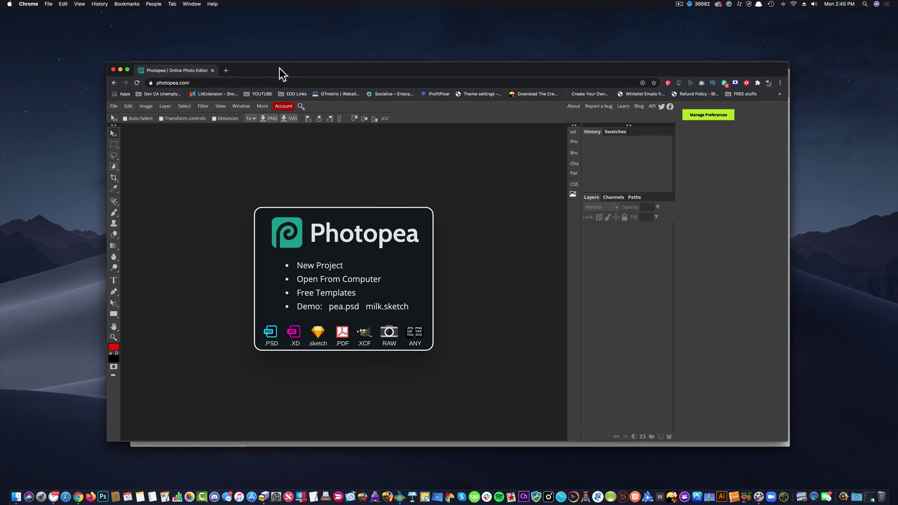
pyautogui.moveTo(279, 68); pyautogui.dragTo(273, 62)
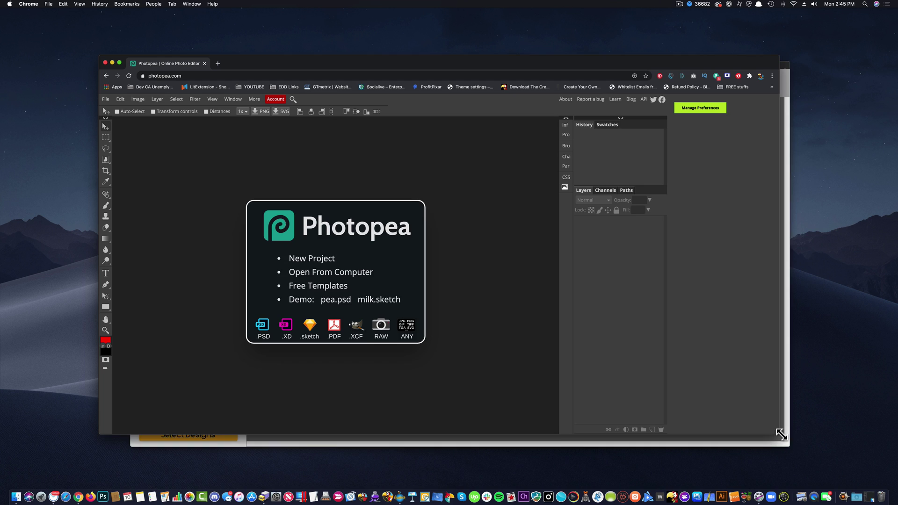
pyautogui.moveTo(781, 435); pyautogui.dragTo(809, 456)
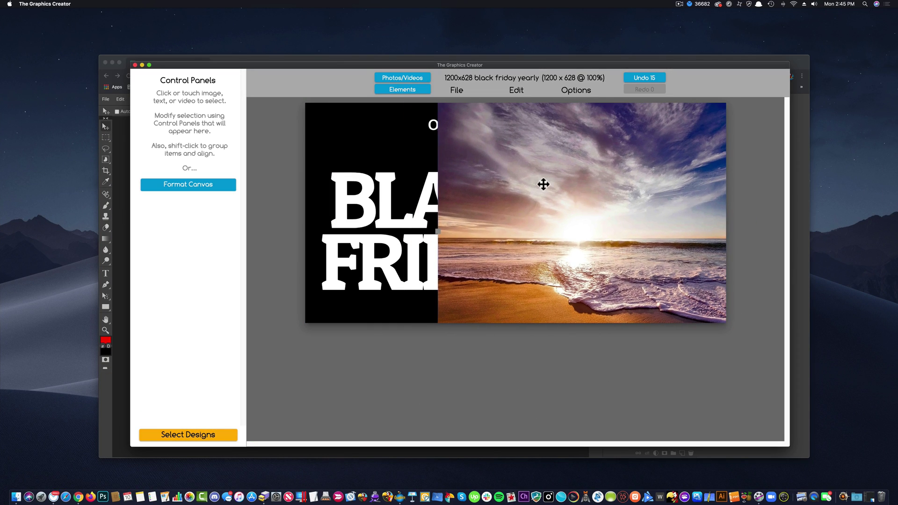
# - Drag the beach photo over the BLACK FRIDAY headline, then shift it right to uncover the text
pyautogui.click(378, 188)
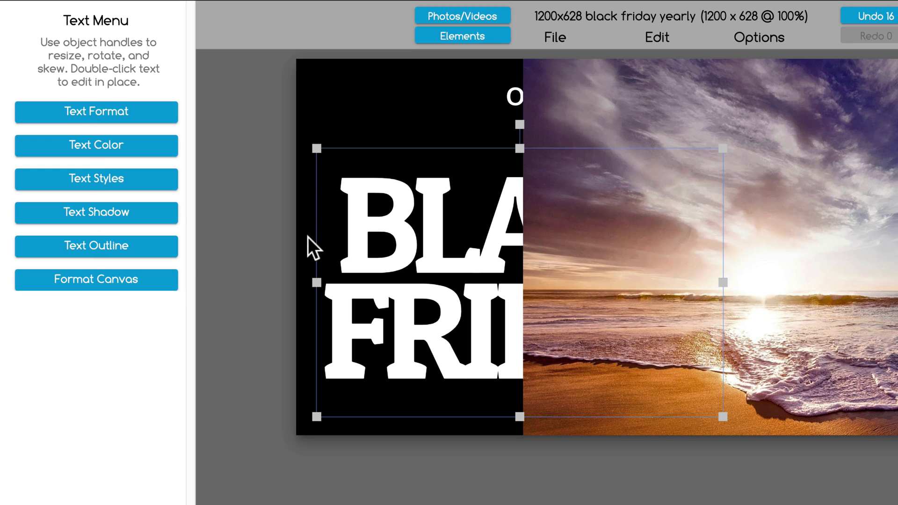
pyautogui.moveTo(854, 168); pyautogui.dragTo(237, 220)
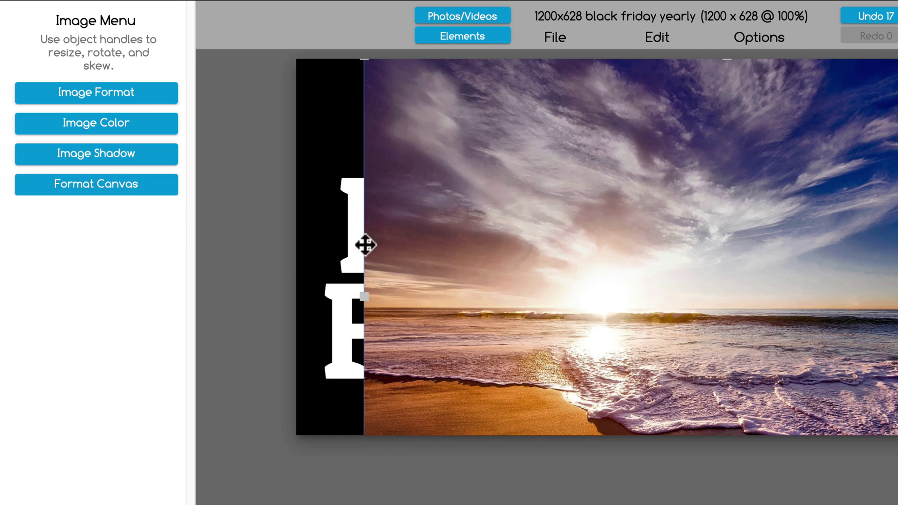
pyautogui.moveTo(576, 280); pyautogui.dragTo(748, 267)
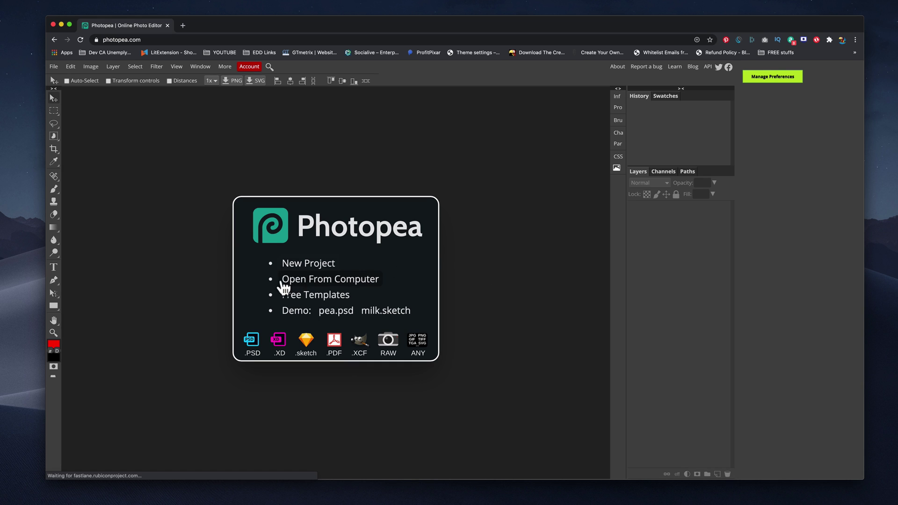
# - Open Beach Scene.png from the Downloads folder via Open From Computer
pyautogui.click(350, 288)
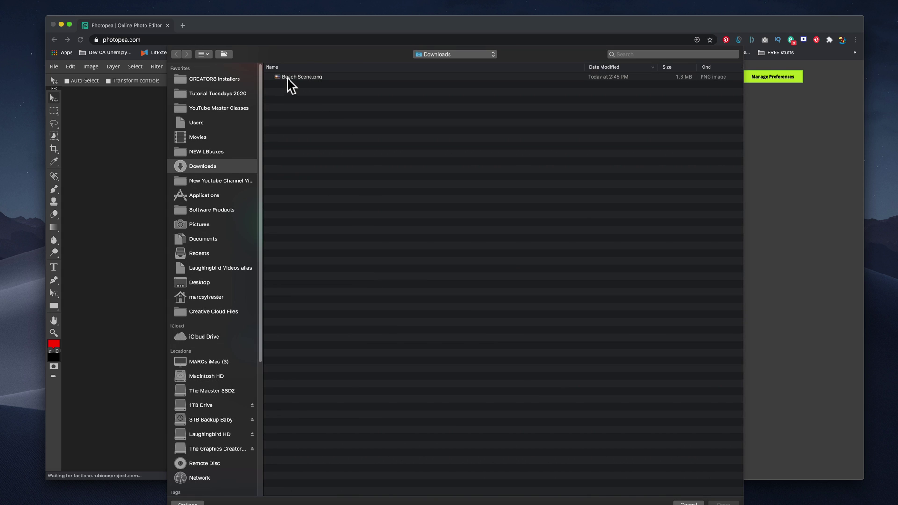
pyautogui.doubleClick(290, 77)
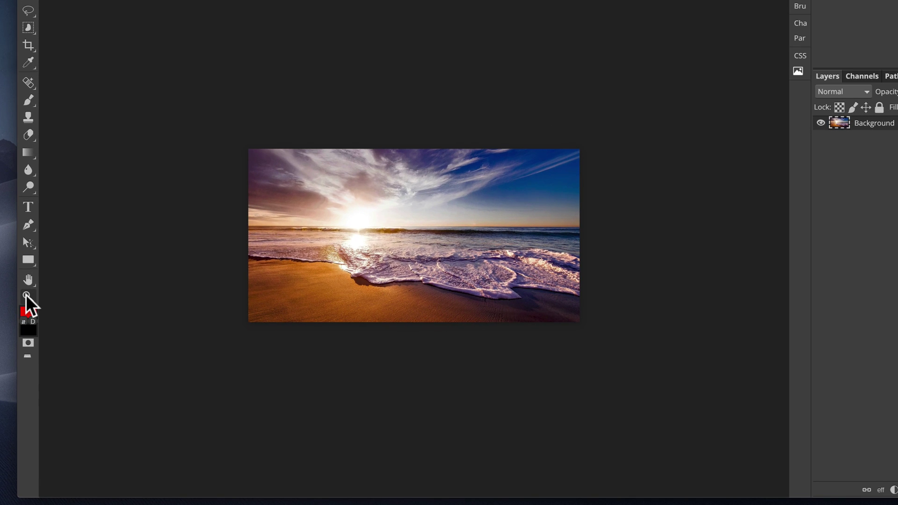
# - Zoom into the beach photo and lasso a freehand patch of sand at the bottom-left
pyautogui.click(27, 296)
pyautogui.click(384, 240)
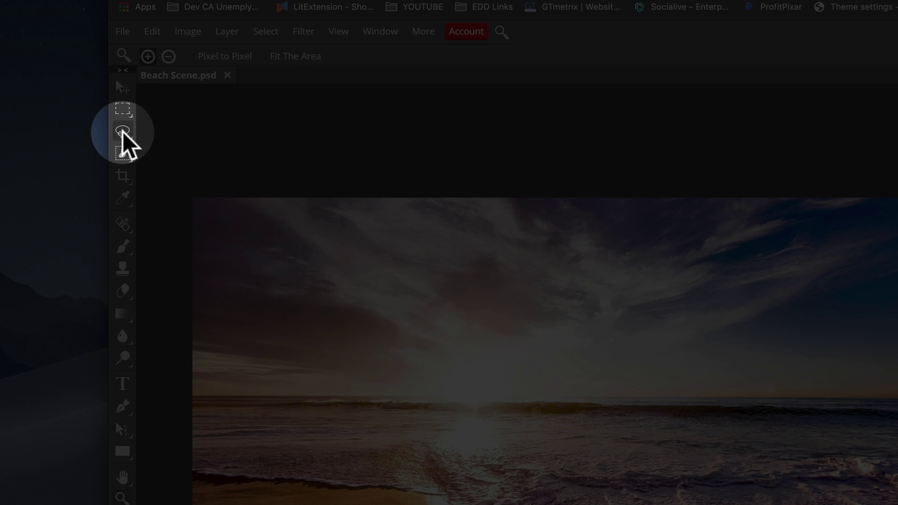
pyautogui.click(123, 132)
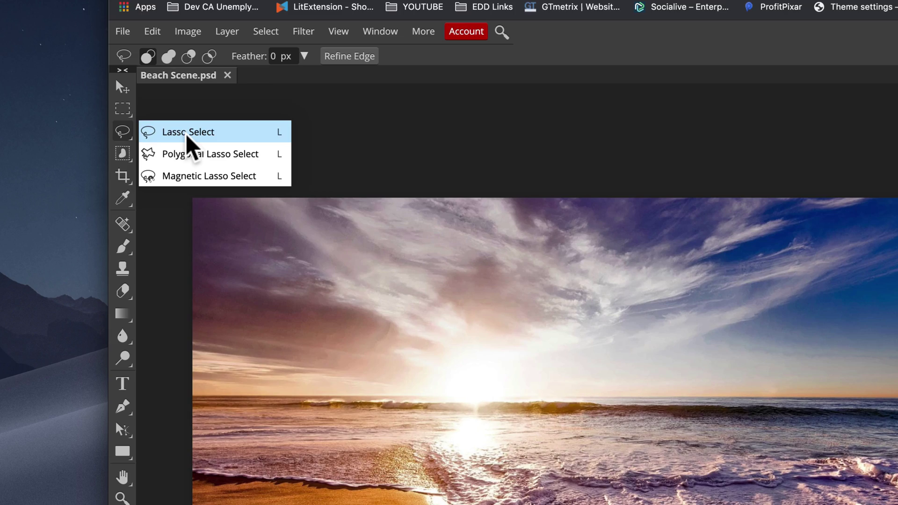
pyautogui.click(185, 136)
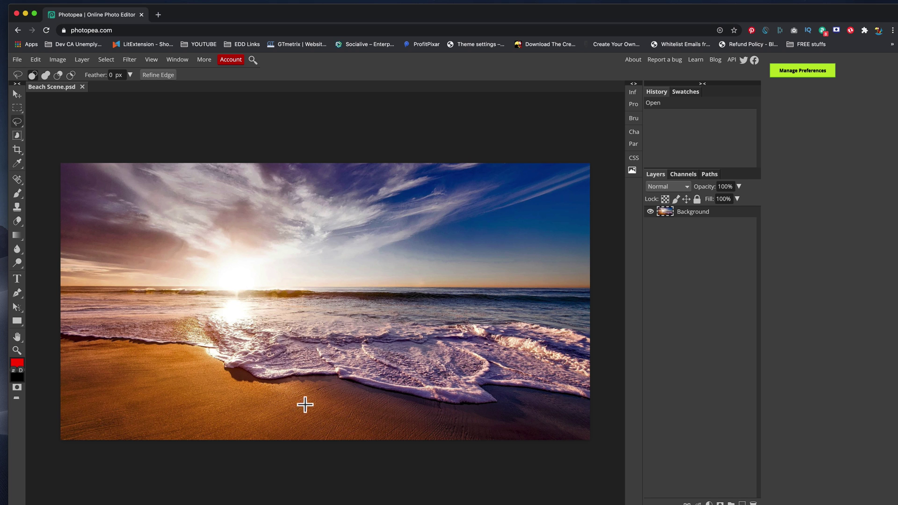
pyautogui.moveTo(271, 392)
pyautogui.mouseDown()
pyautogui.moveTo(186, 370)
pyautogui.moveTo(88, 377)
pyautogui.moveTo(66, 397)
pyautogui.moveTo(83, 425)
pyautogui.moveTo(297, 426)
pyautogui.moveTo(345, 417)
pyautogui.moveTo(343, 408)
pyautogui.moveTo(323, 408)
pyautogui.mouseUp()
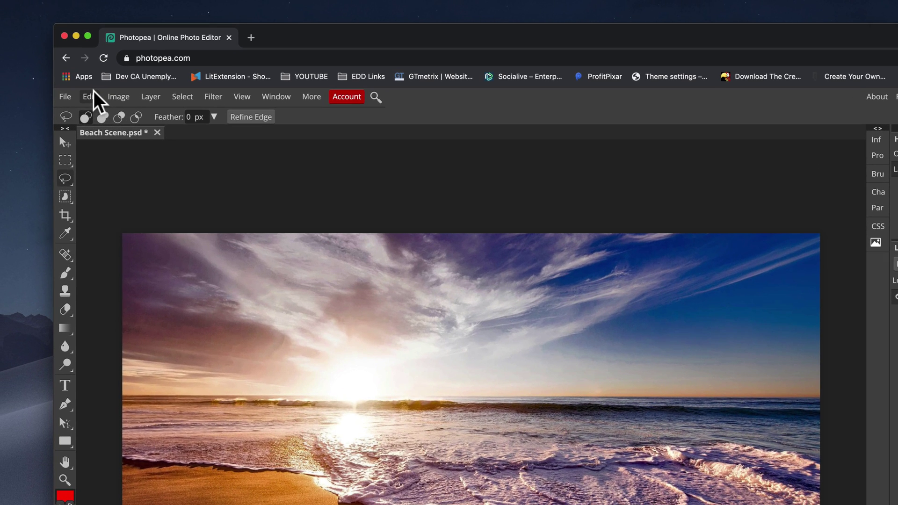
# - Cut the selected sand patch and paste it onto a new Layer 1
pyautogui.click(37, 59)
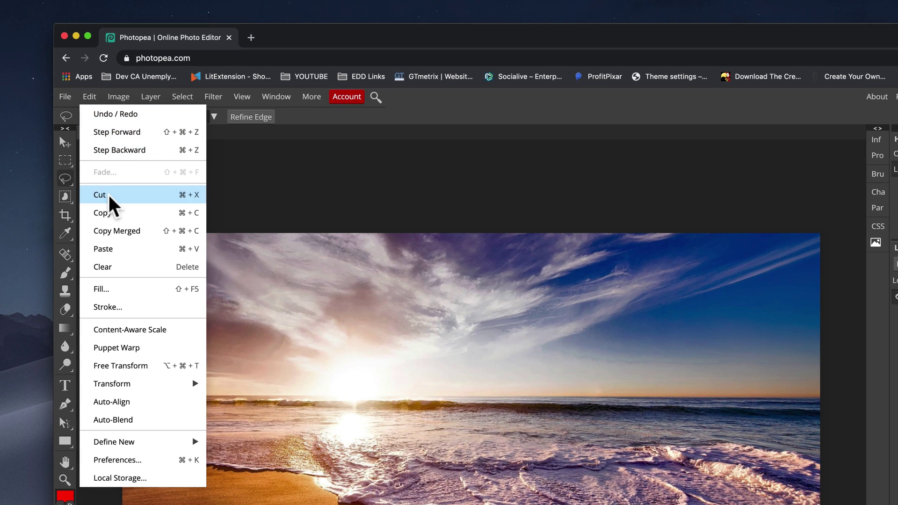
pyautogui.click(110, 195)
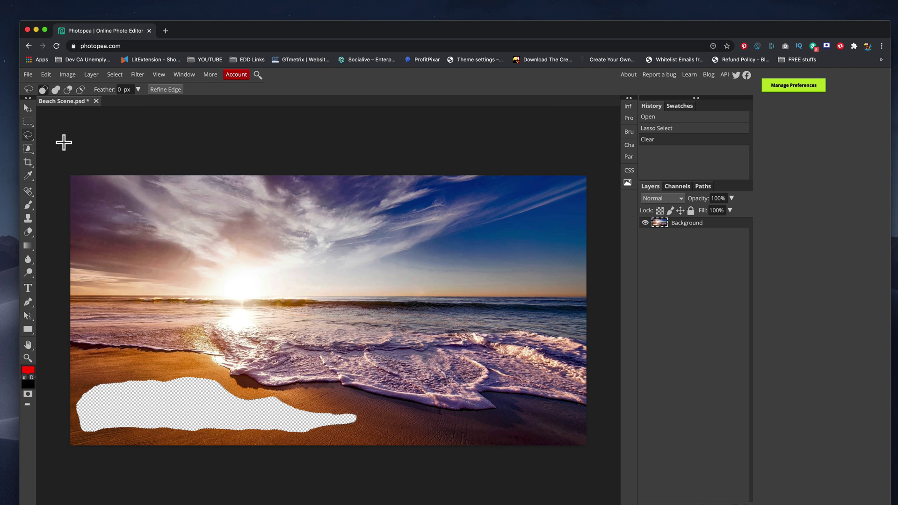
pyautogui.click(45, 75)
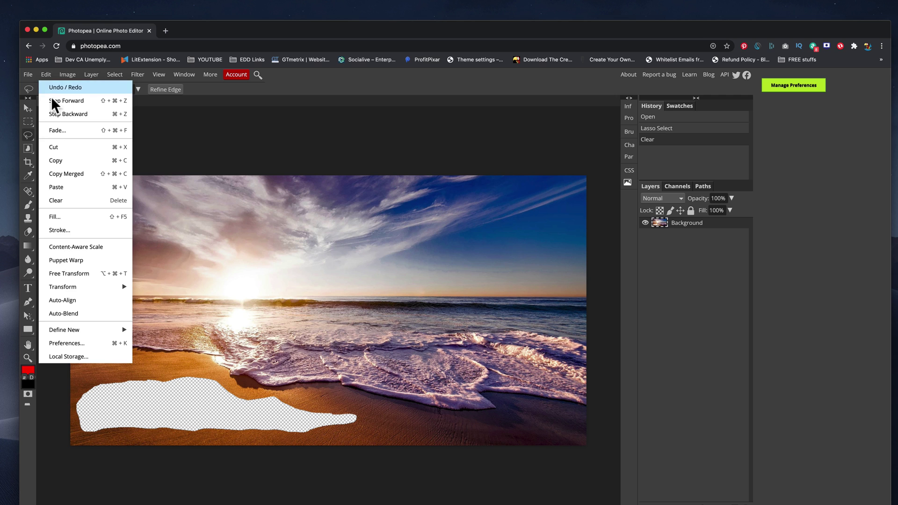
pyautogui.click(57, 187)
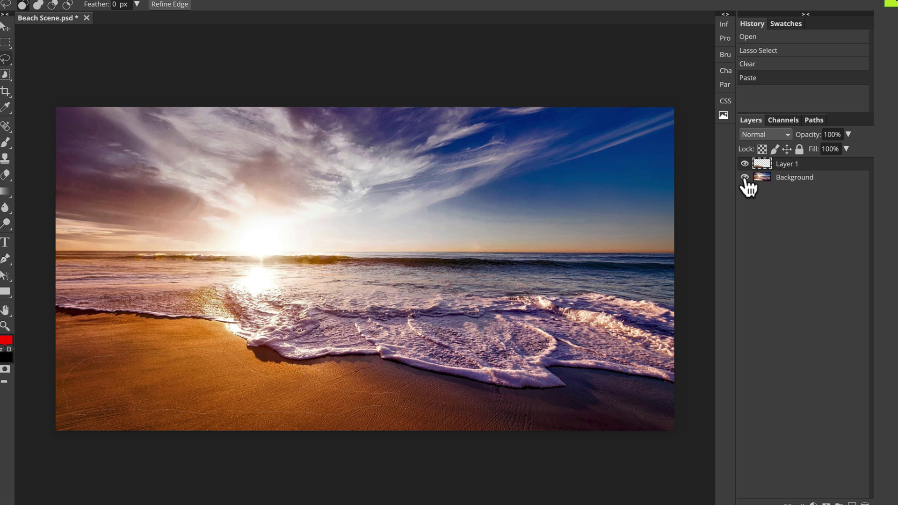
# - Hide the Background layer so the sand piece shows alone on transparency
pyautogui.click(745, 177)
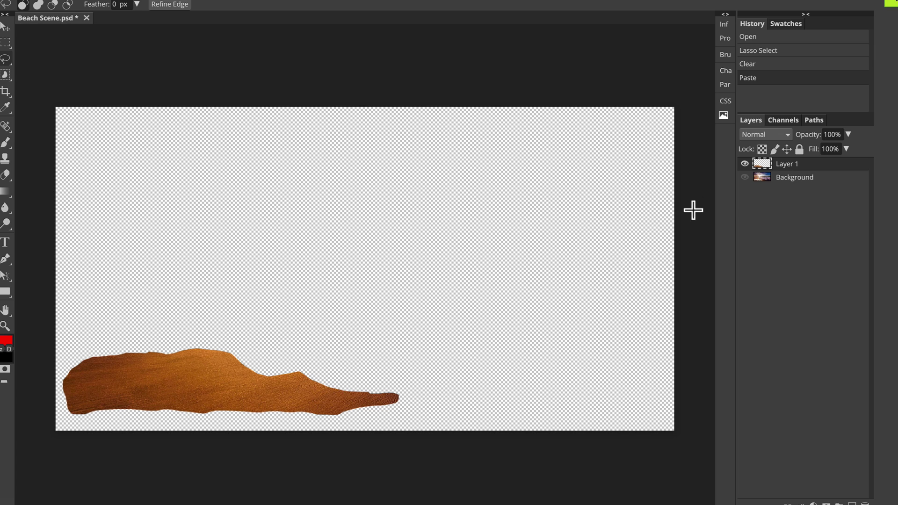
pyautogui.click(745, 178)
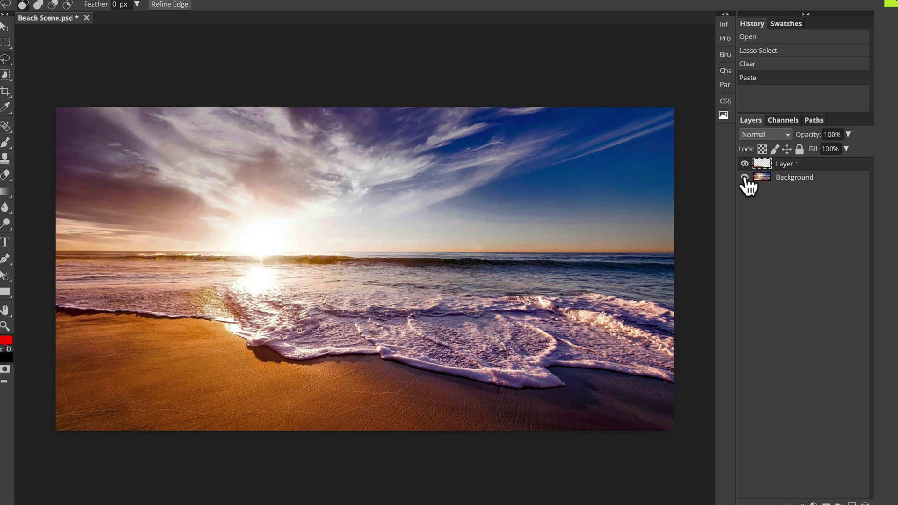
pyautogui.click(745, 177)
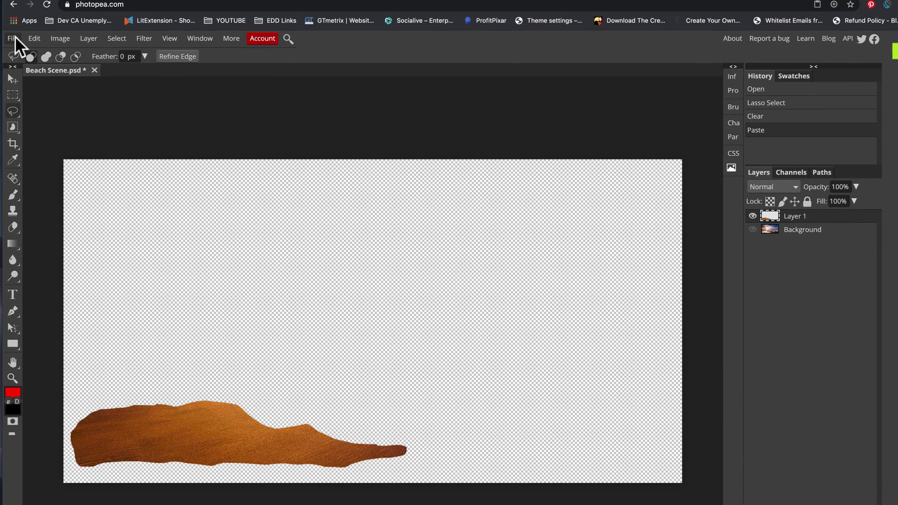
pyautogui.click(15, 38)
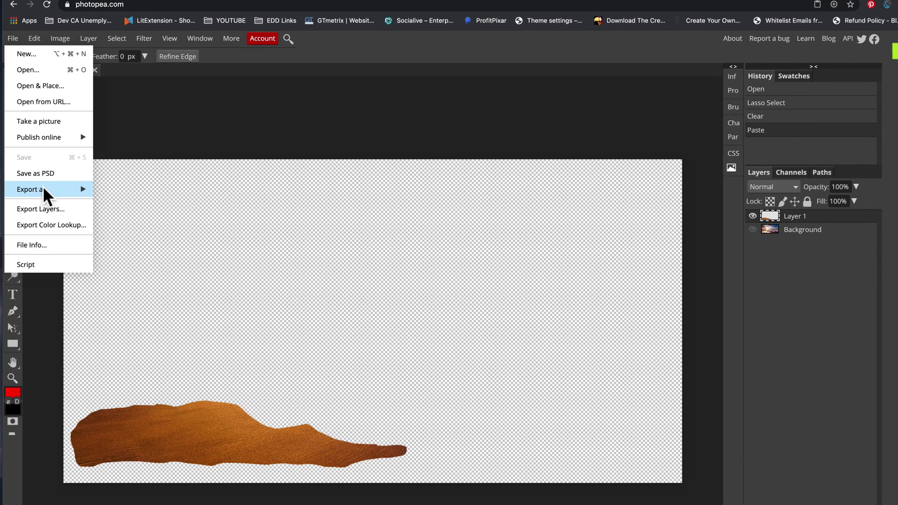
# - Export the sand piece as a 1200 × 628 PNG, saving Beach Scene (1).png
pyautogui.moveTo(44, 186)
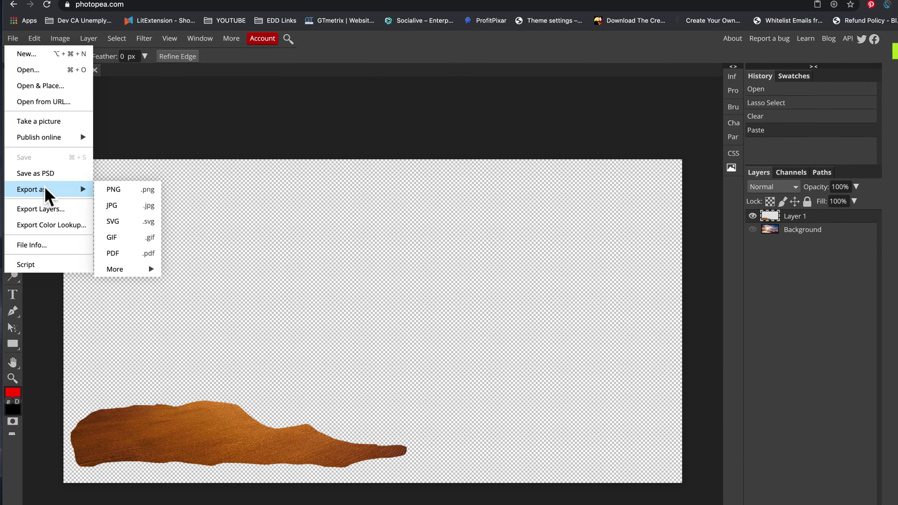
pyautogui.click(112, 189)
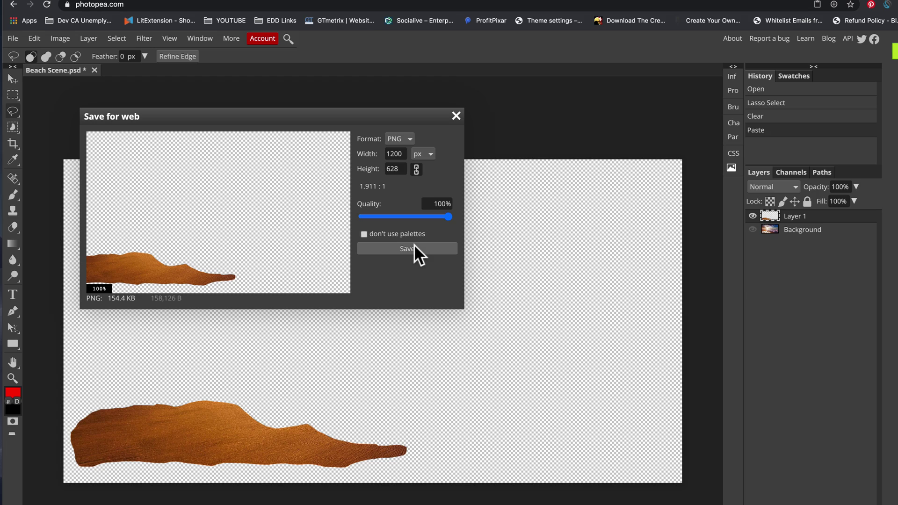
pyautogui.click(394, 246)
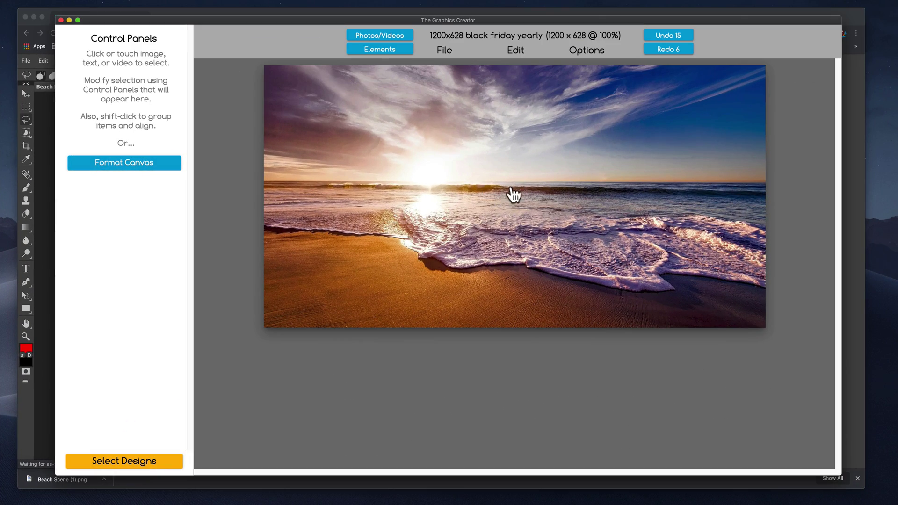
# - Send the beach photo behind the BLACK FRIDAY text
pyautogui.click(524, 214)
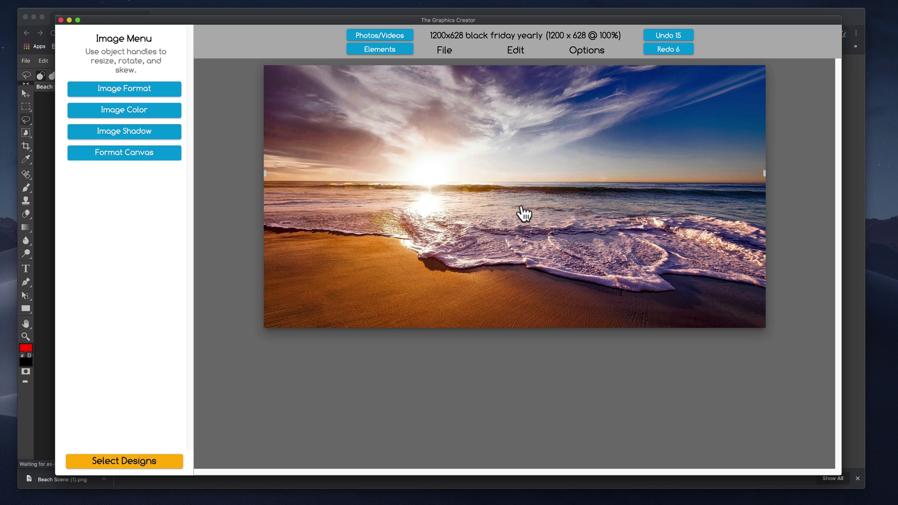
pyautogui.click(598, 53)
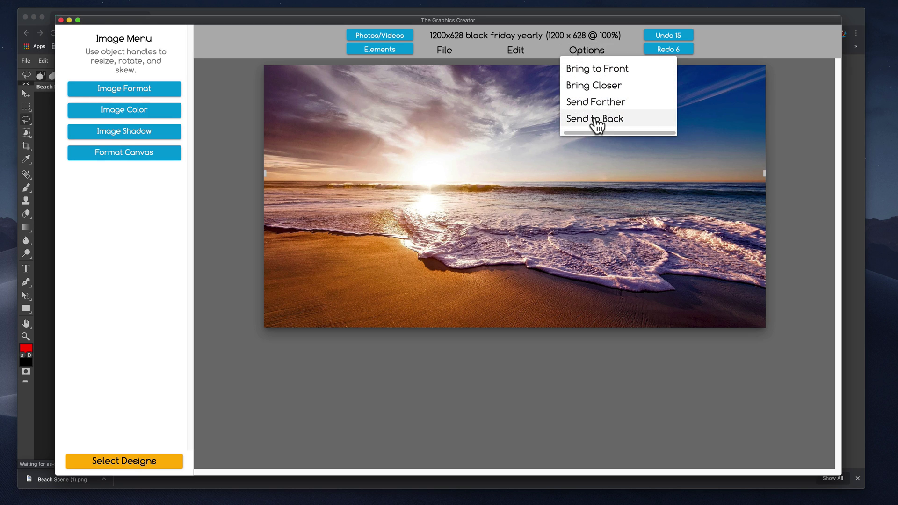
pyautogui.click(595, 121)
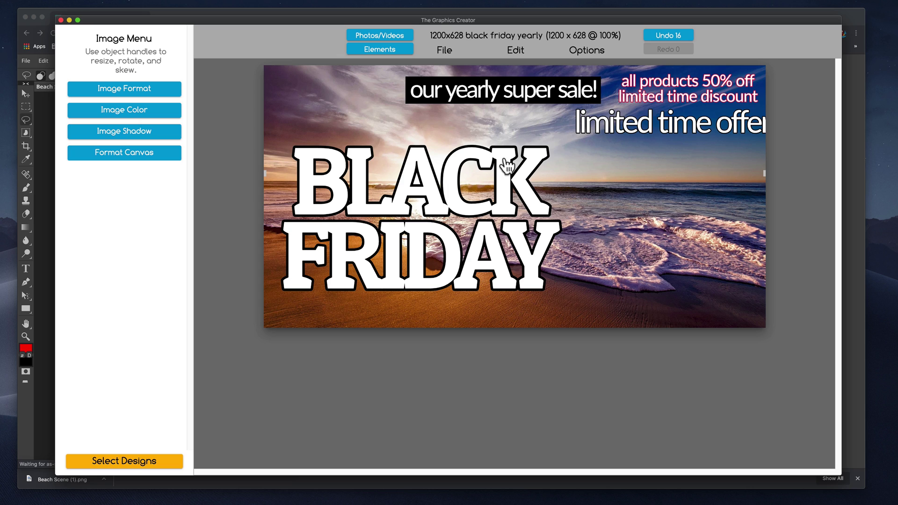
# - Choose Beach Scene (1).png to import into the design
pyautogui.click(444, 52)
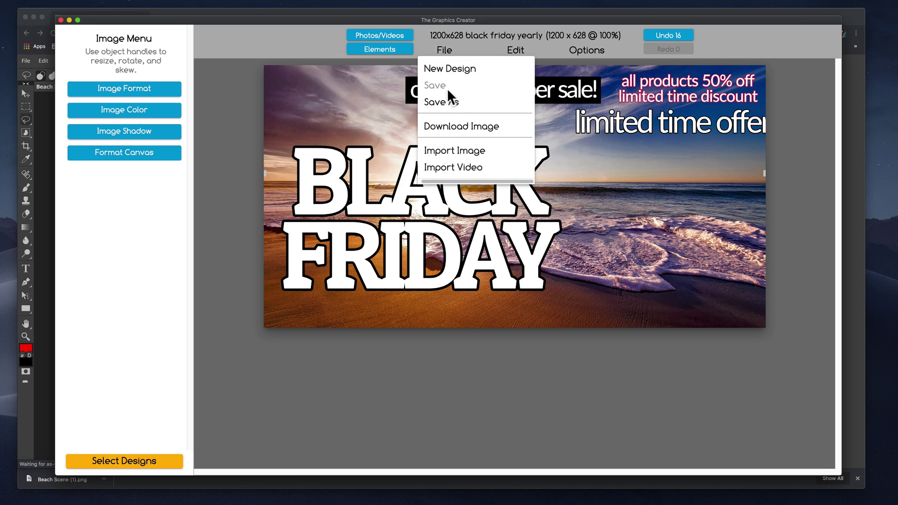
pyautogui.click(451, 150)
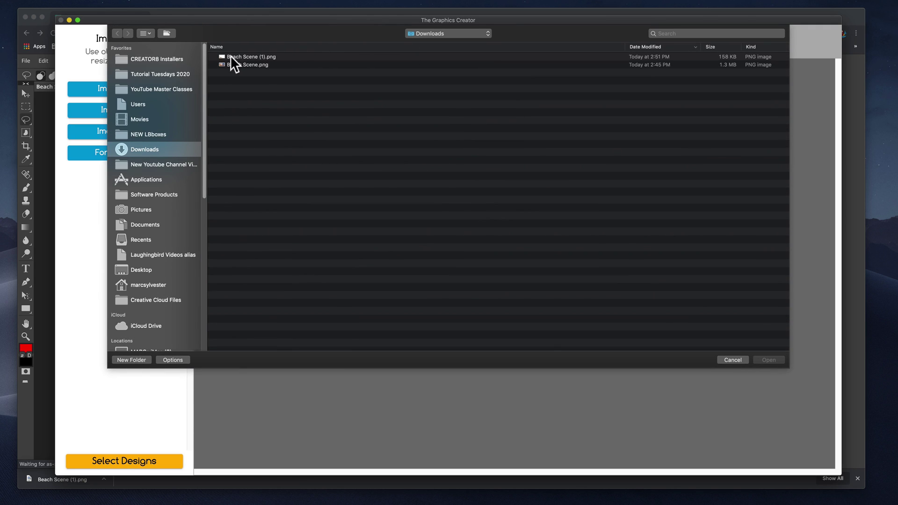
pyautogui.click(249, 56)
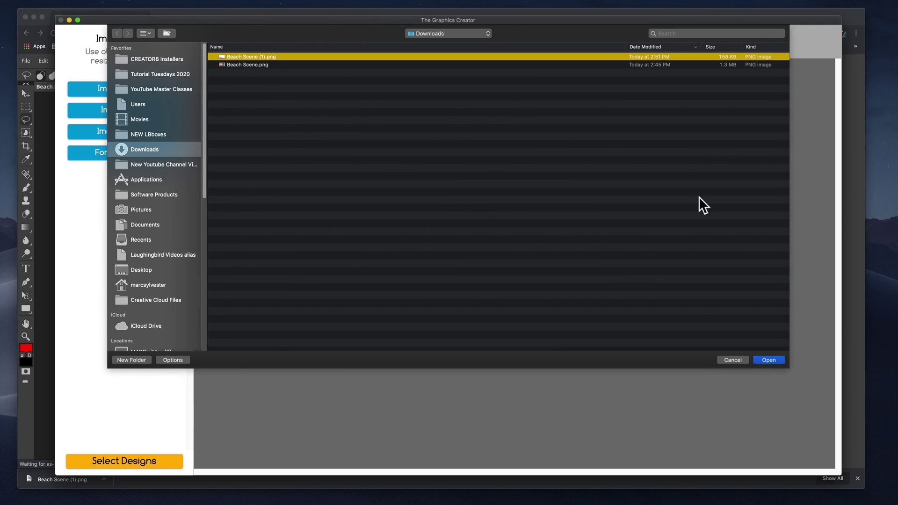
# - Place the sand cutout, enlarge it over FRIDAY's lower half and stretch it to the bottom-right corner
pyautogui.click(774, 359)
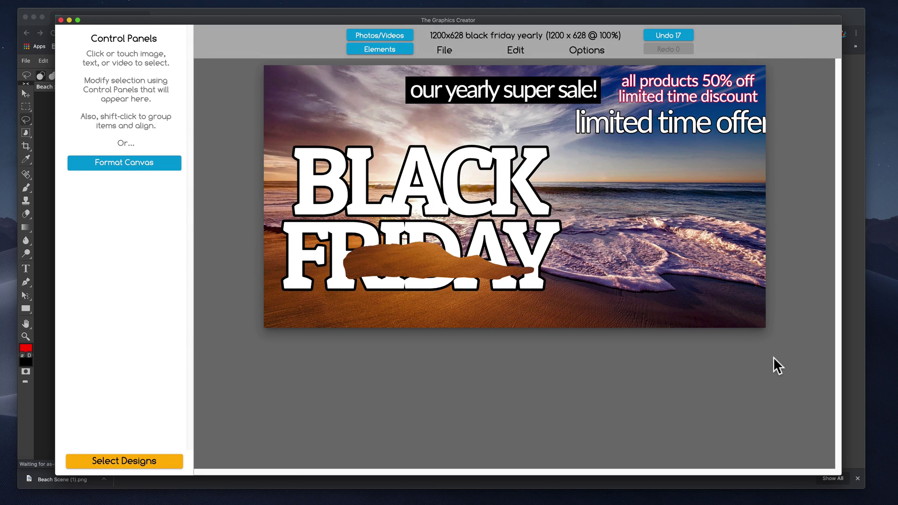
pyautogui.click(421, 257)
pyautogui.moveTo(421, 257); pyautogui.dragTo(420, 270)
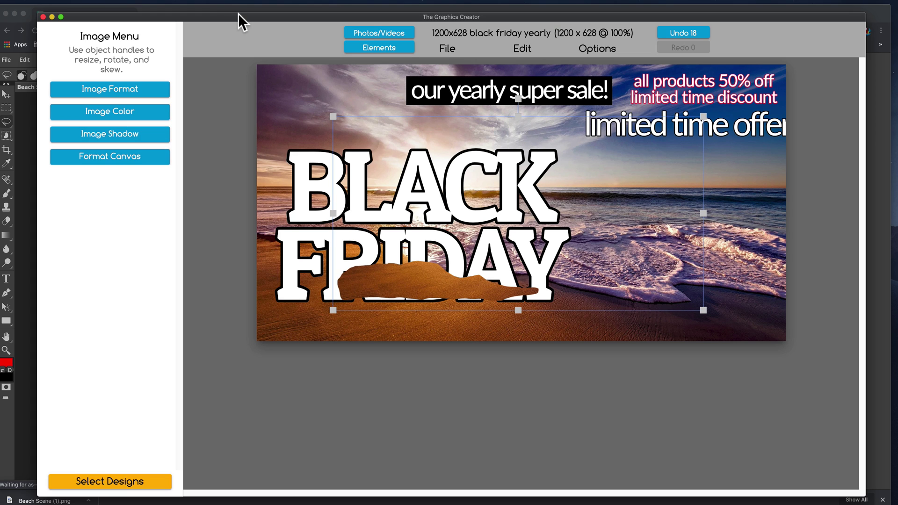
pyautogui.moveTo(238, 15); pyautogui.dragTo(715, 193)
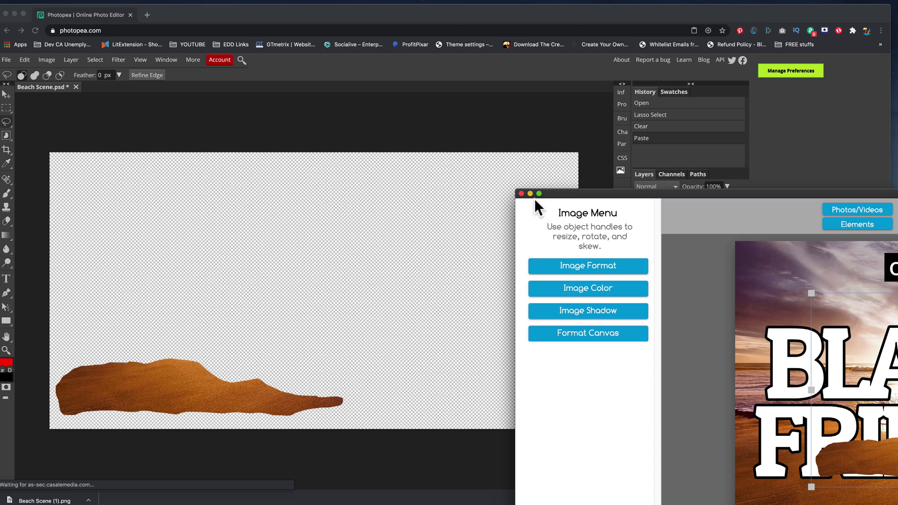
pyautogui.moveTo(749, 190); pyautogui.dragTo(172, 1)
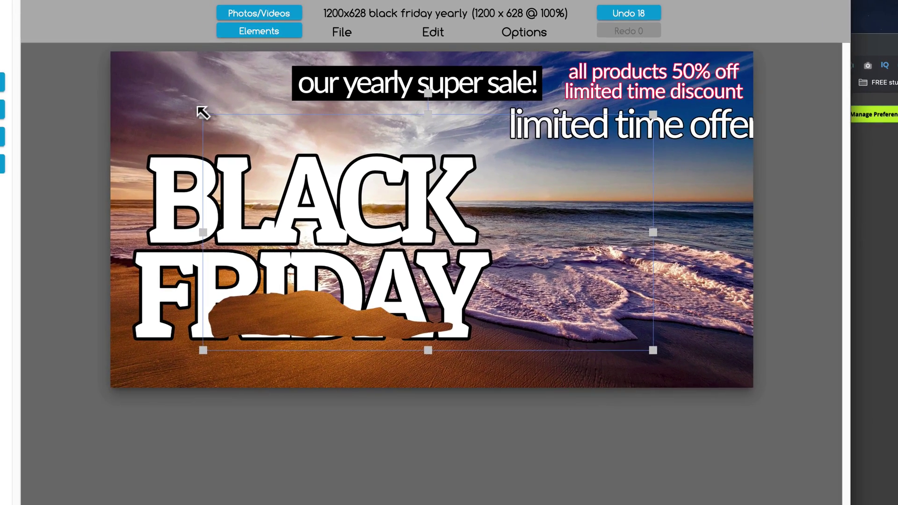
pyautogui.moveTo(234, 70); pyautogui.dragTo(215, 53)
pyautogui.moveTo(178, 92); pyautogui.dragTo(135, 60)
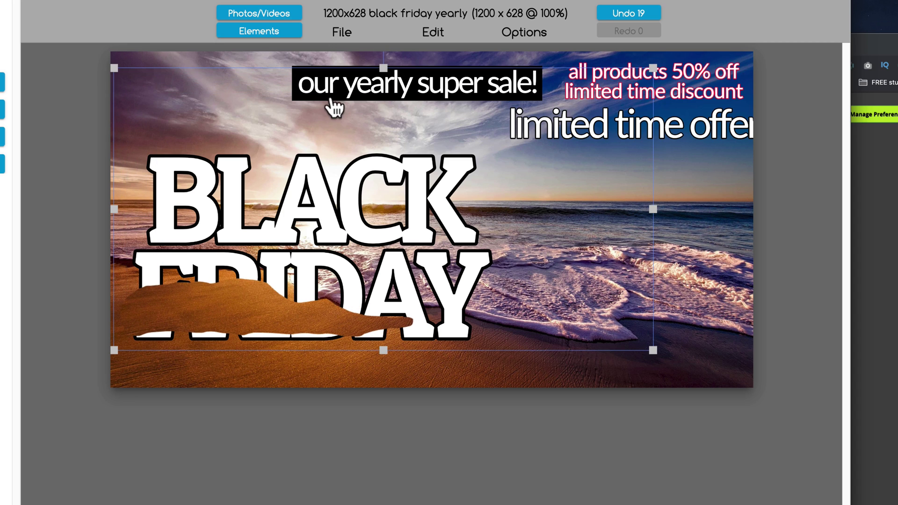
pyautogui.moveTo(296, 315); pyautogui.dragTo(290, 296)
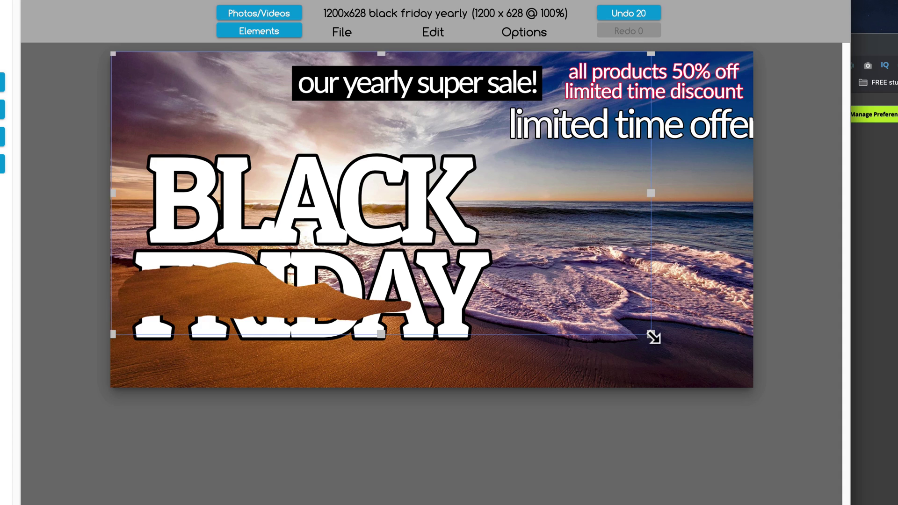
pyautogui.moveTo(654, 336); pyautogui.dragTo(764, 376)
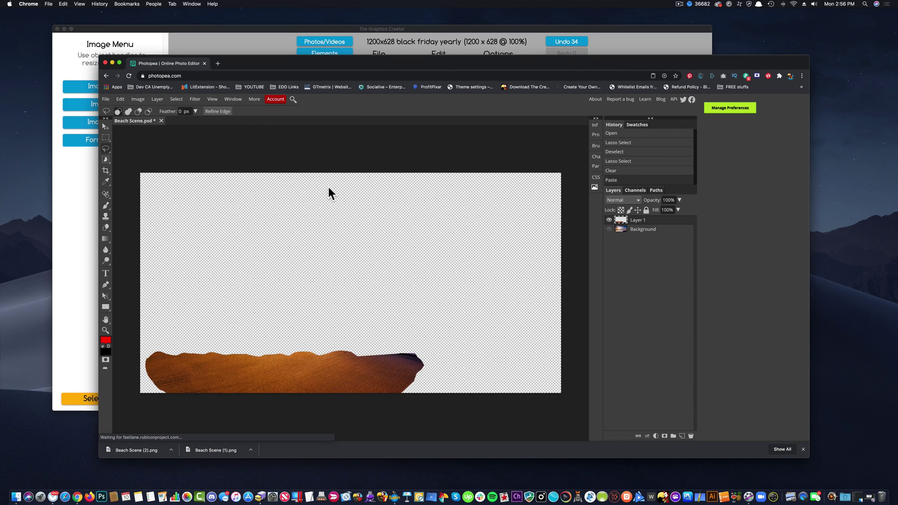
# - Undo the paste and the clear to restore the intact beach photo
pyautogui.hotkey('ctrl', 'z')
pyautogui.hotkey('ctrl', 'z')
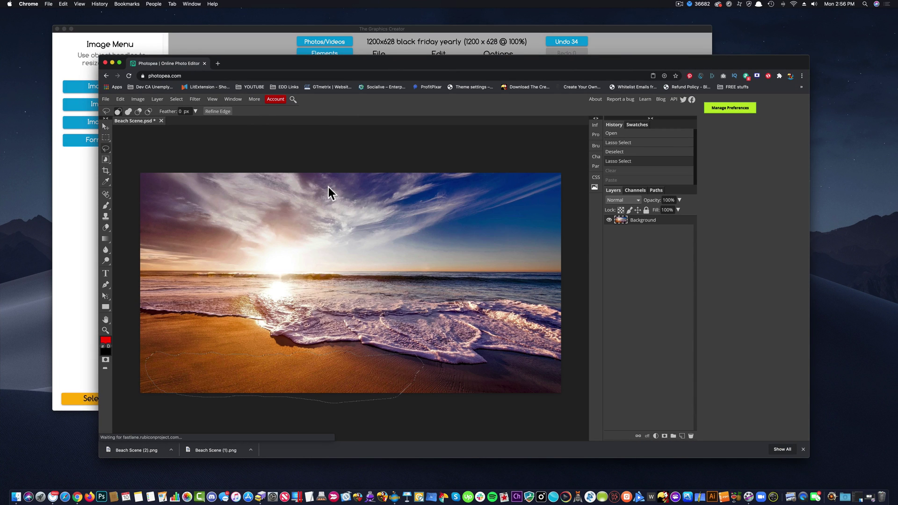
pyautogui.hotkey('ctrl', 'z')
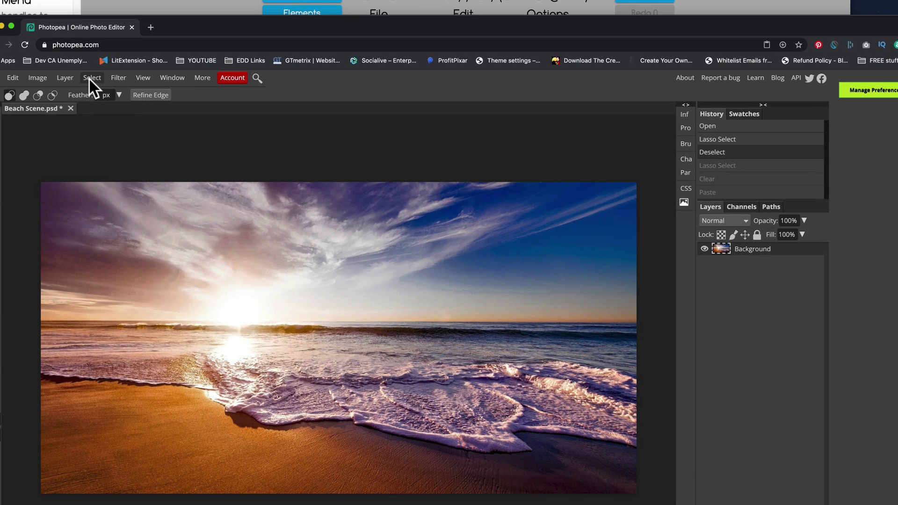
pyautogui.click(90, 79)
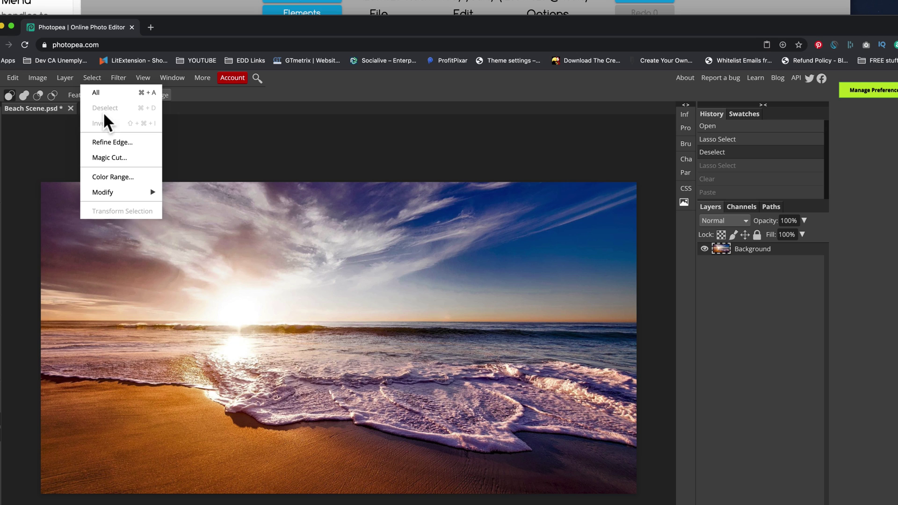
# - Start a Magic Cut on the beach photo and clear its existing keep and remove marks
pyautogui.click(111, 157)
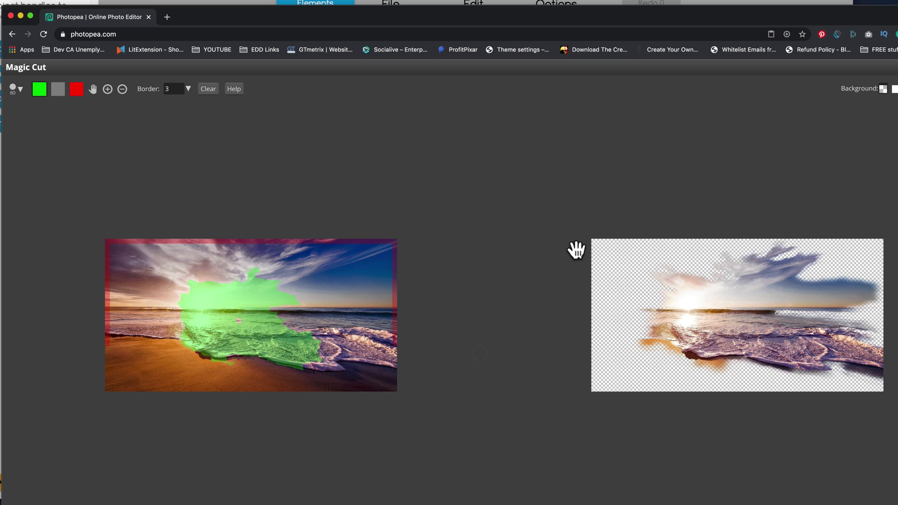
pyautogui.click(207, 90)
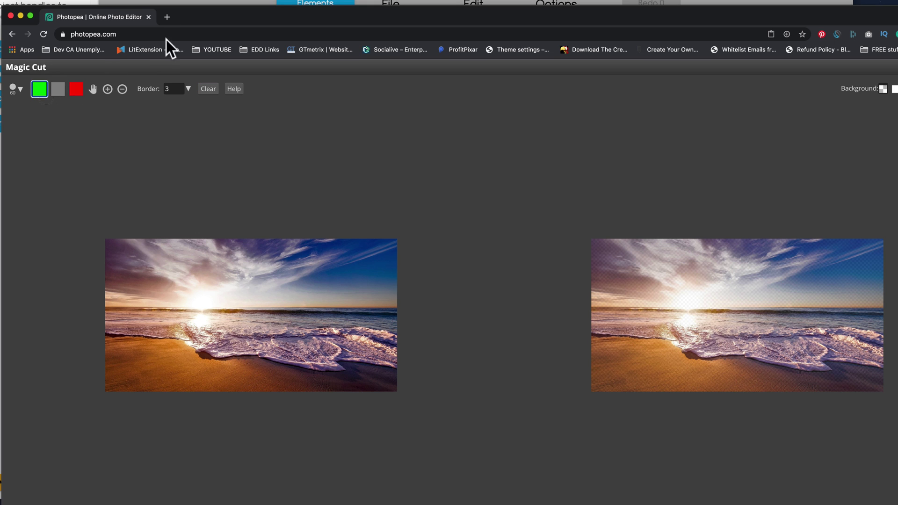
pyautogui.moveTo(195, 19); pyautogui.dragTo(755, 102)
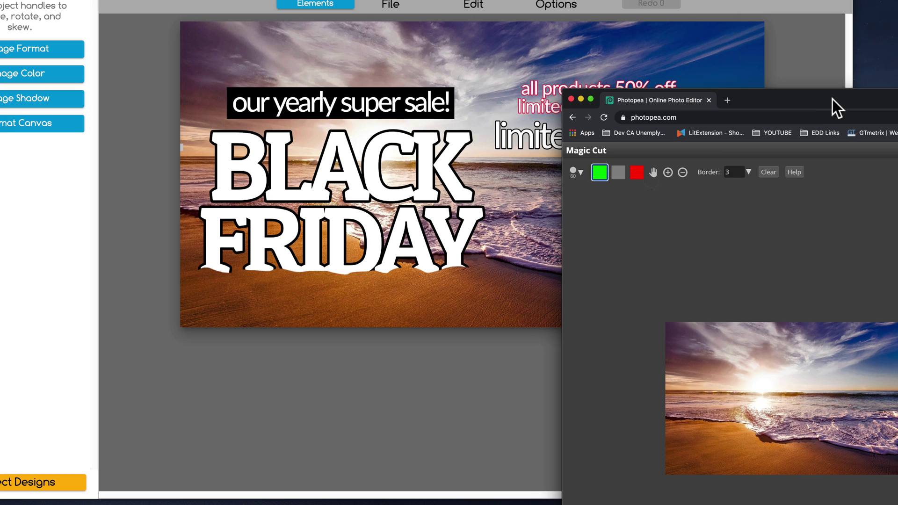
pyautogui.moveTo(833, 100); pyautogui.dragTo(681, 51)
pyautogui.doubleClick(680, 52)
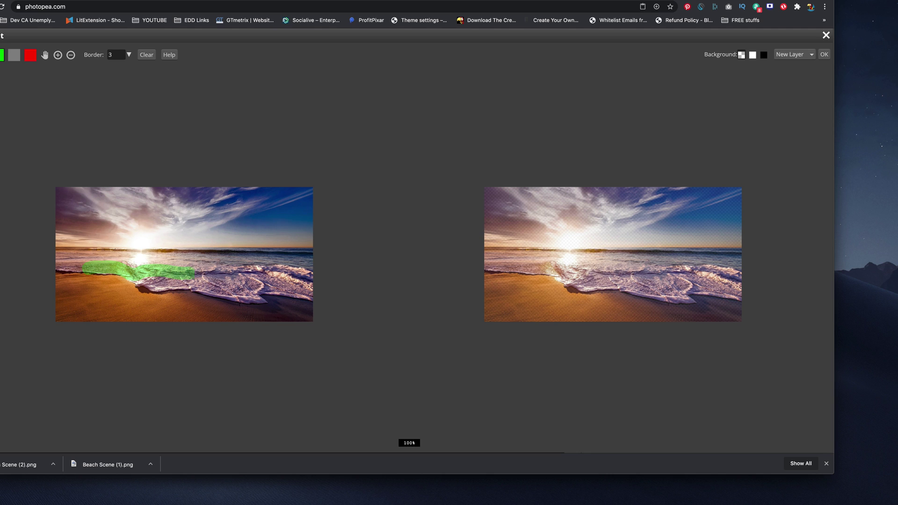
# - Mark the sand and surf to keep and the distant sea to remove
pyautogui.moveTo(194, 272)
pyautogui.mouseDown()
pyautogui.moveTo(295, 280)
pyautogui.moveTo(297, 292)
pyautogui.moveTo(237, 282)
pyautogui.moveTo(81, 282)
pyautogui.moveTo(86, 289)
pyautogui.moveTo(290, 293)
pyautogui.moveTo(290, 304)
pyautogui.moveTo(128, 286)
pyautogui.mouseUp()
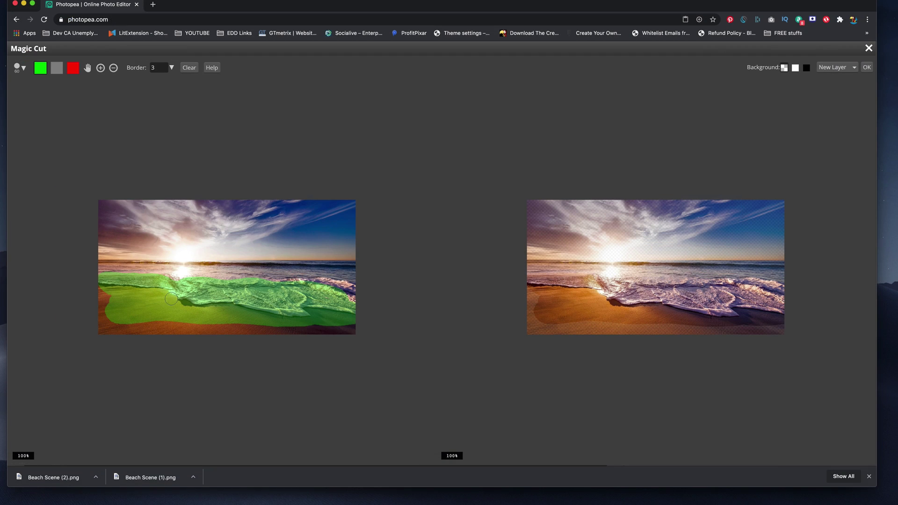
pyautogui.click(73, 68)
pyautogui.moveTo(104, 269); pyautogui.dragTo(349, 286)
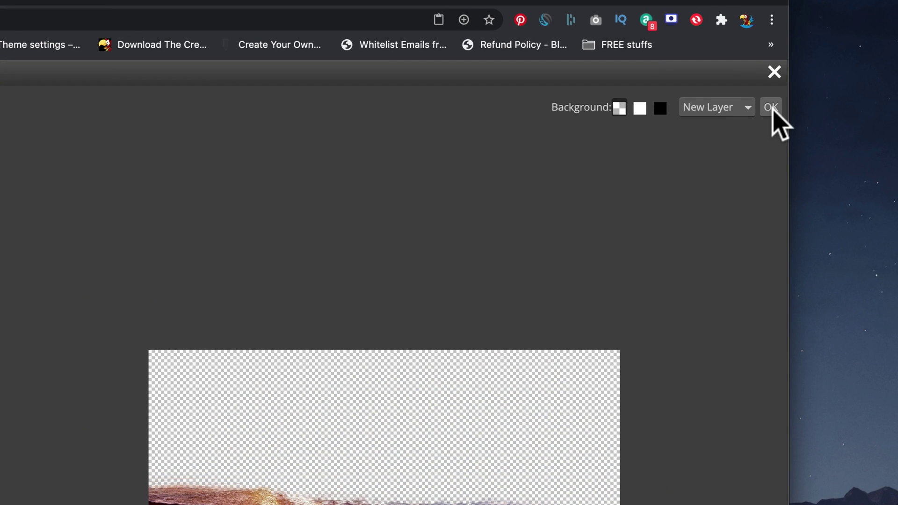
# - Apply the shoreline cut-out as a new layer and export it as Beach Scene (3).png
pyautogui.click(771, 107)
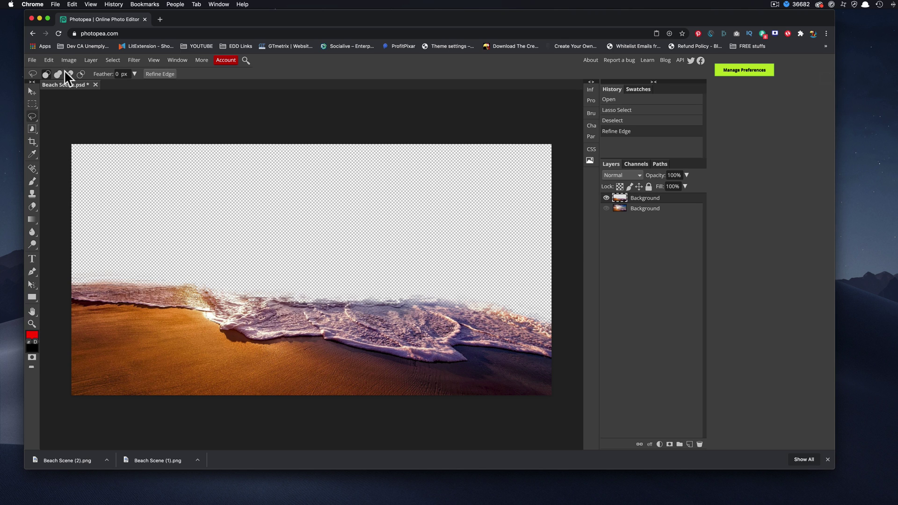
pyautogui.click(32, 61)
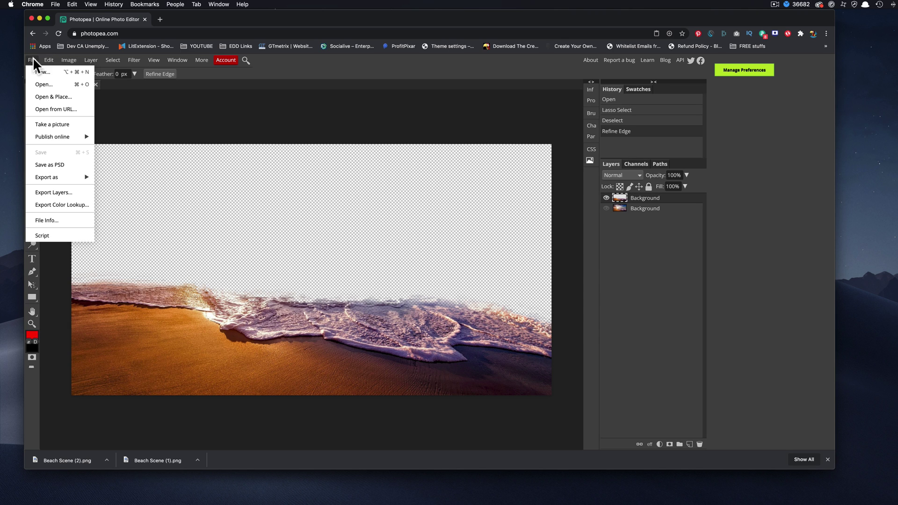
pyautogui.moveTo(60, 177)
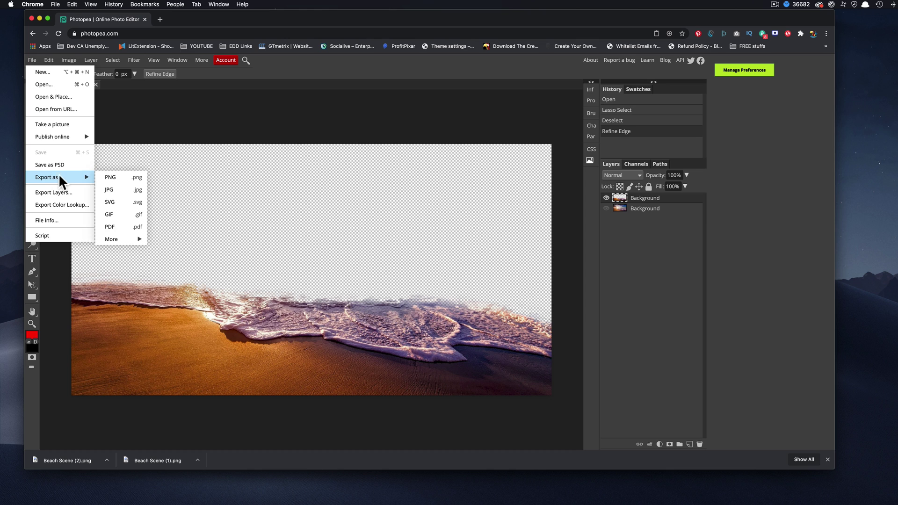
pyautogui.click(111, 177)
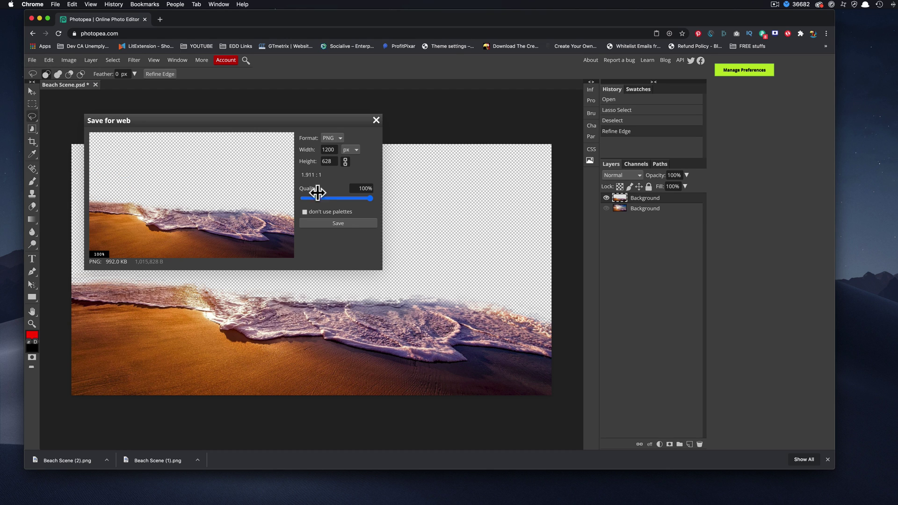
pyautogui.click(336, 223)
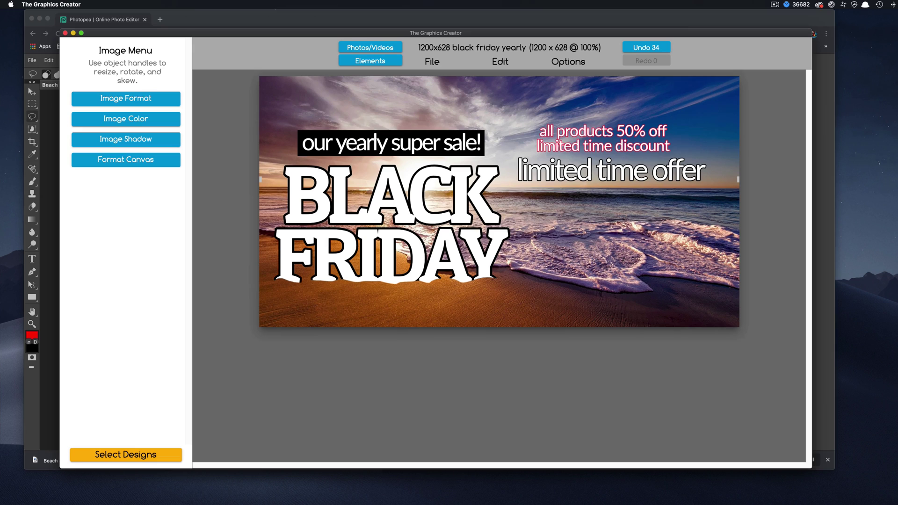
# - Import the Beach Scene (3).png cut-out into the design
pyautogui.click(430, 62)
pyautogui.click(438, 158)
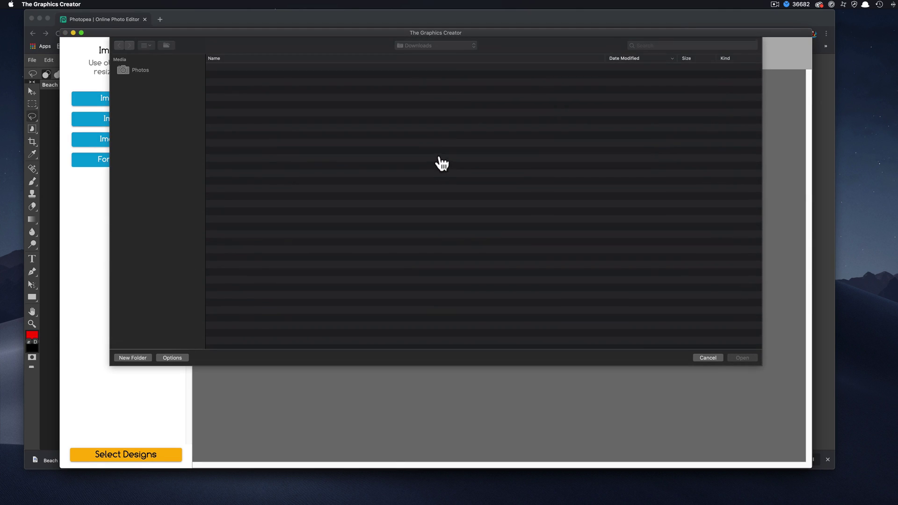
pyautogui.click(240, 67)
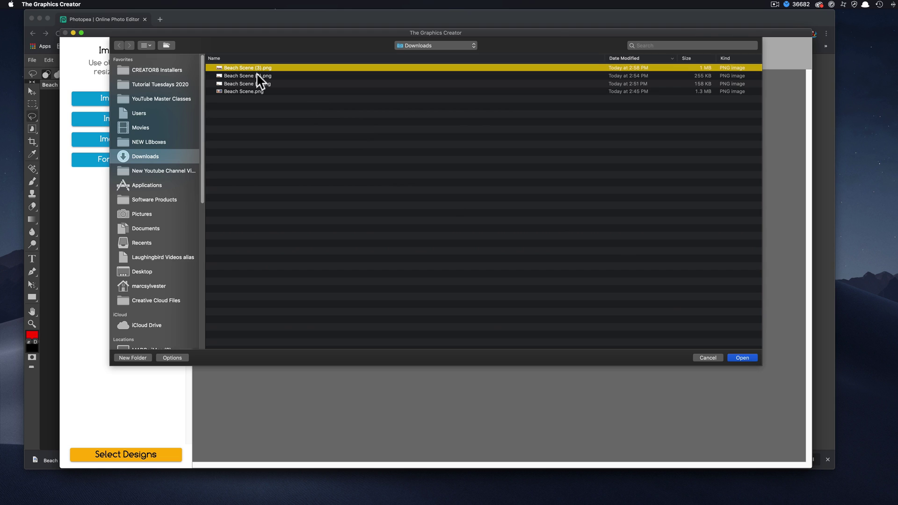
pyautogui.click(739, 357)
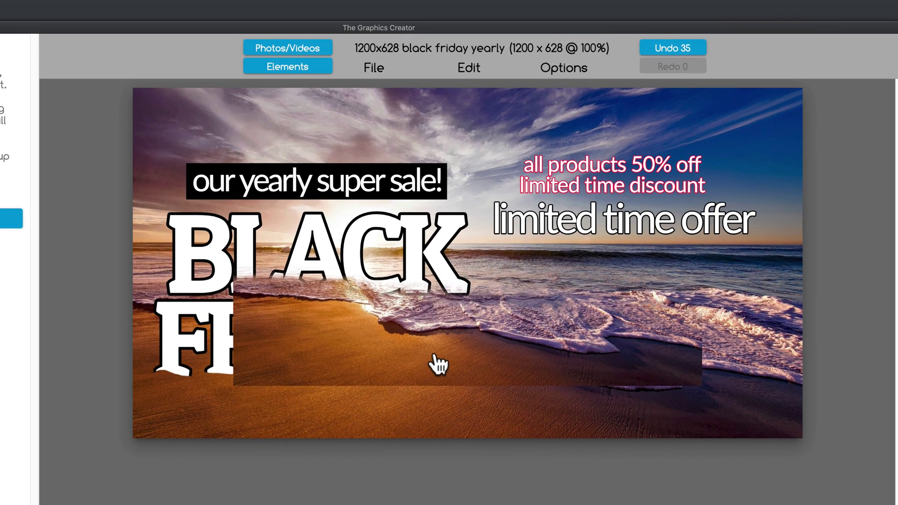
# - Stretch the beach cut-out across the canvas and move the tagline and BLACK FRIDAY headline up
pyautogui.moveTo(436, 358); pyautogui.dragTo(333, 301)
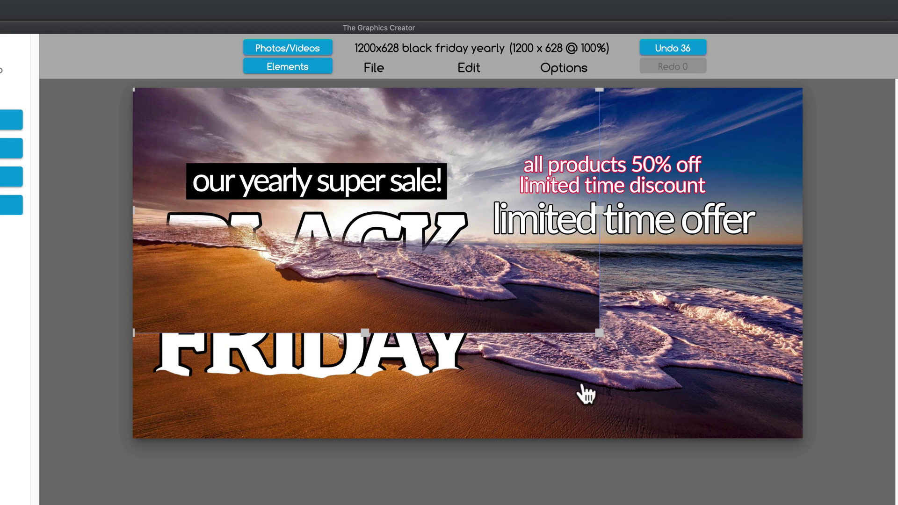
pyautogui.moveTo(602, 337); pyautogui.dragTo(807, 431)
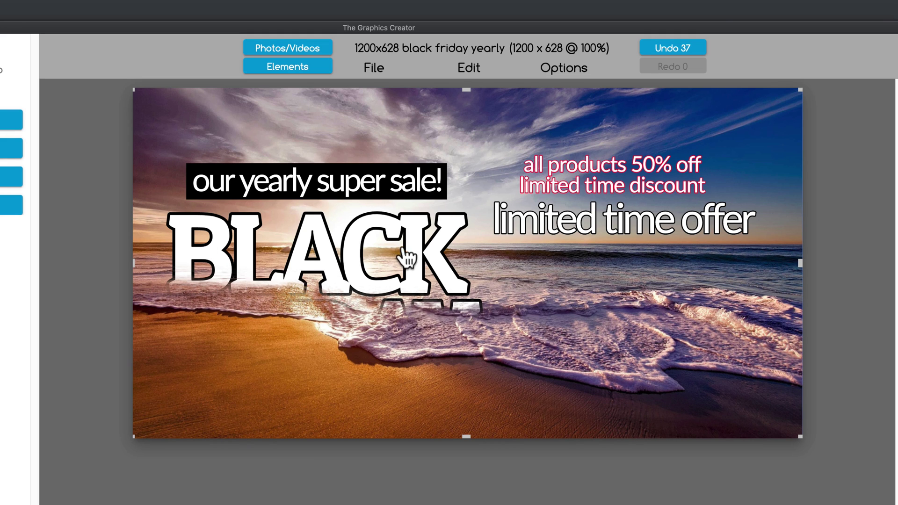
pyautogui.moveTo(373, 177); pyautogui.dragTo(341, 121)
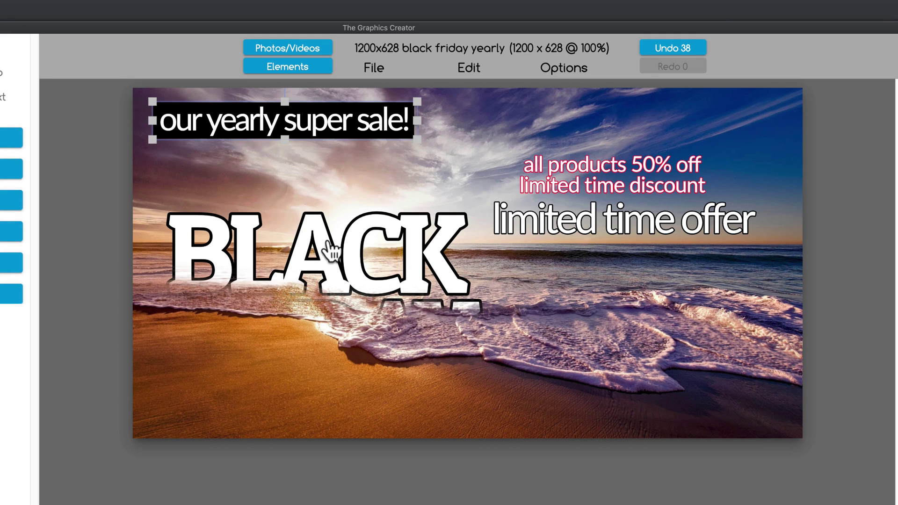
pyautogui.moveTo(351, 245); pyautogui.dragTo(375, 201)
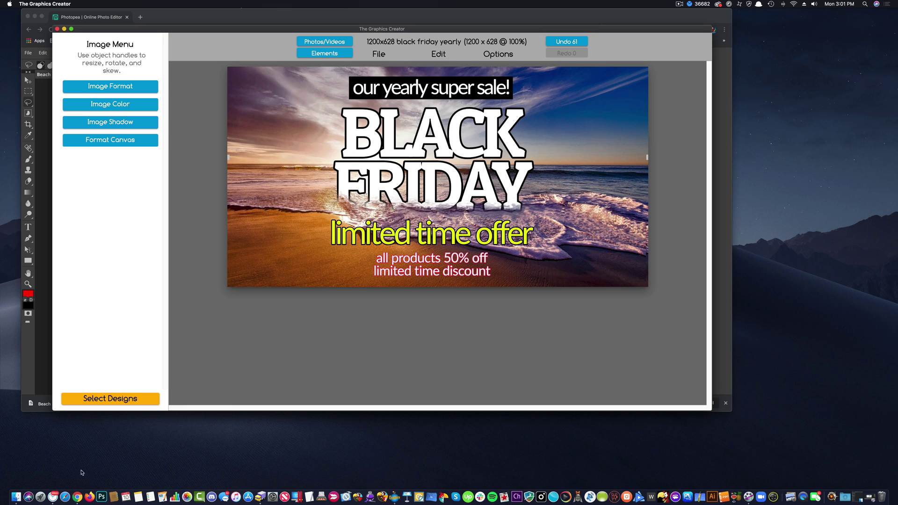
# - Return to the ad design and select the BLACK FRIDAY headline
pyautogui.click(77, 495)
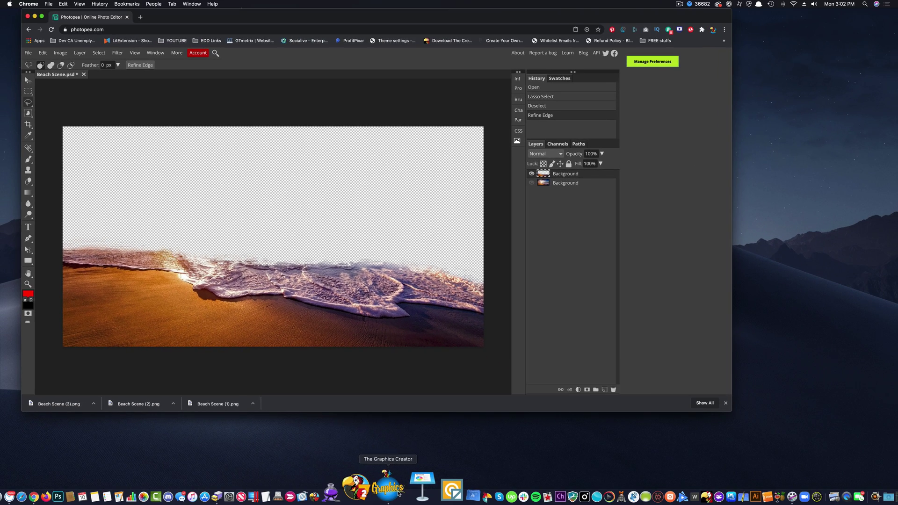
pyautogui.click(397, 494)
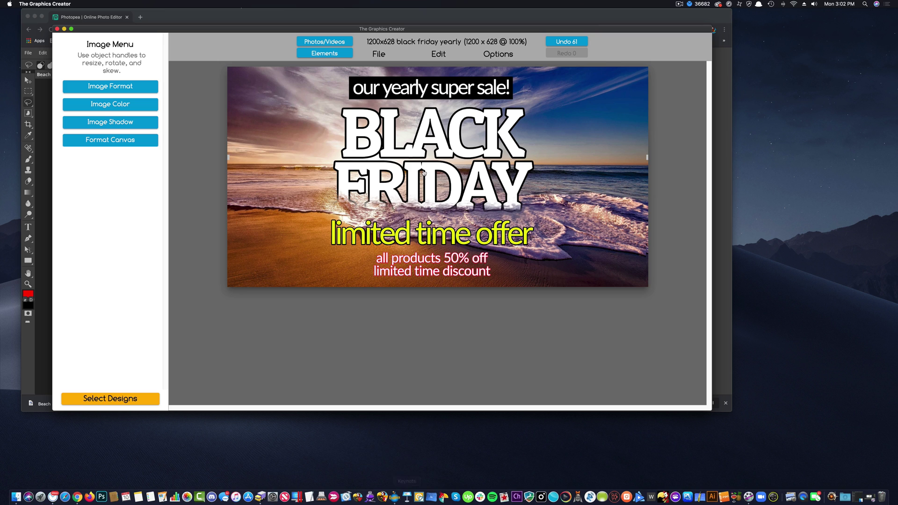
pyautogui.click(392, 170)
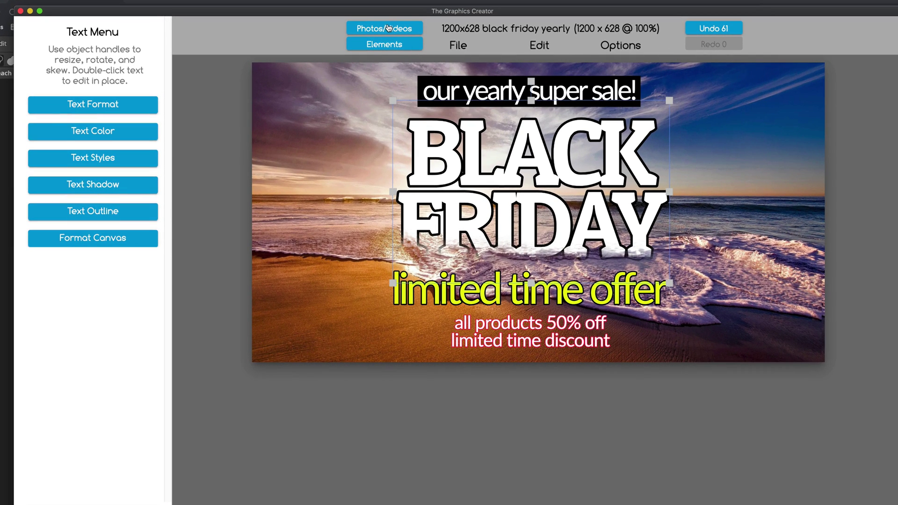
# - Fill the BLACK FRIDAY letters with the red-and-white grid building photo from Pexels
pyautogui.click(388, 28)
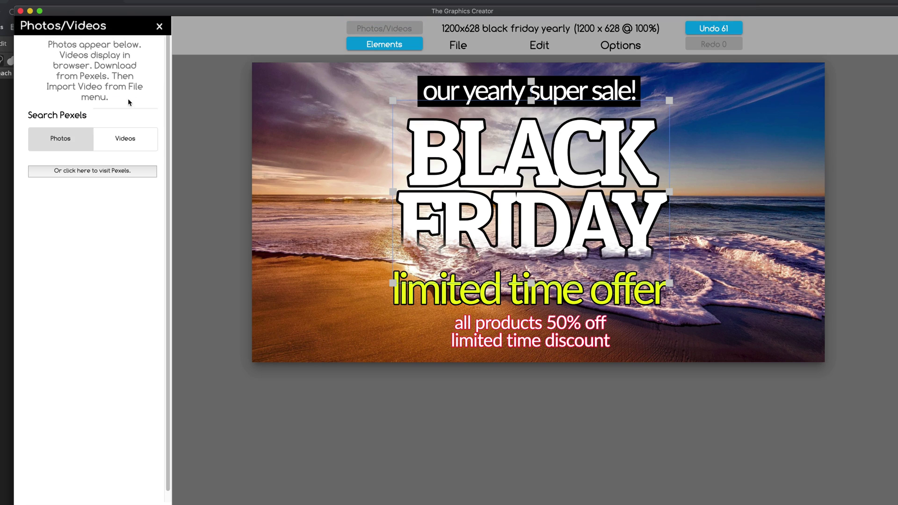
pyautogui.click(119, 117)
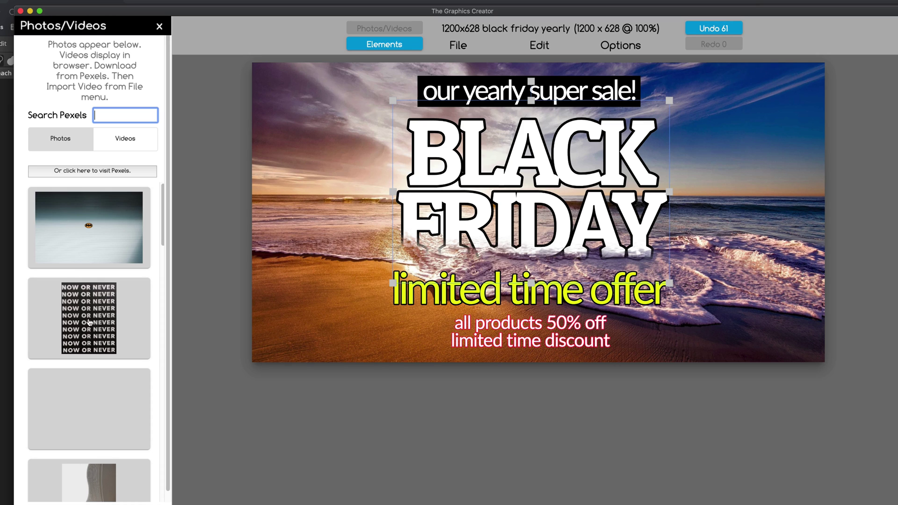
pyautogui.scroll(-8, 89, 322)
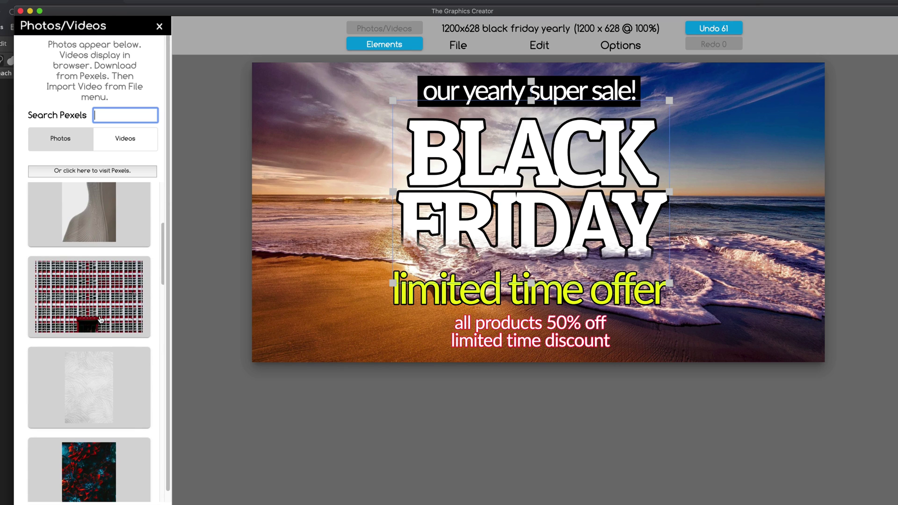
pyautogui.click(419, 147)
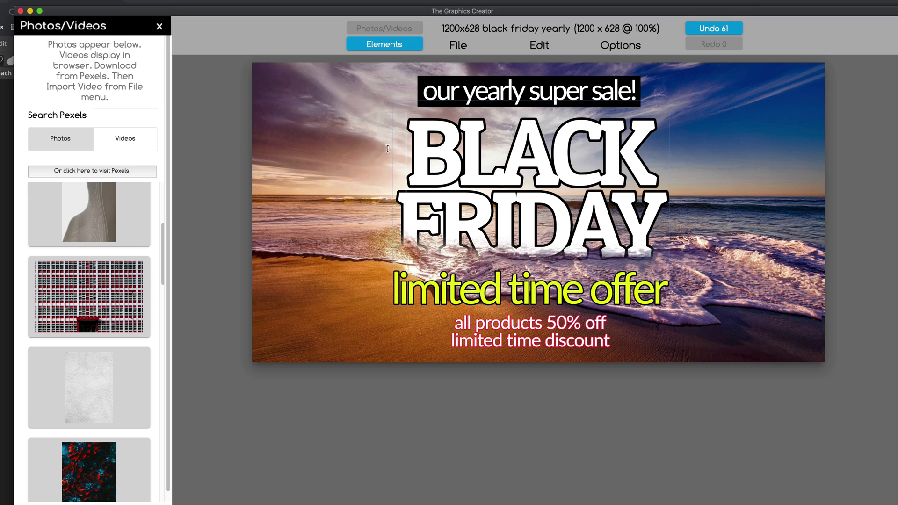
pyautogui.moveTo(96, 281); pyautogui.dragTo(442, 194)
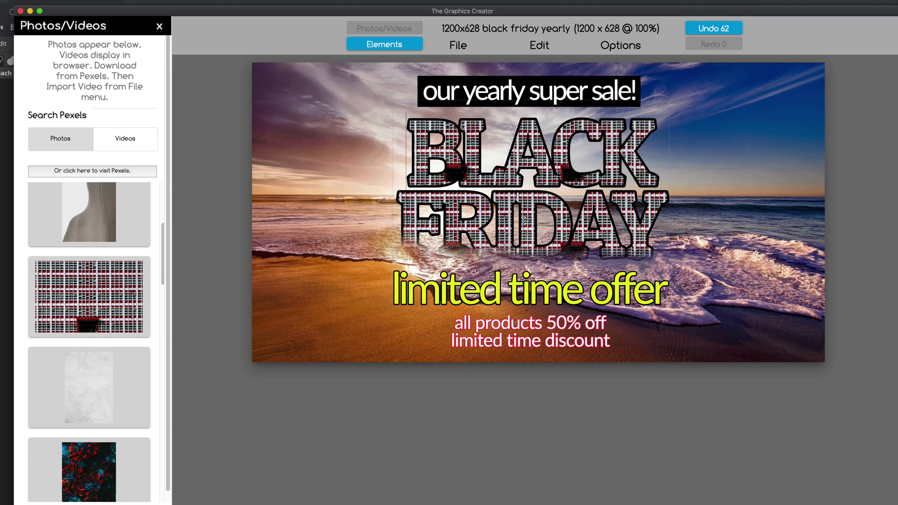
pyautogui.scroll(-5, 116, 361)
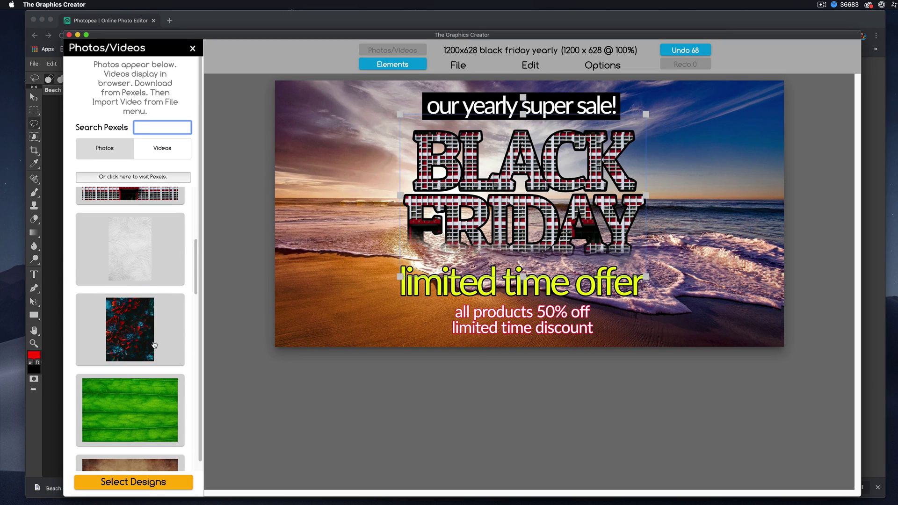
# - Open kindpng.com in a new Chrome tab
pyautogui.click(212, 21)
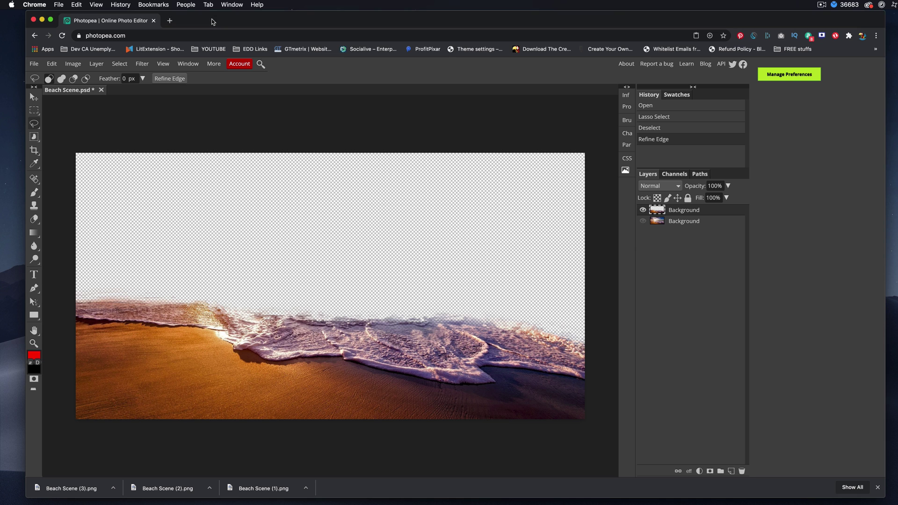
pyautogui.click(170, 21)
pyautogui.click(167, 35)
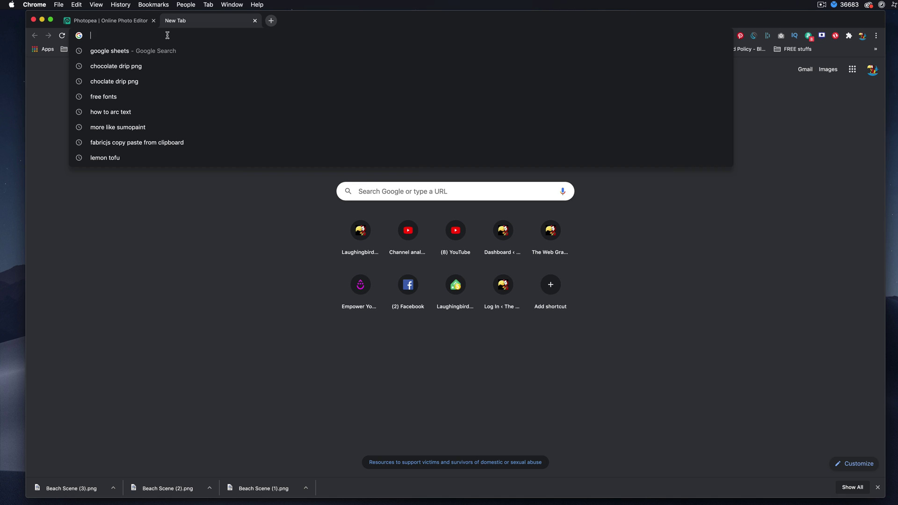
pyautogui.write('kind')
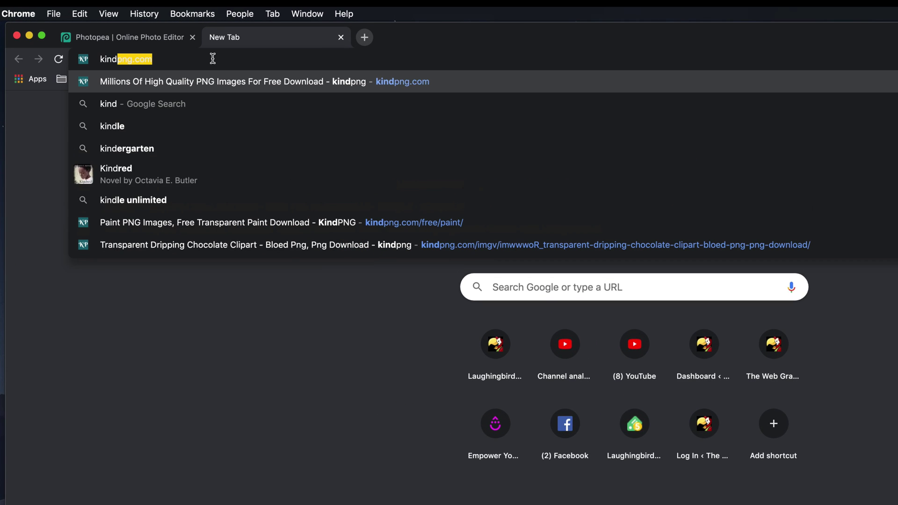
pyautogui.write('png.com')
pyautogui.press('Return')
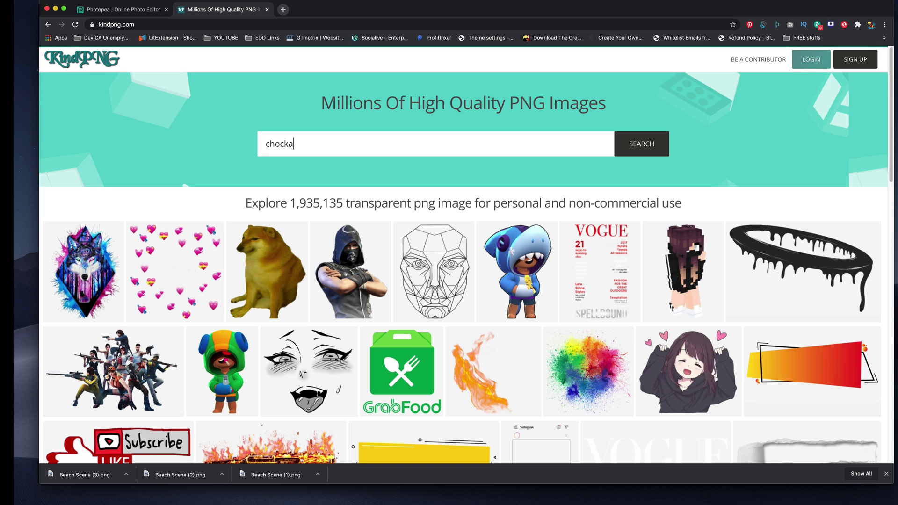
# - Search 'chocolate drips' on KindPNG and free-download the dripping-chocolate PNG (801x522)
pyautogui.press('Return')
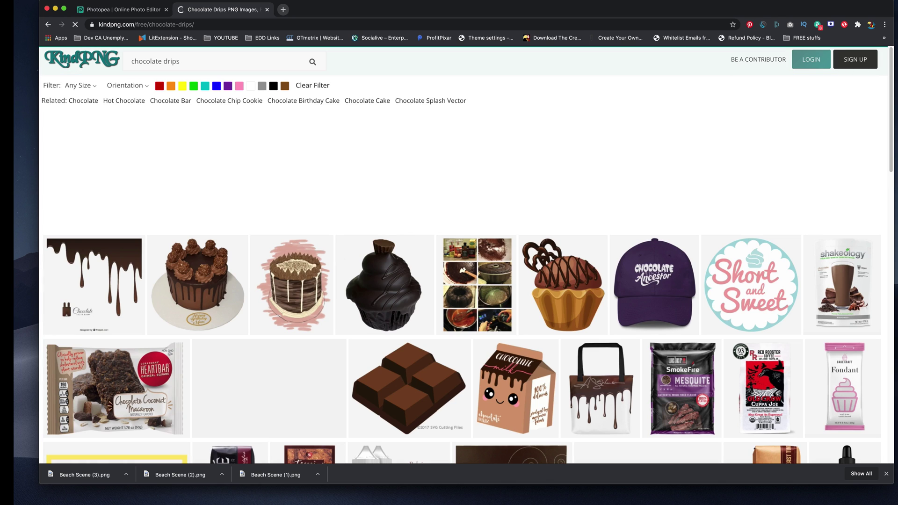
pyautogui.scroll(-3, 374, 206)
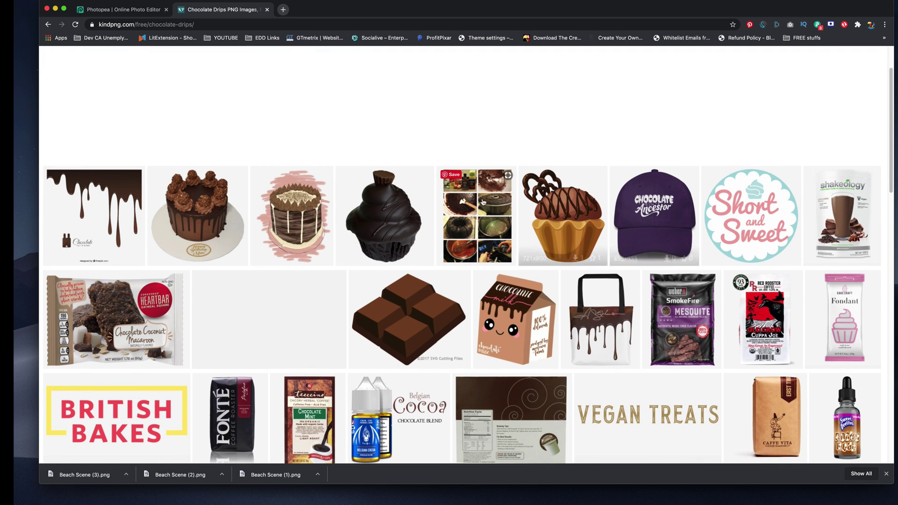
pyautogui.scroll(-5, 456, 209)
pyautogui.scroll(-8, 456, 209)
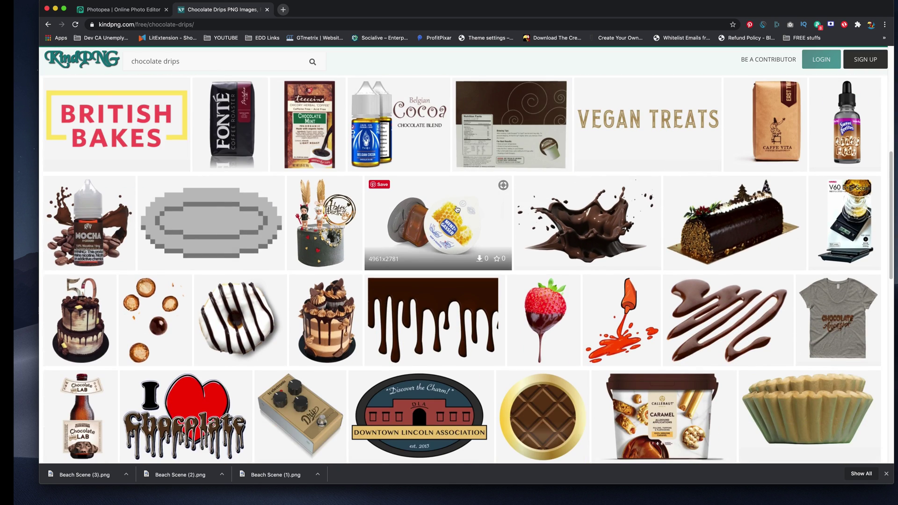
pyautogui.scroll(-3, 458, 209)
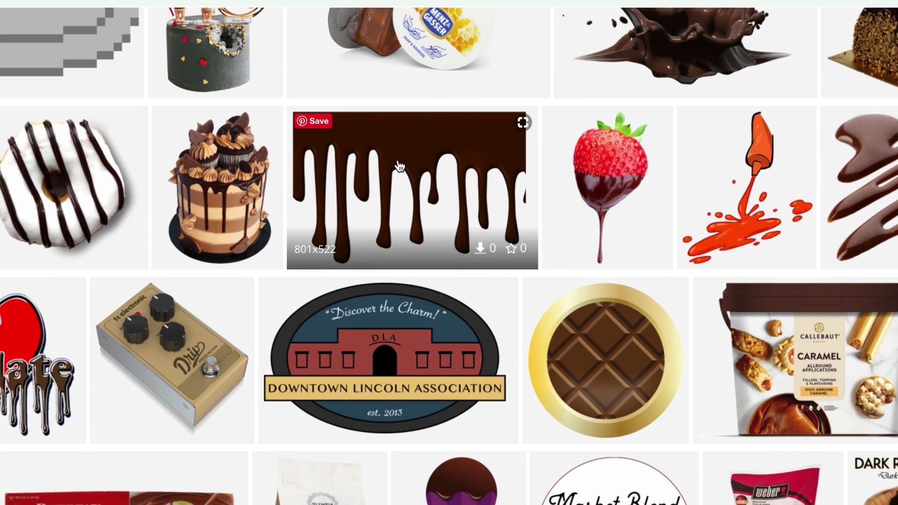
pyautogui.click(399, 166)
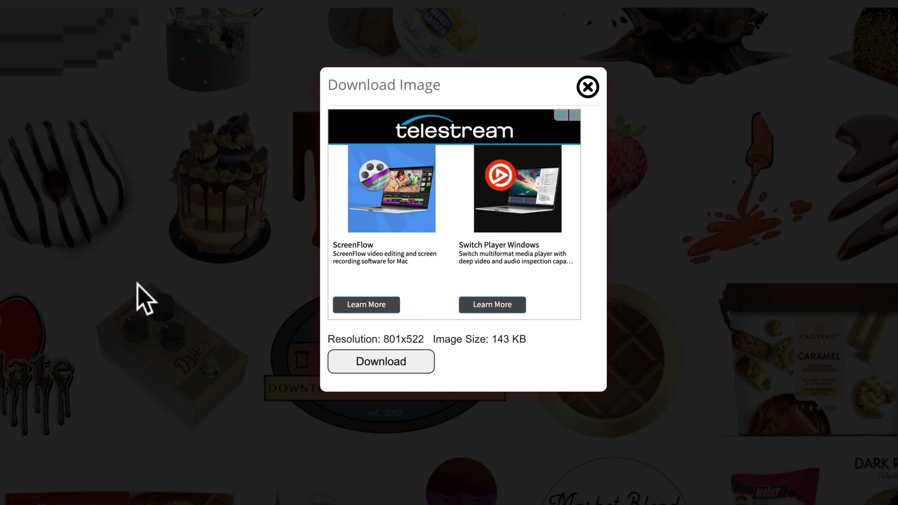
pyautogui.click(388, 363)
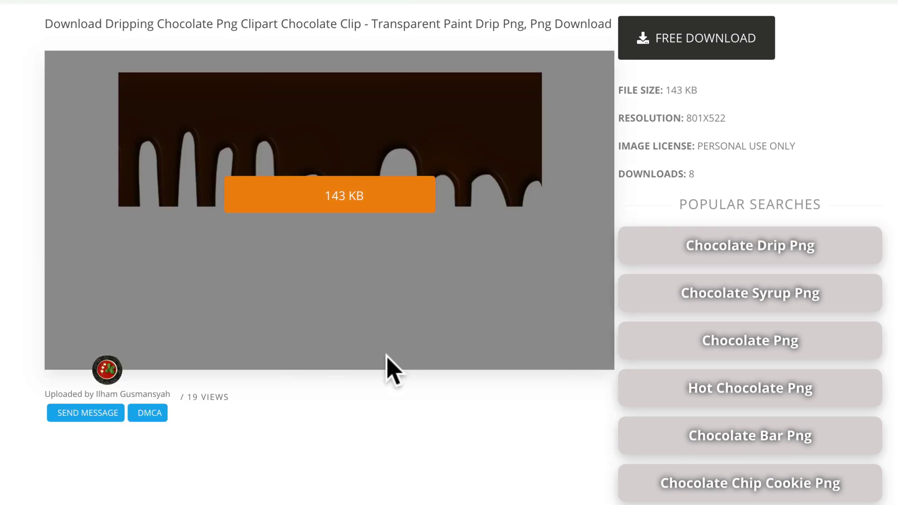
pyautogui.click(369, 414)
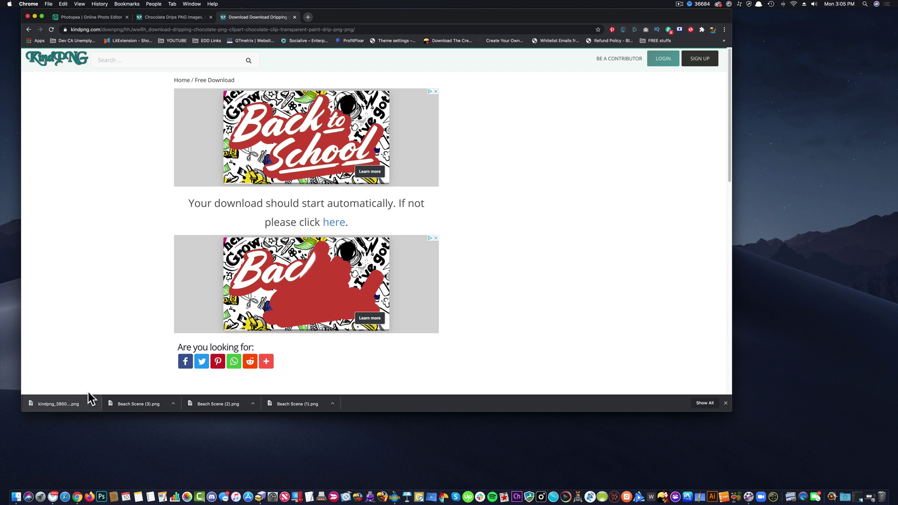
# - Fill the BLACK FRIDAY text with kindpng_3860628.png from the Downloads folder
pyautogui.click(395, 491)
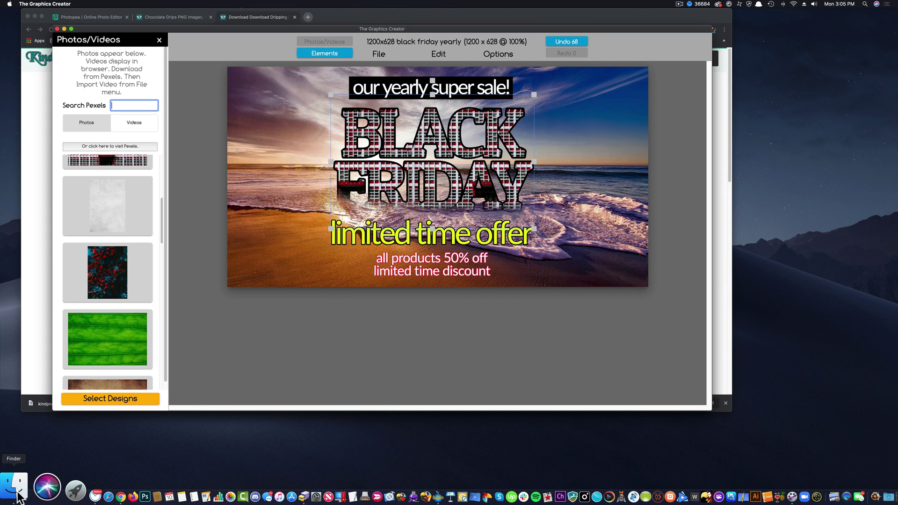
pyautogui.click(14, 487)
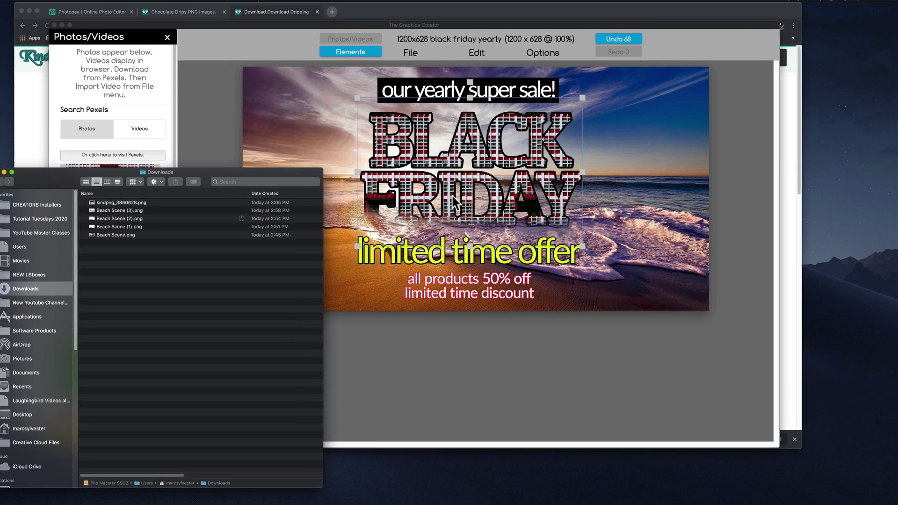
pyautogui.click(341, 268)
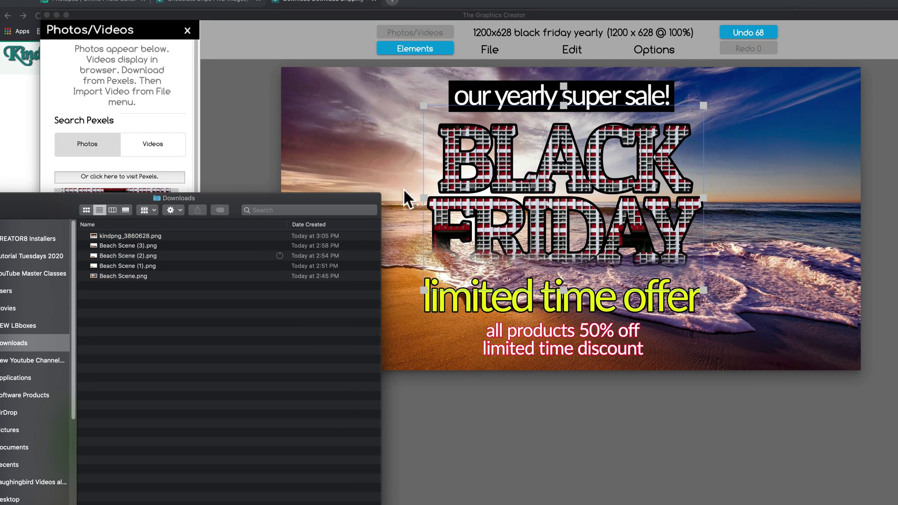
pyautogui.click(452, 167)
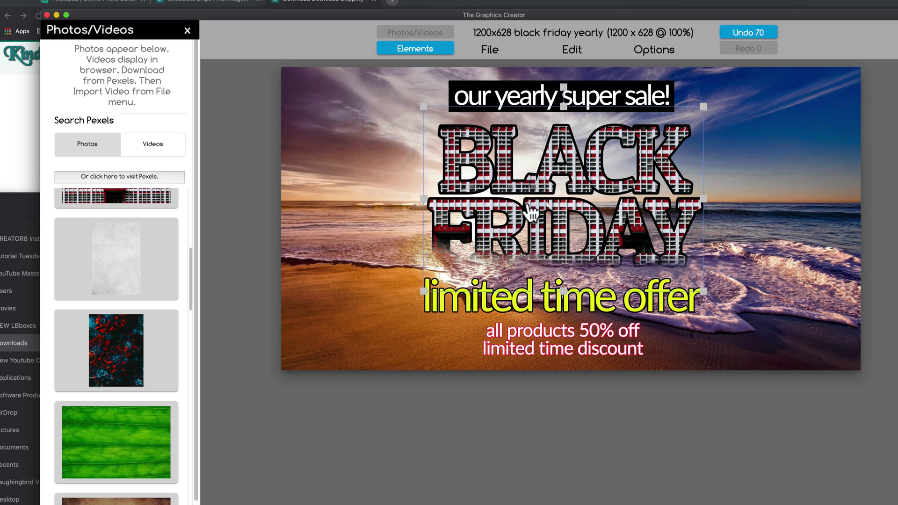
pyautogui.click(26, 198)
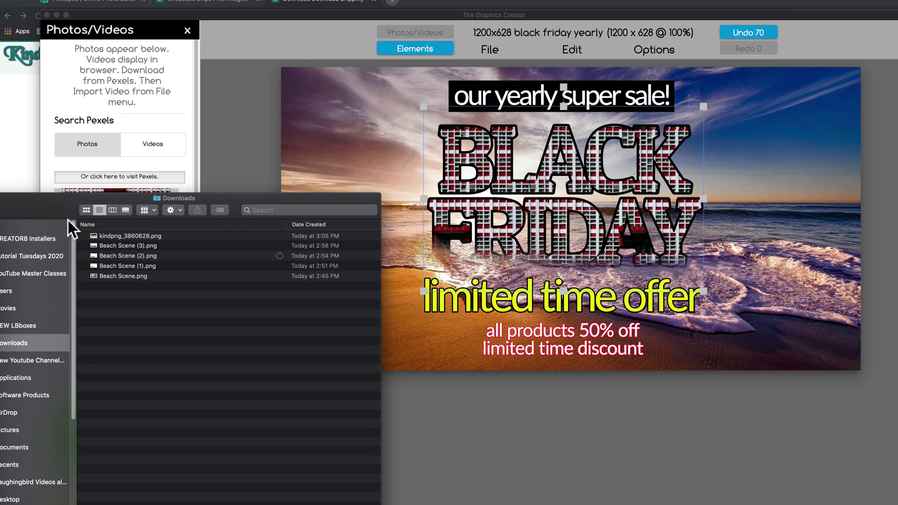
pyautogui.moveTo(113, 235); pyautogui.dragTo(304, 206)
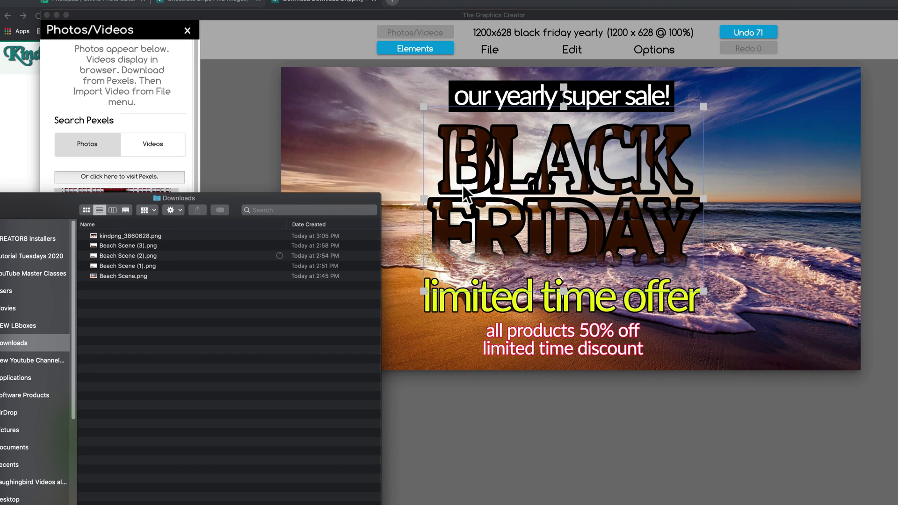
# - Retype the headline as MARC, then enlarge and reposition it
pyautogui.click(474, 213)
pyautogui.doubleClick(473, 209)
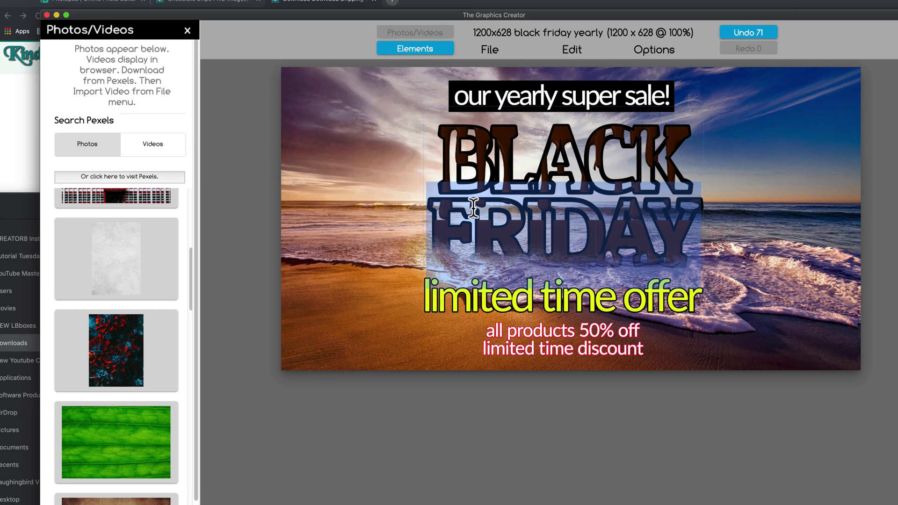
pyautogui.write('M')
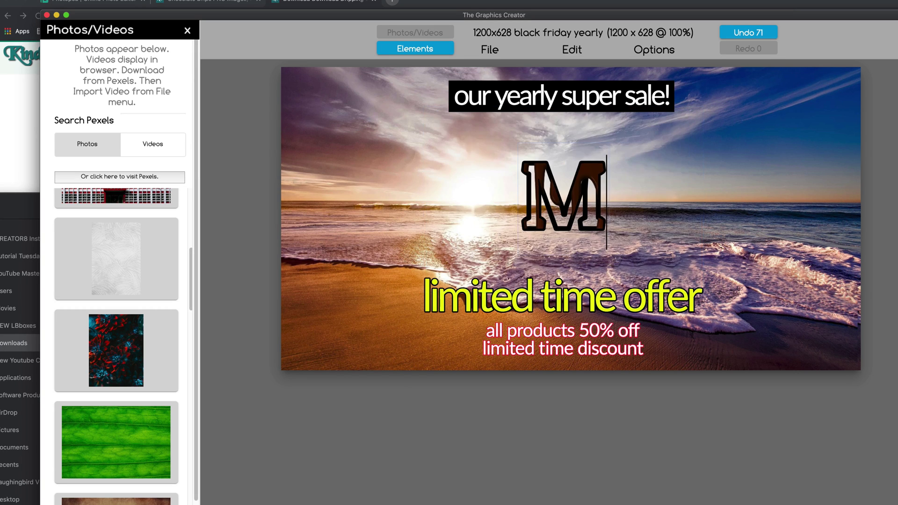
pyautogui.write('ARC')
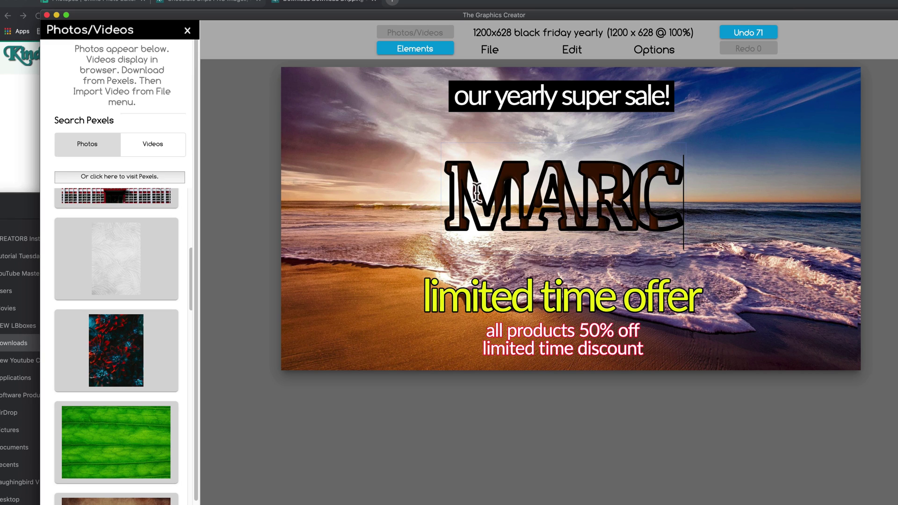
pyautogui.click(462, 224)
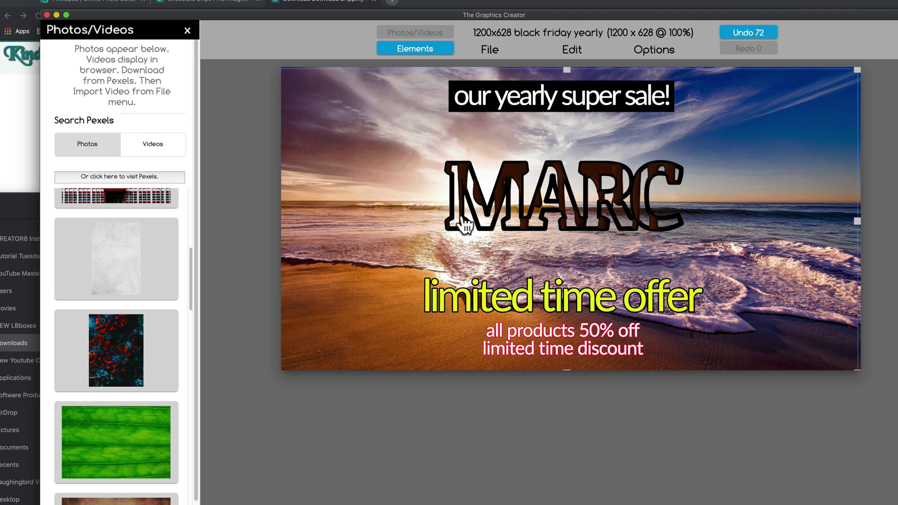
pyautogui.moveTo(491, 200); pyautogui.dragTo(566, 195)
pyautogui.moveTo(514, 251); pyautogui.dragTo(345, 290)
pyautogui.moveTo(499, 190); pyautogui.dragTo(492, 185)
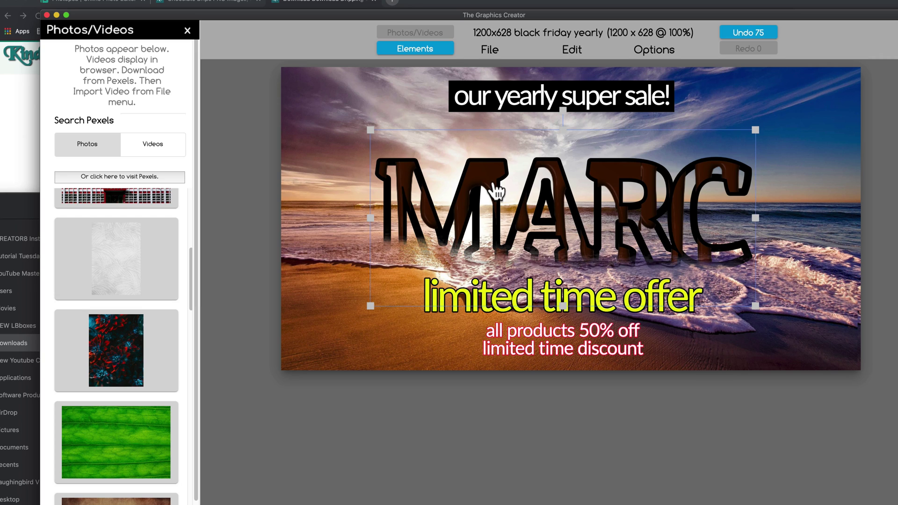
# - Thin MARC's black text outline down to strength 1
pyautogui.click(187, 31)
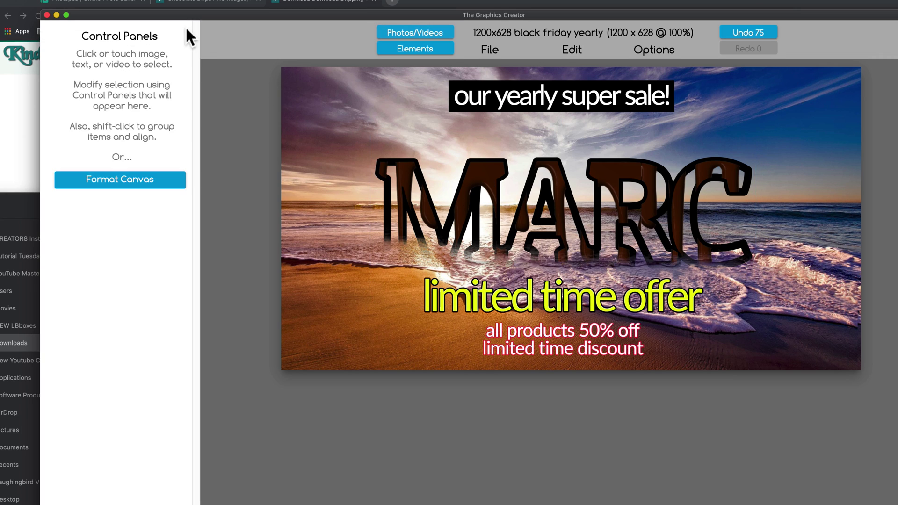
pyautogui.click(401, 166)
pyautogui.click(163, 214)
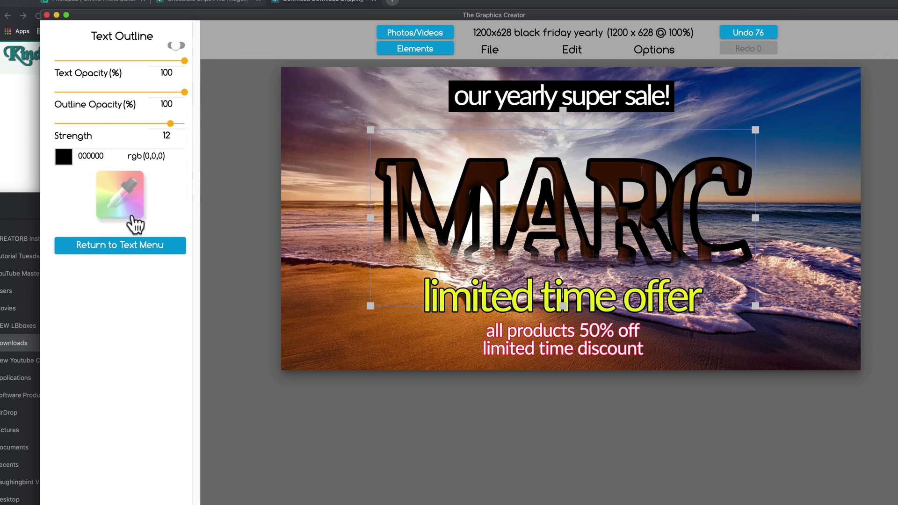
pyautogui.click(111, 124)
pyautogui.moveTo(111, 124); pyautogui.dragTo(77, 122)
pyautogui.moveTo(68, 121); pyautogui.dragTo(60, 122)
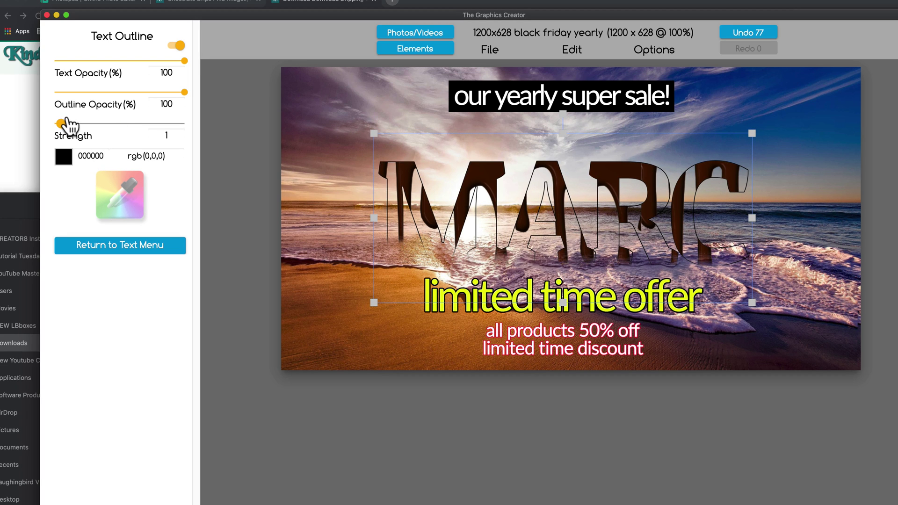
# - Refill MARC's letters with the chocolate drip PNG from Downloads
pyautogui.click(21, 204)
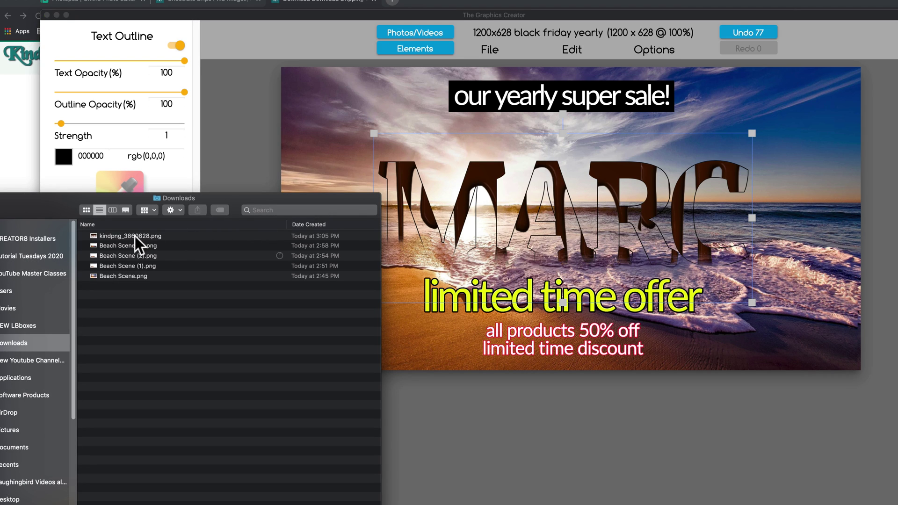
pyautogui.moveTo(135, 236); pyautogui.dragTo(337, 215)
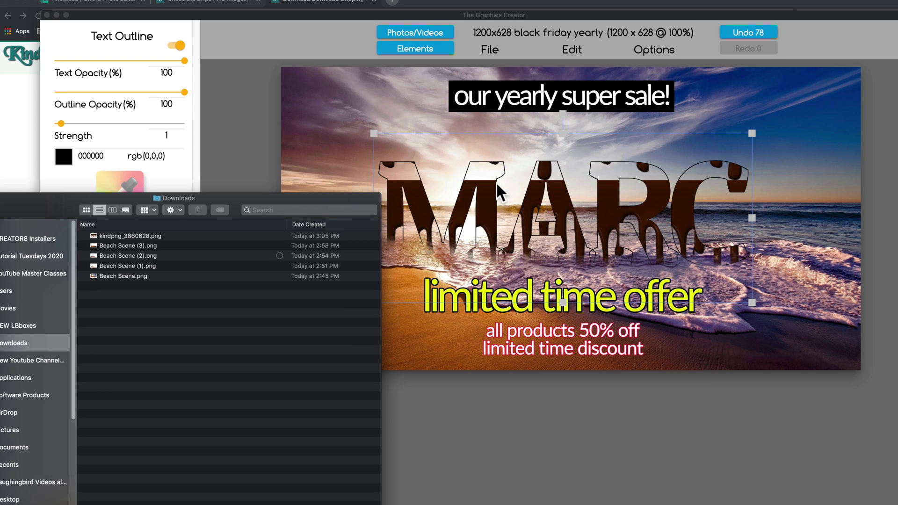
pyautogui.moveTo(284, 200); pyautogui.dragTo(295, 241)
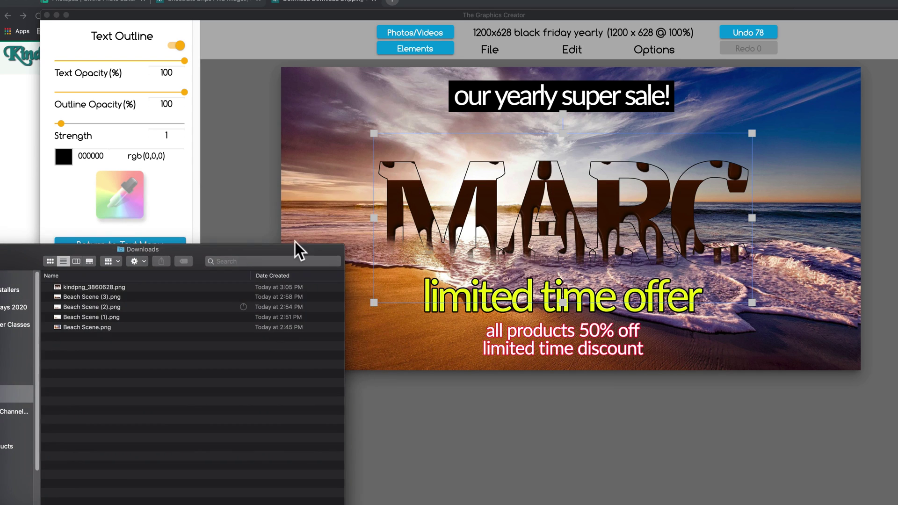
# - Set MARC's drip image fill to width 109, horizontal offset -204 and vertical offset -182
pyautogui.click(395, 206)
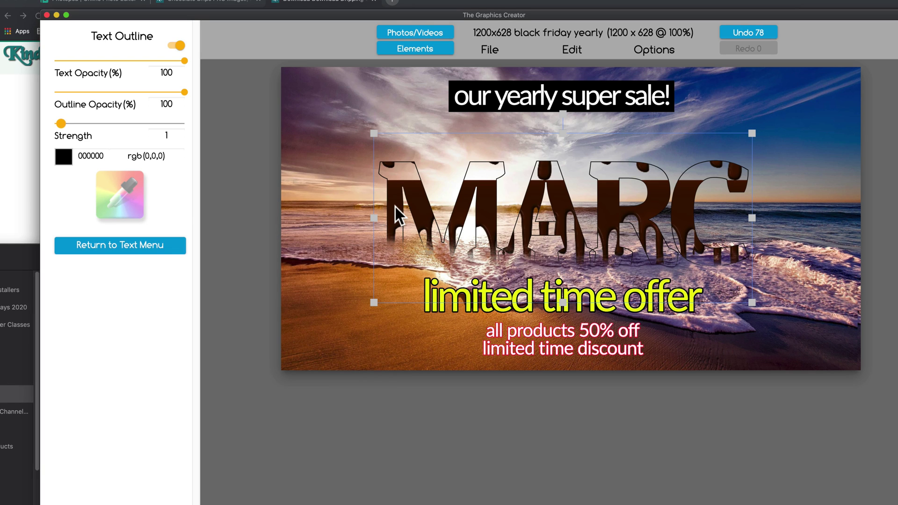
pyautogui.click(117, 253)
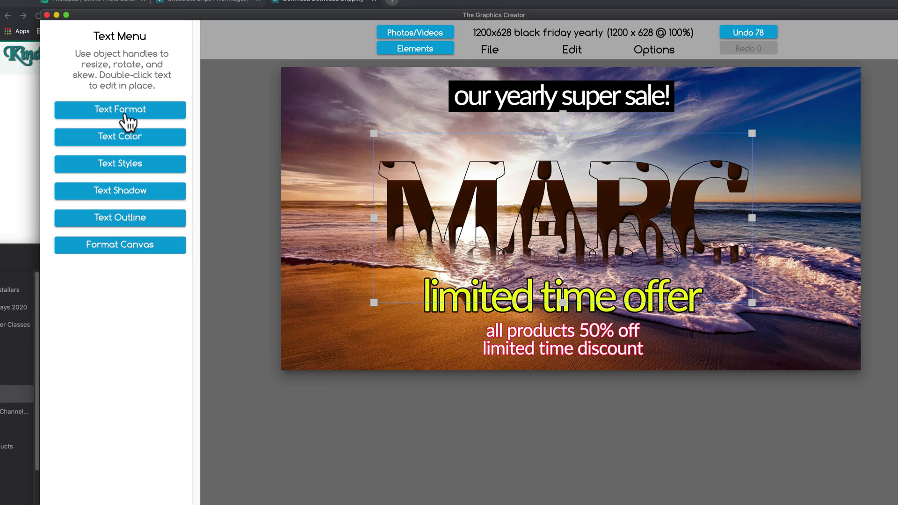
pyautogui.click(122, 137)
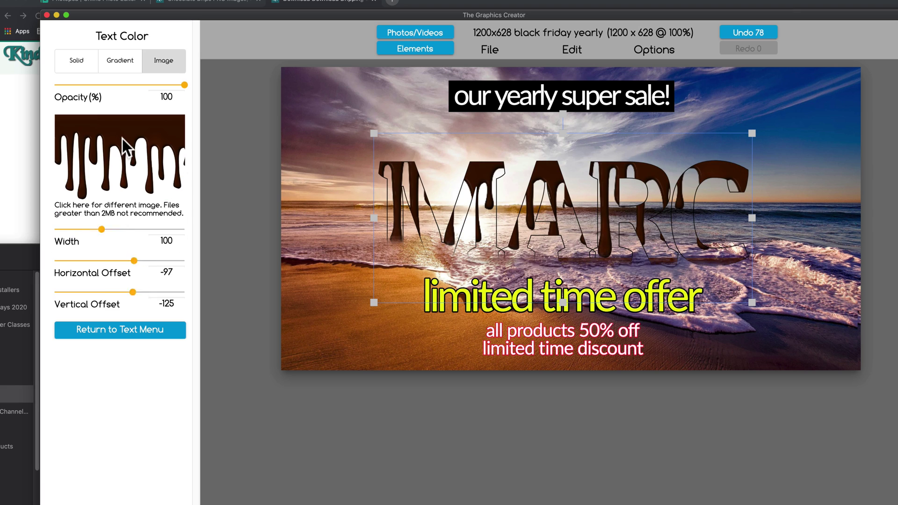
pyautogui.moveTo(67, 230); pyautogui.dragTo(69, 229)
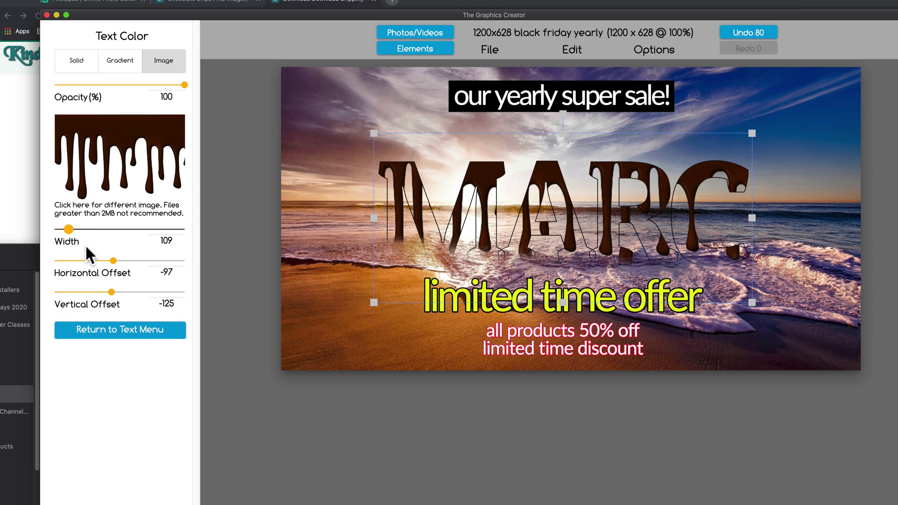
pyautogui.moveTo(113, 260); pyautogui.dragTo(106, 261)
pyautogui.moveTo(112, 292)
pyautogui.mouseDown()
pyautogui.moveTo(100, 289)
pyautogui.moveTo(107, 286)
pyautogui.mouseUp()
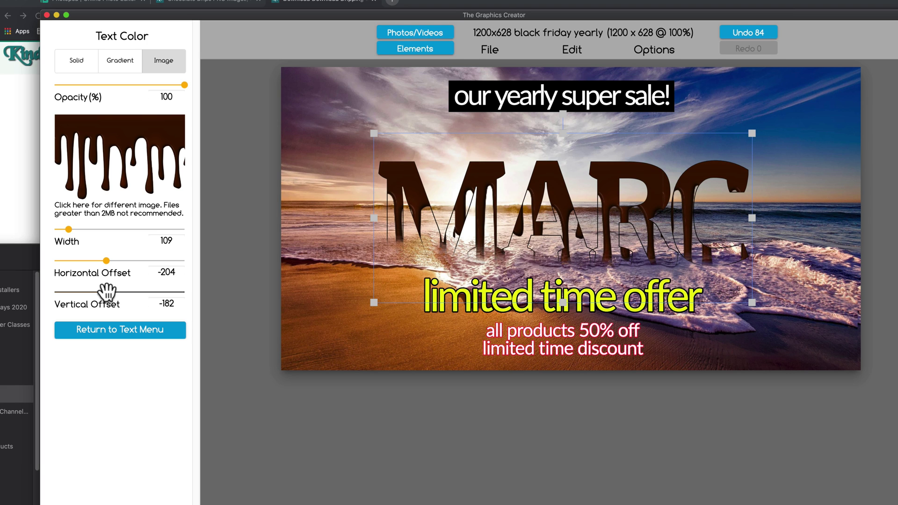
pyautogui.click(333, 270)
# - Move the beach photo off the canvas and delete MARC, all text layers and the sand image
pyautogui.moveTo(473, 165); pyautogui.dragTo(381, 305)
pyautogui.click(323, 291)
pyautogui.moveTo(323, 290); pyautogui.dragTo(425, 221)
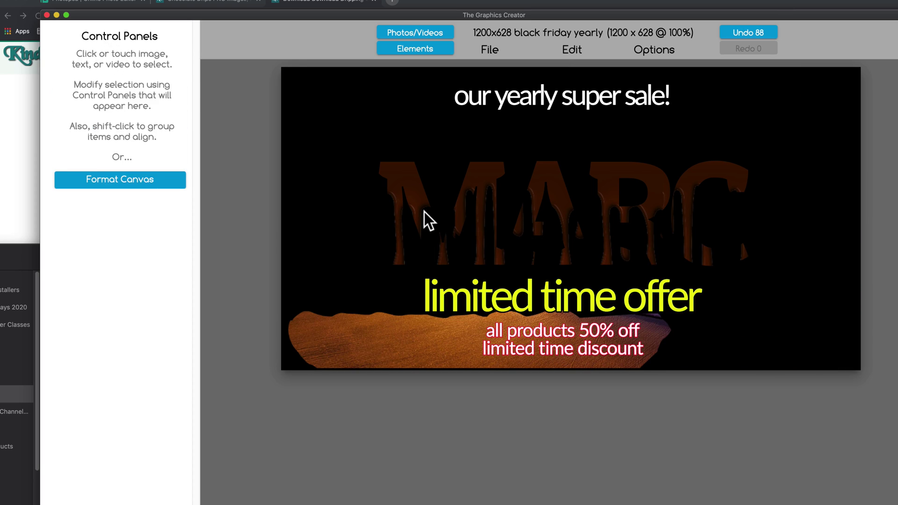
pyautogui.click(401, 199)
pyautogui.press('Delete')
pyautogui.click(506, 115)
pyautogui.press('Delete')
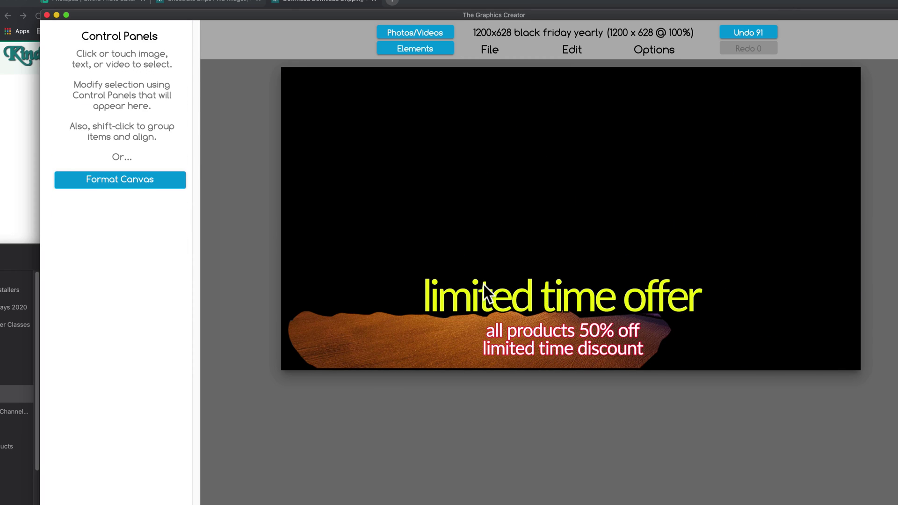
pyautogui.click(487, 306)
pyautogui.press('Delete')
pyautogui.moveTo(361, 231); pyautogui.dragTo(716, 364)
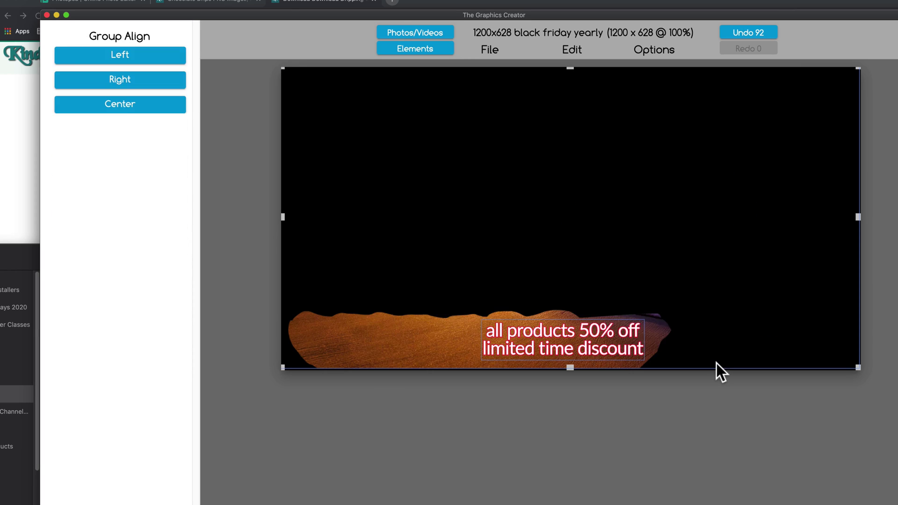
pyautogui.press('Delete')
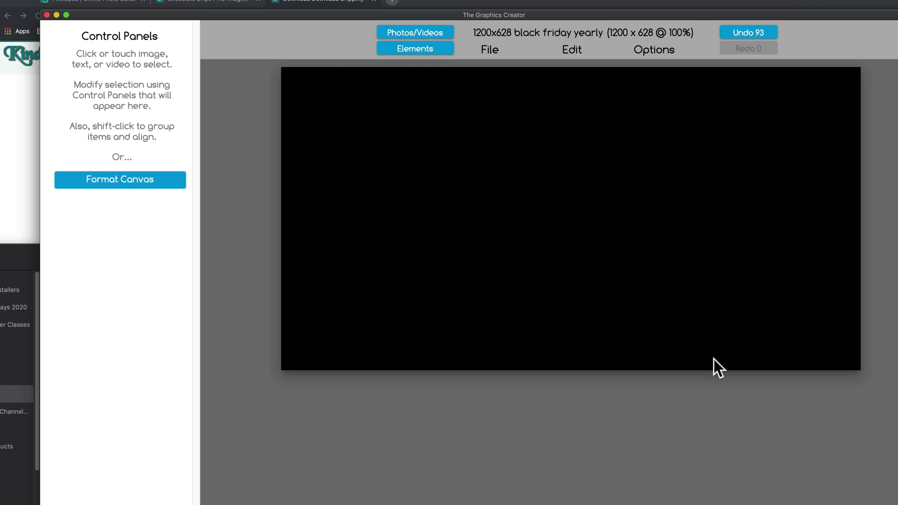
# - Set the canvas background colour to white FFFFFF
pyautogui.click(134, 184)
pyautogui.click(66, 71)
pyautogui.moveTo(255, 129); pyautogui.dragTo(264, 48)
# - Add the chocolate-drip image to the canvas, placed top-left and stretched wider
pyautogui.click(420, 104)
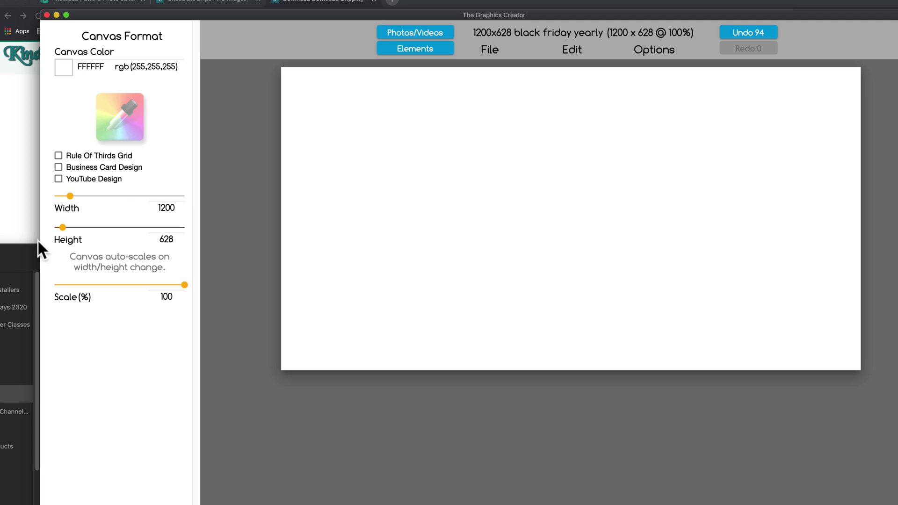
pyautogui.click(14, 261)
pyautogui.moveTo(253, 256); pyautogui.dragTo(542, 202)
pyautogui.click(545, 178)
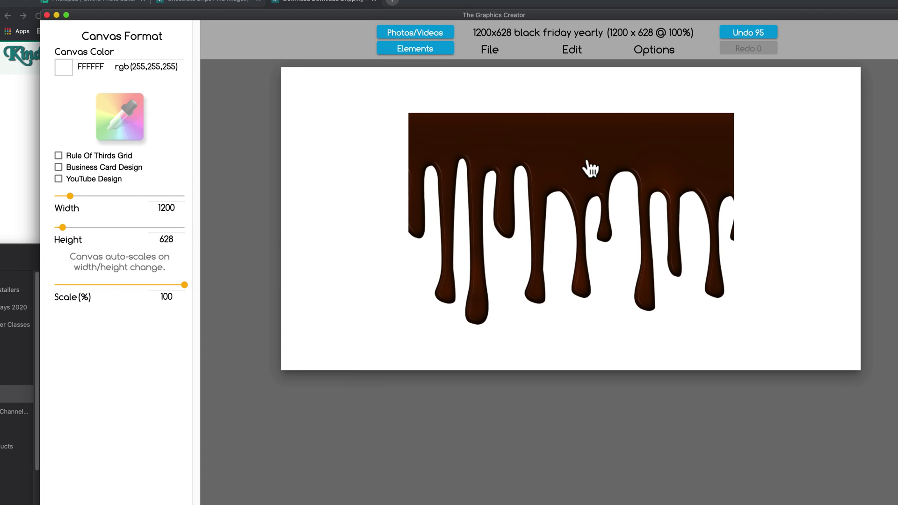
pyautogui.moveTo(590, 169); pyautogui.dragTo(461, 113)
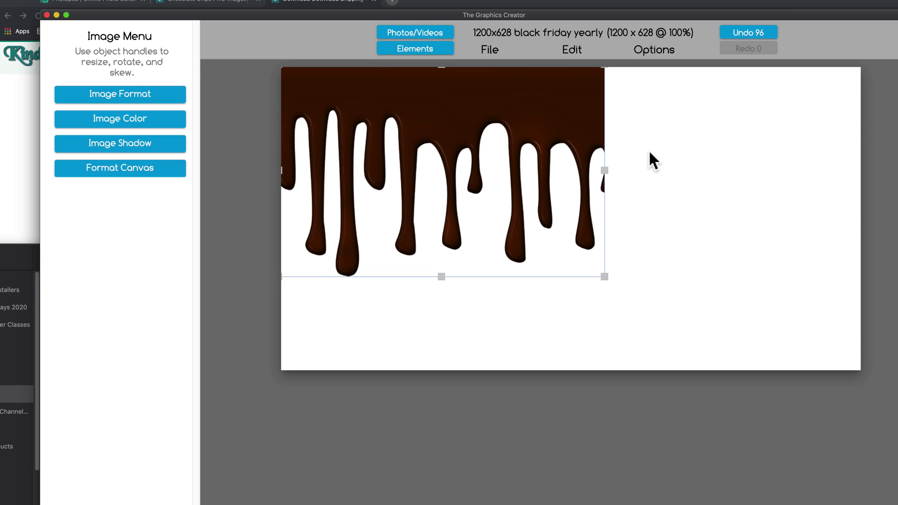
pyautogui.moveTo(605, 171); pyautogui.dragTo(749, 187)
# - Resize the canvas to 641 × 938 and delete the eBook Covers & Mockups text
pyautogui.click(116, 178)
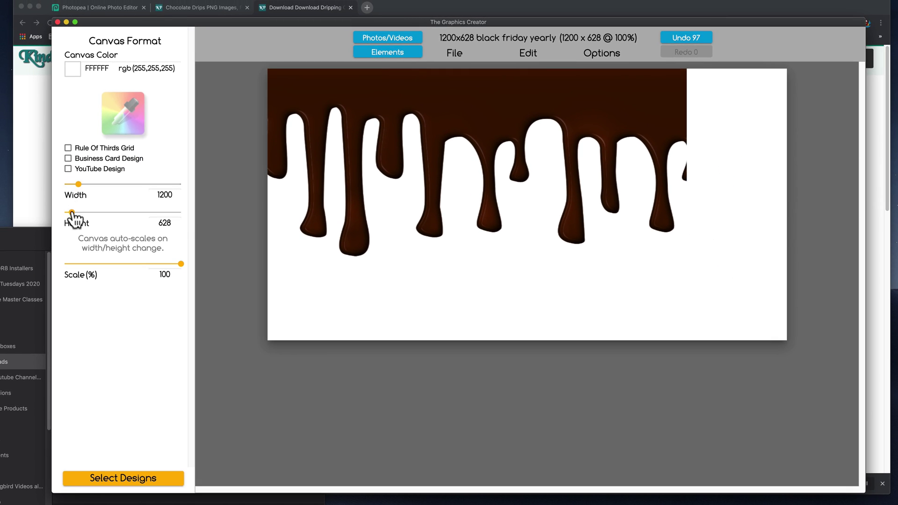
pyautogui.moveTo(70, 213); pyautogui.dragTo(73, 214)
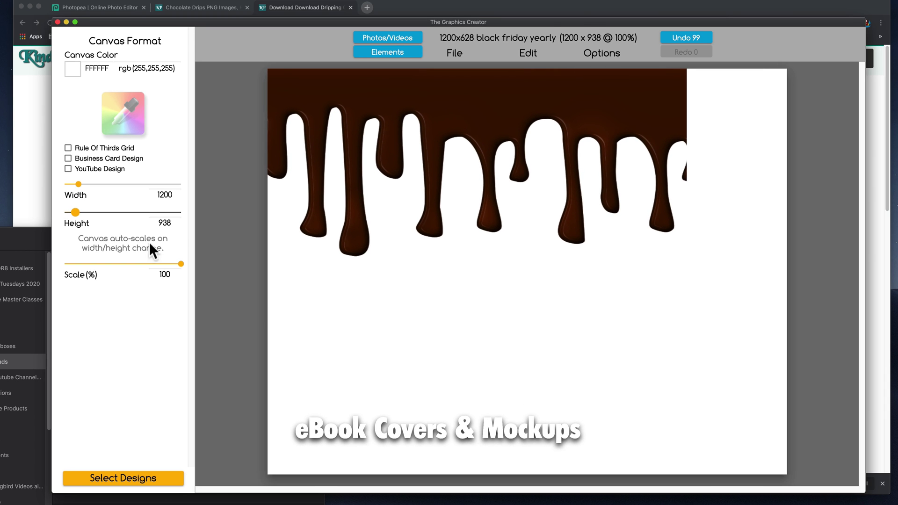
pyautogui.click(393, 417)
pyautogui.press('Delete')
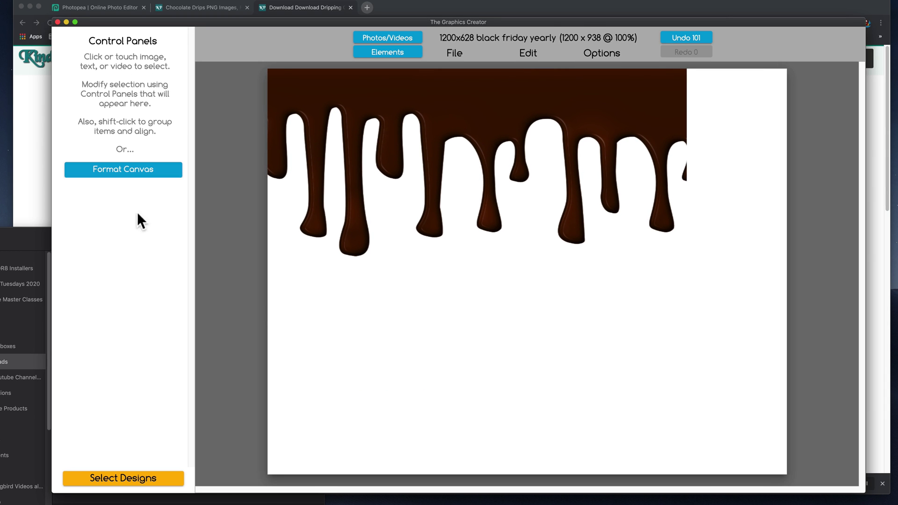
pyautogui.click(139, 178)
pyautogui.moveTo(76, 184); pyautogui.dragTo(72, 180)
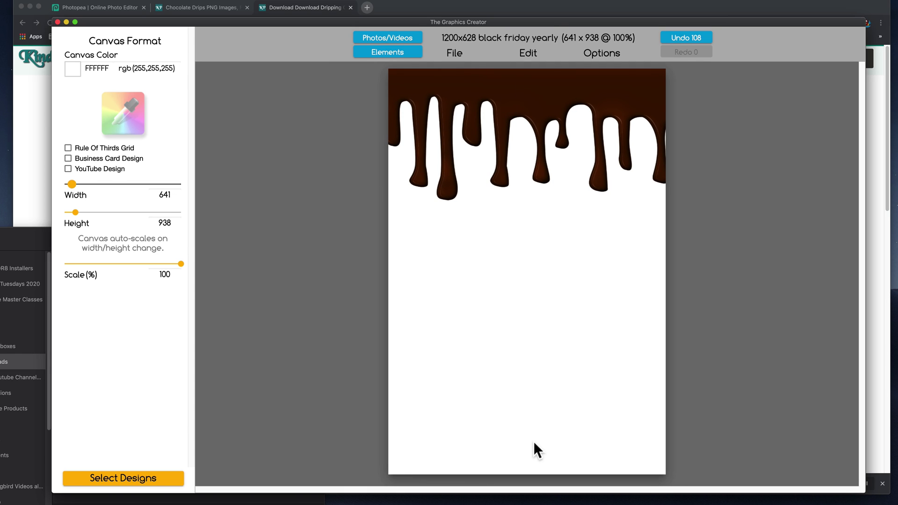
# - Download the canvas as a transparent PNG named Chocolate Drips
pyautogui.click(456, 51)
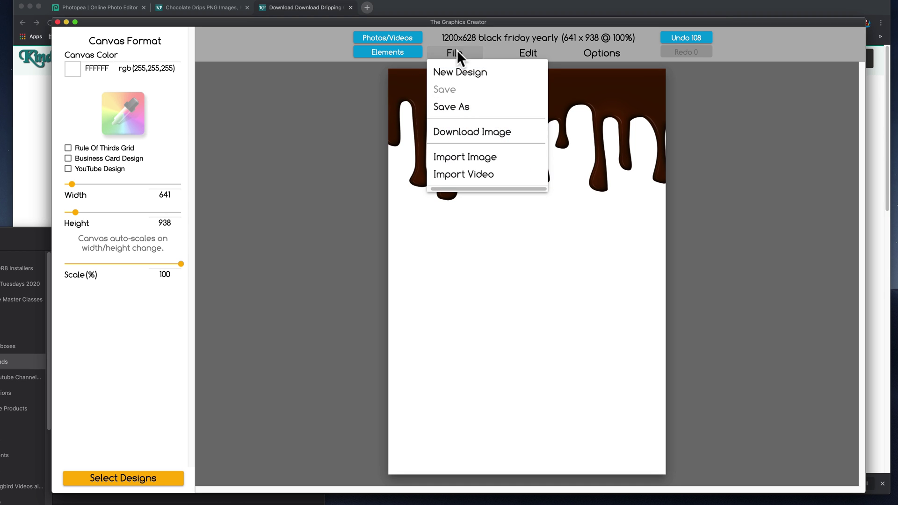
pyautogui.click(465, 135)
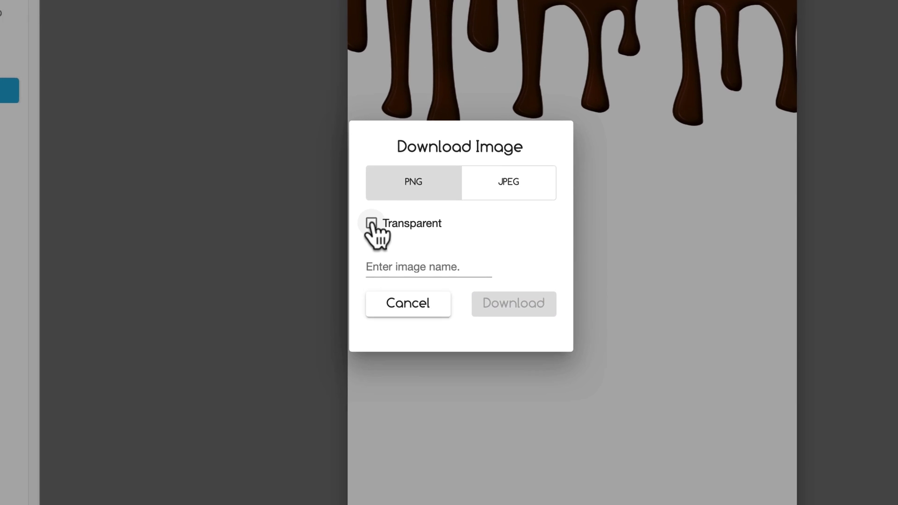
pyautogui.click(400, 254)
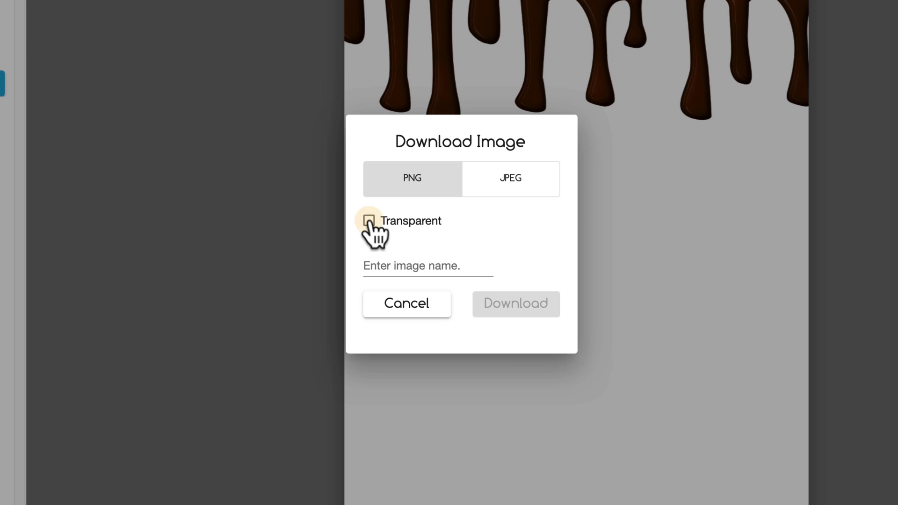
pyautogui.click(386, 262)
pyautogui.write('Chocolate Drips')
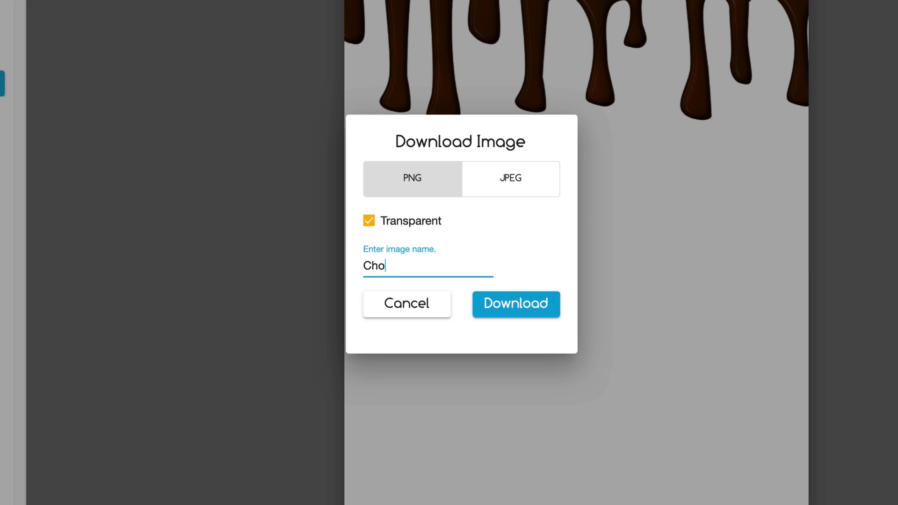
pyautogui.click(517, 310)
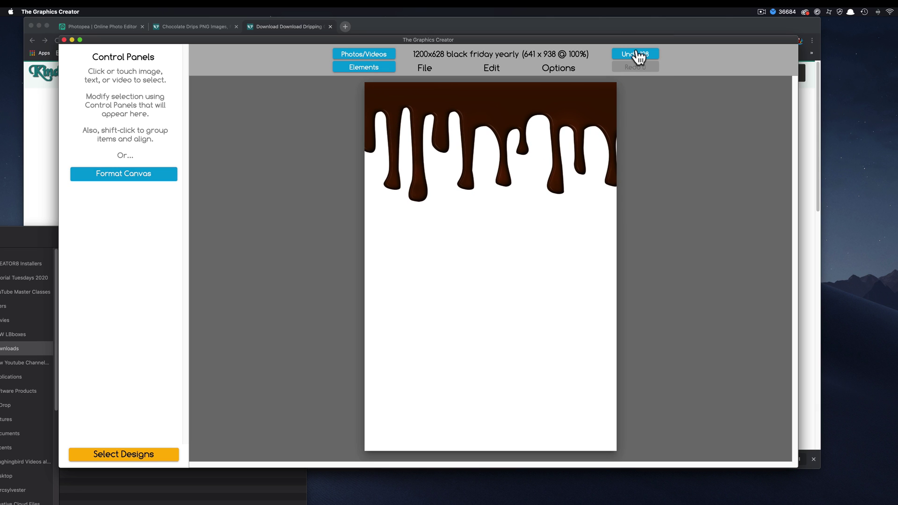
# - Undo back to the 1200×628 beach ad with the chocolate MARC headline and sale text
pyautogui.click(646, 56)
pyautogui.click(645, 56)
pyautogui.click(645, 56)
pyautogui.click(646, 56)
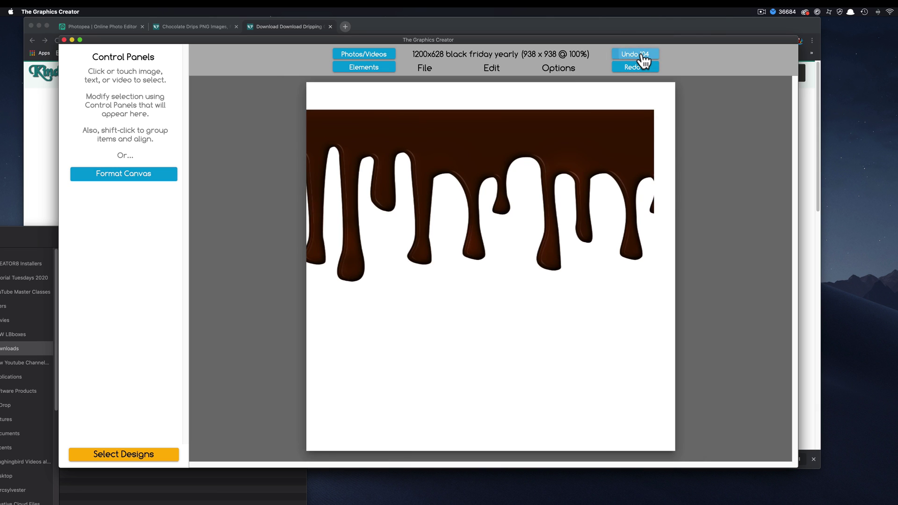
pyautogui.click(644, 57)
pyautogui.click(645, 57)
pyautogui.click(645, 57)
pyautogui.click(644, 57)
pyautogui.click(644, 57)
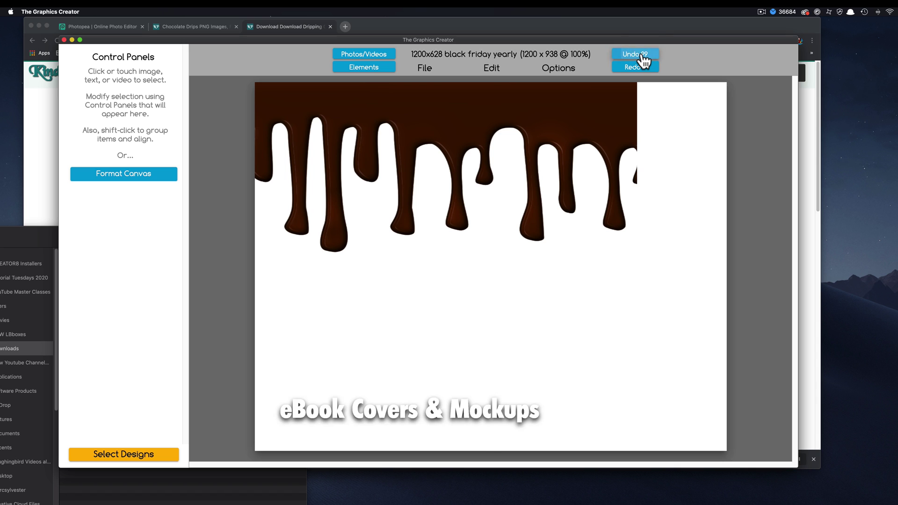
pyautogui.click(645, 57)
pyautogui.click(644, 57)
pyautogui.click(645, 57)
pyautogui.click(645, 57)
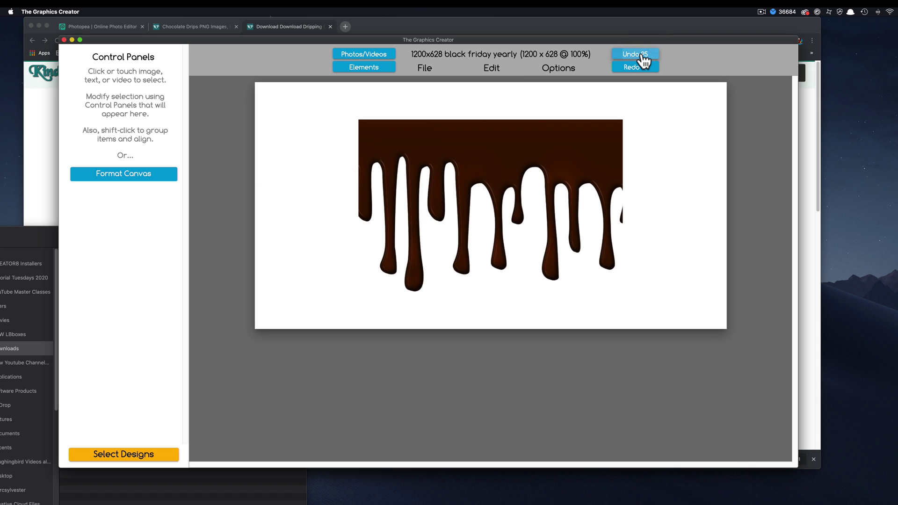
pyautogui.click(644, 57)
pyautogui.click(645, 57)
pyautogui.click(644, 57)
pyautogui.click(645, 57)
pyautogui.click(645, 57)
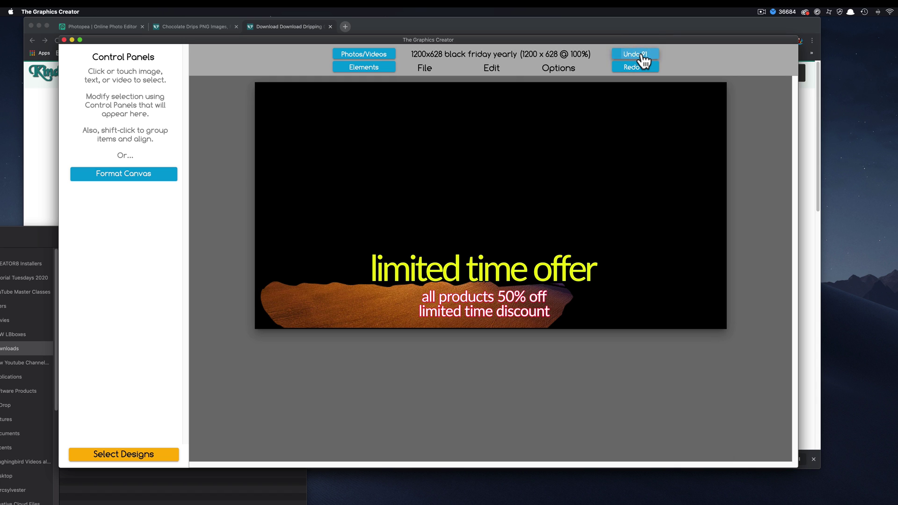
pyautogui.click(645, 57)
pyautogui.click(644, 57)
pyautogui.click(645, 57)
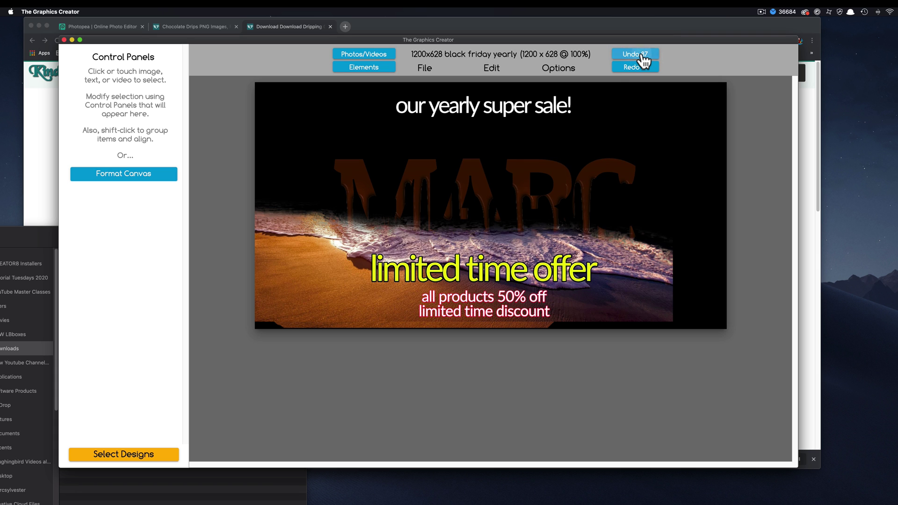
pyautogui.click(645, 57)
pyautogui.click(644, 57)
pyautogui.click(644, 57)
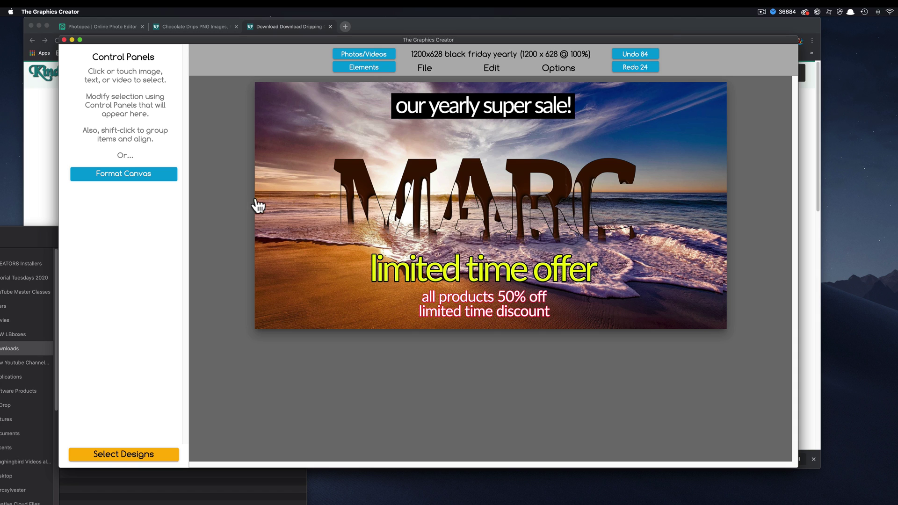
# - Fill MARC with Chocolate Drips.png, shifted to vertical offset -569 so drips hang from the tops
pyautogui.click(33, 241)
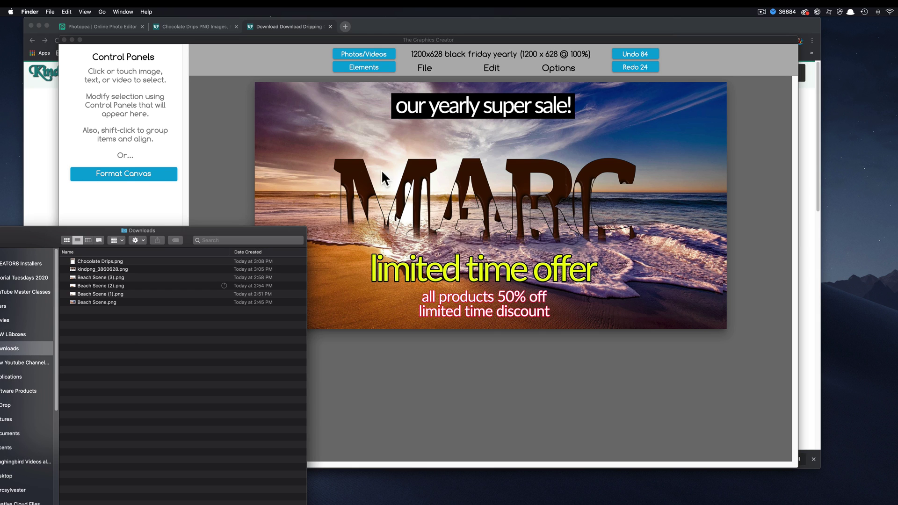
pyautogui.click(422, 177)
pyautogui.click(423, 177)
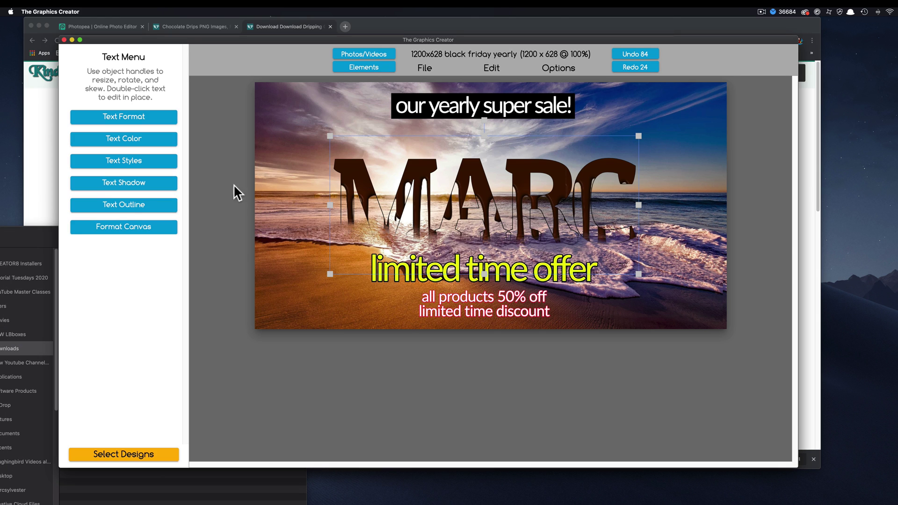
pyautogui.click(44, 243)
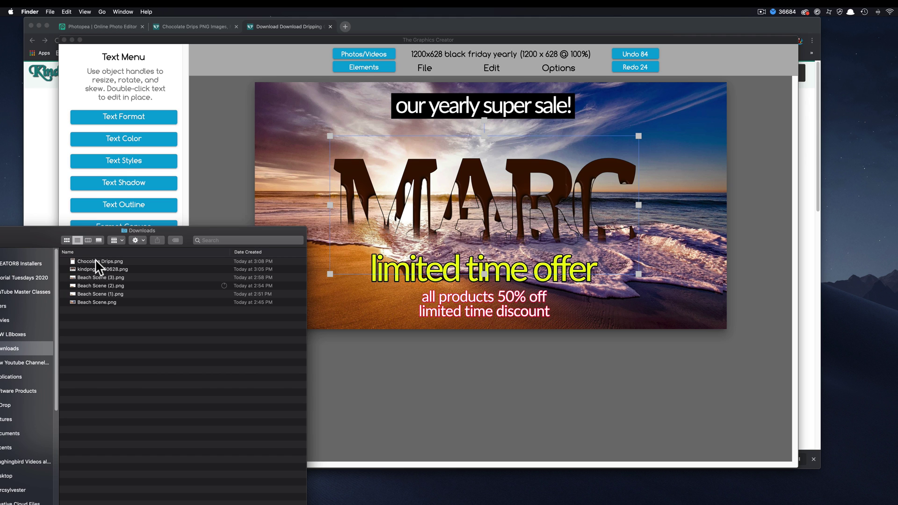
pyautogui.moveTo(100, 261); pyautogui.dragTo(395, 174)
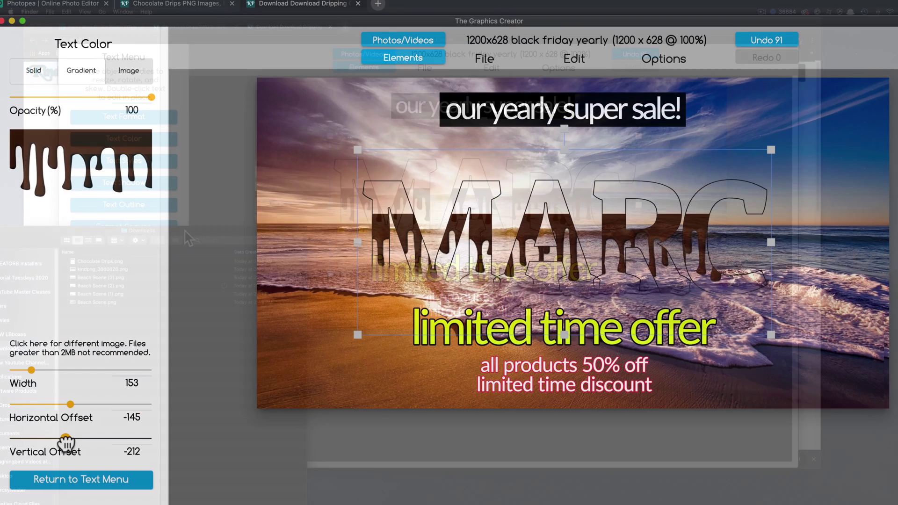
pyautogui.moveTo(111, 353)
pyautogui.mouseDown()
pyautogui.moveTo(119, 354)
pyautogui.moveTo(98, 352)
pyautogui.mouseUp()
pyautogui.moveTo(46, 440); pyautogui.dragTo(41, 440)
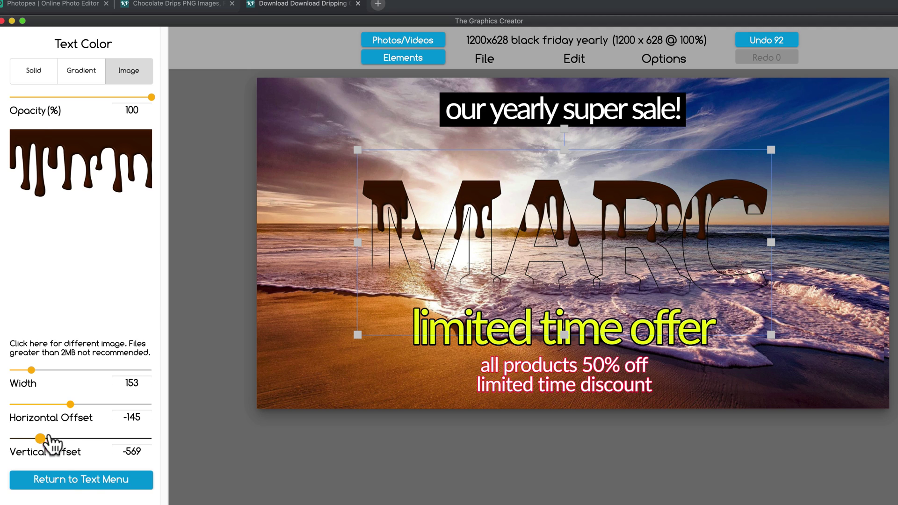
# - Duplicate the MARC headline and move the copy upward
pyautogui.click(84, 486)
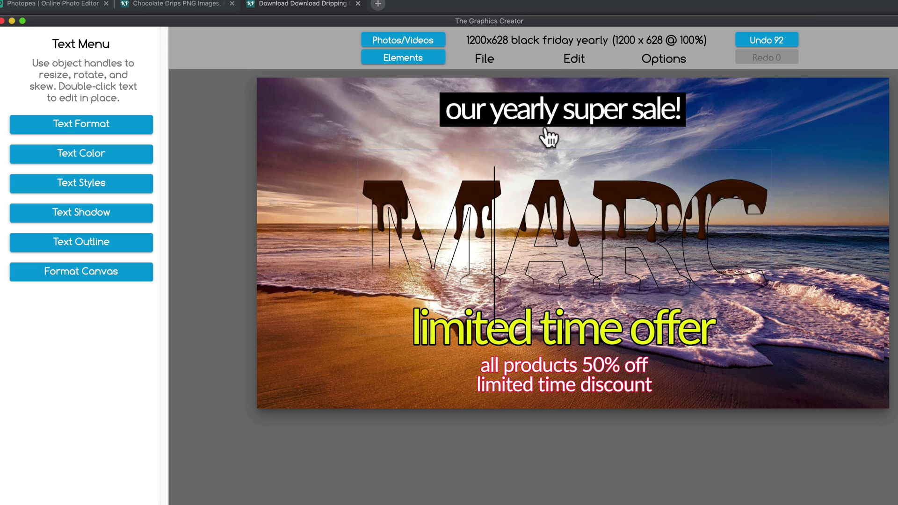
pyautogui.click(575, 58)
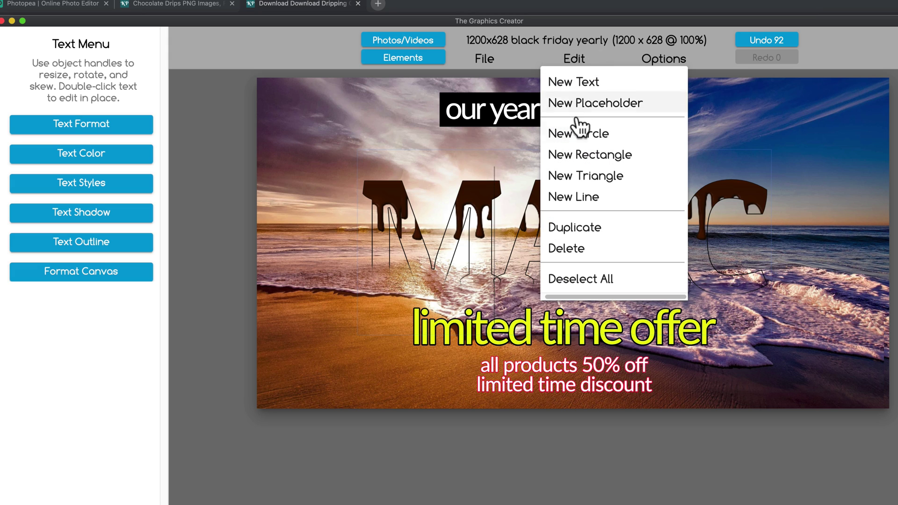
pyautogui.click(580, 230)
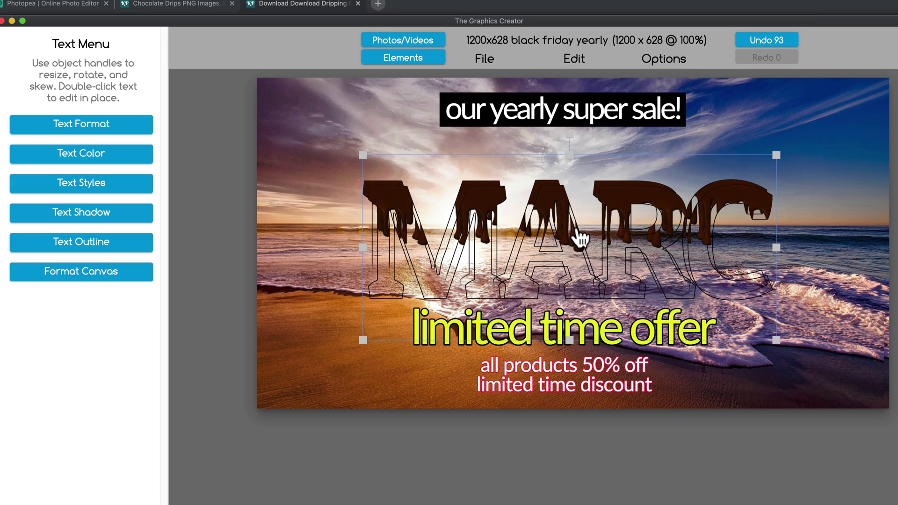
pyautogui.moveTo(575, 255); pyautogui.dragTo(503, 192)
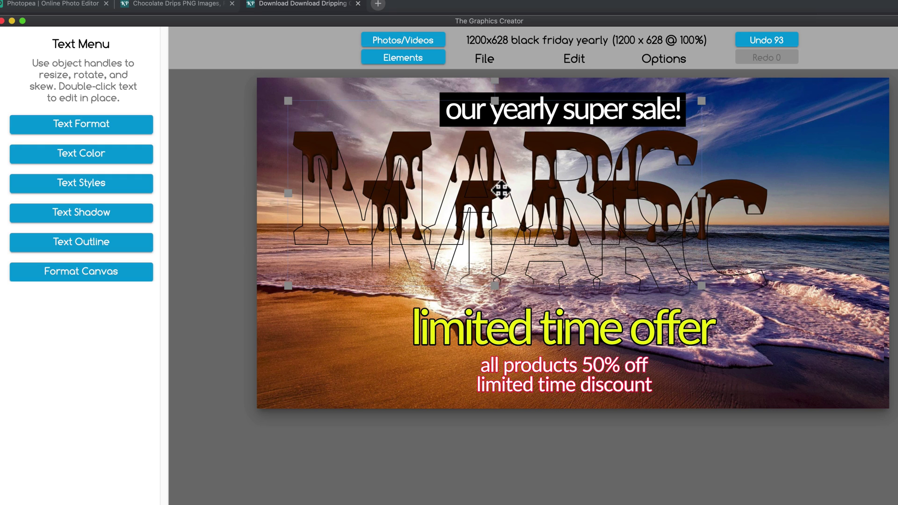
# - Fill the MARC copy with solid magenta FF00B4 and shift it down and to the right
pyautogui.click(73, 155)
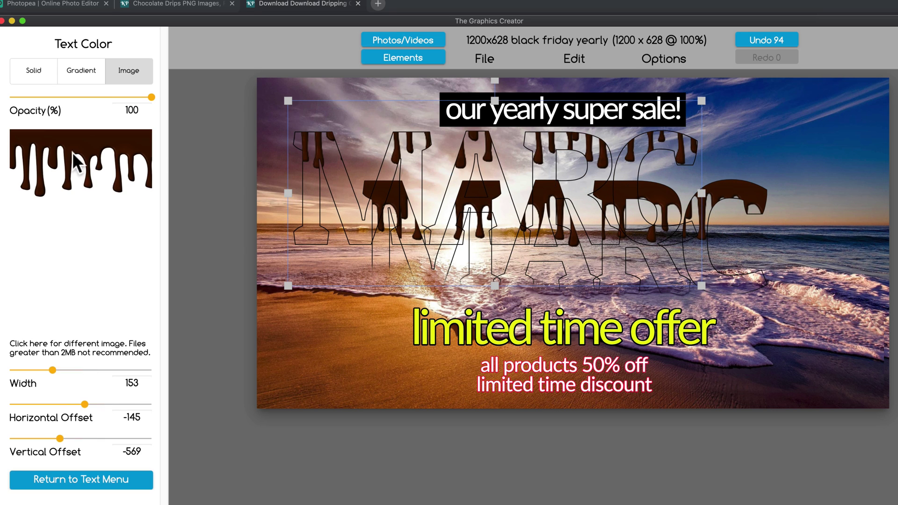
pyautogui.click(35, 71)
pyautogui.click(87, 265)
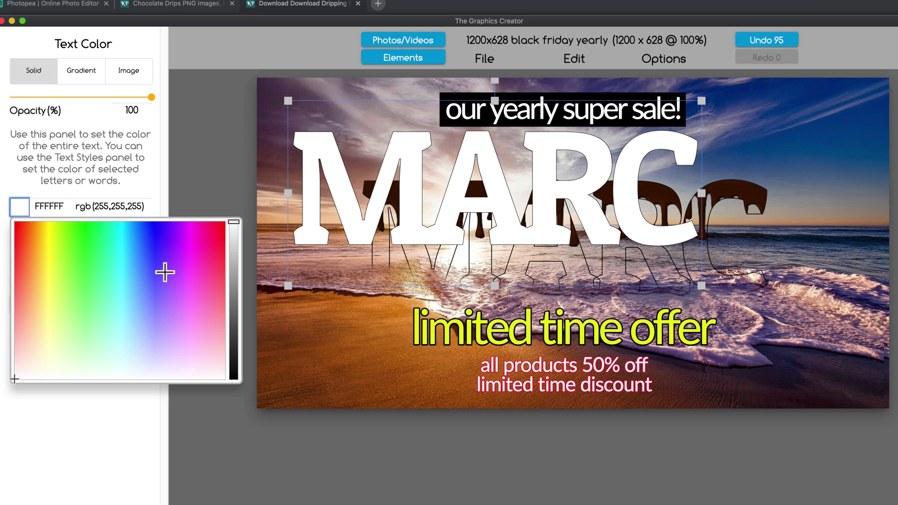
pyautogui.moveTo(164, 271); pyautogui.dragTo(200, 202)
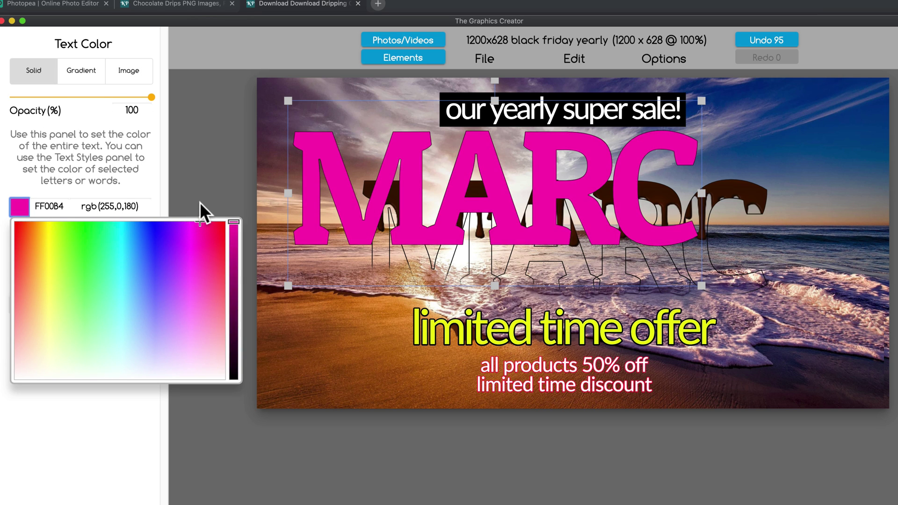
pyautogui.moveTo(345, 200); pyautogui.dragTo(413, 242)
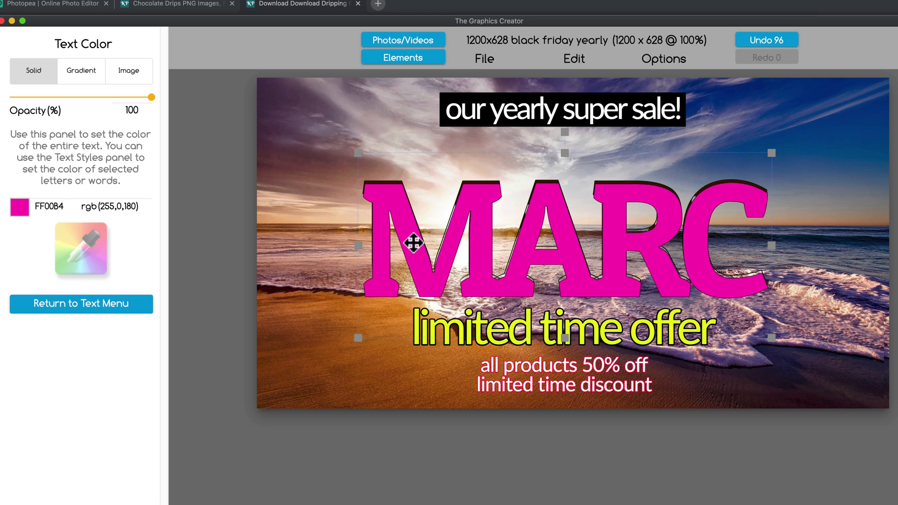
# - Send the magenta MARC back two layers so it sits beneath the chocolate-drip MARC
pyautogui.click(665, 61)
pyautogui.click(676, 126)
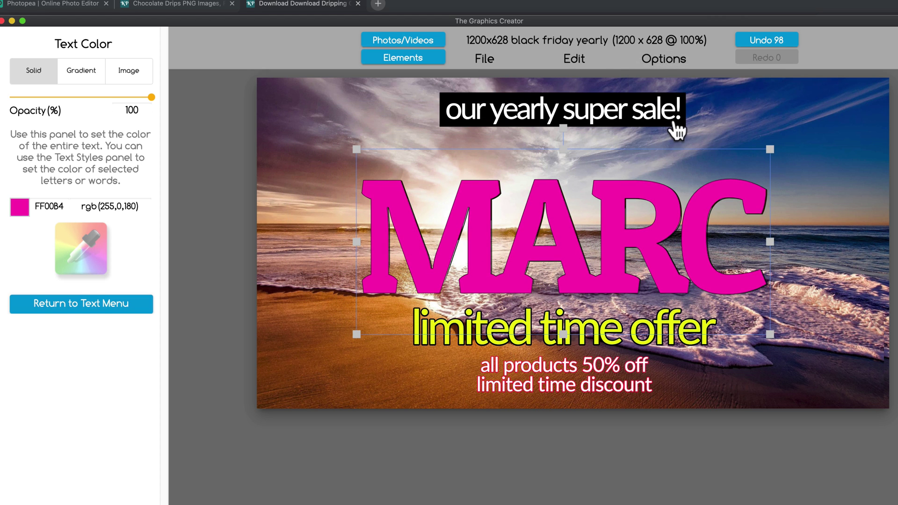
pyautogui.click(662, 61)
pyautogui.click(669, 124)
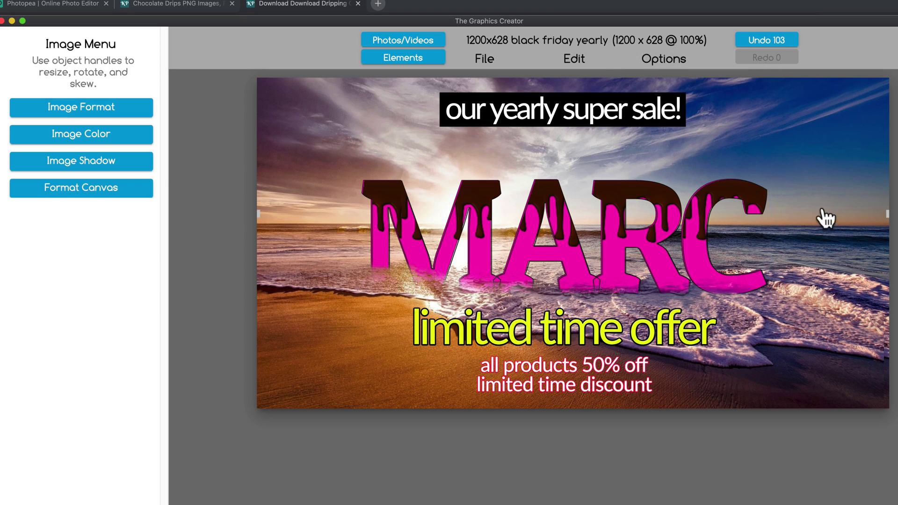
# - Turn off the drip text's outline and align its drips over the magenta MARC letters
pyautogui.moveTo(742, 199); pyautogui.dragTo(756, 155)
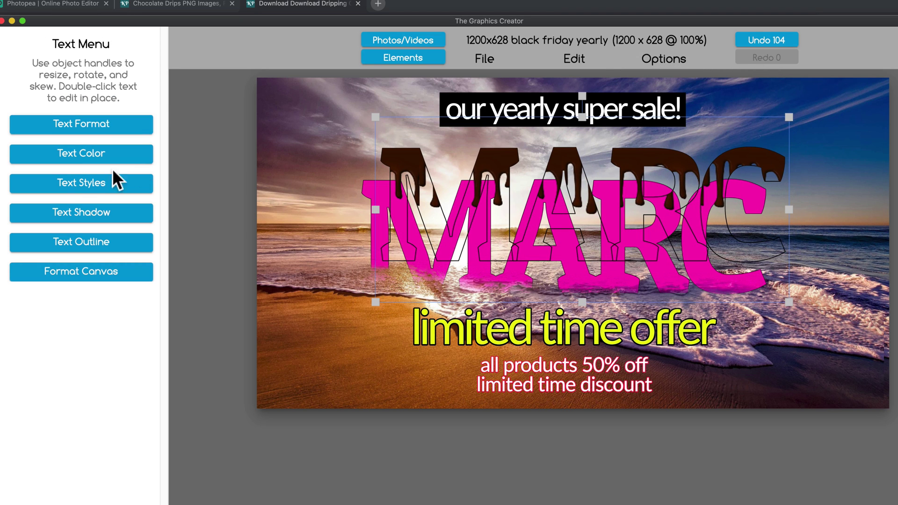
pyautogui.click(83, 244)
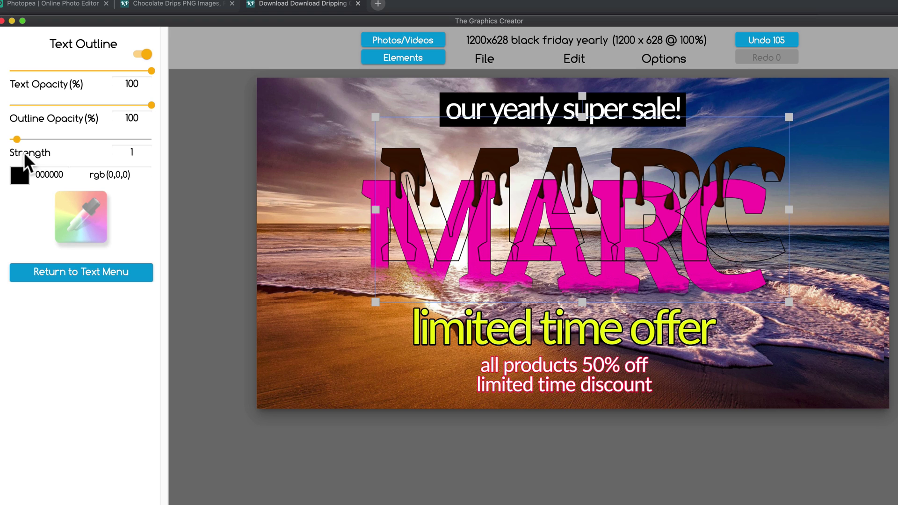
pyautogui.click(141, 56)
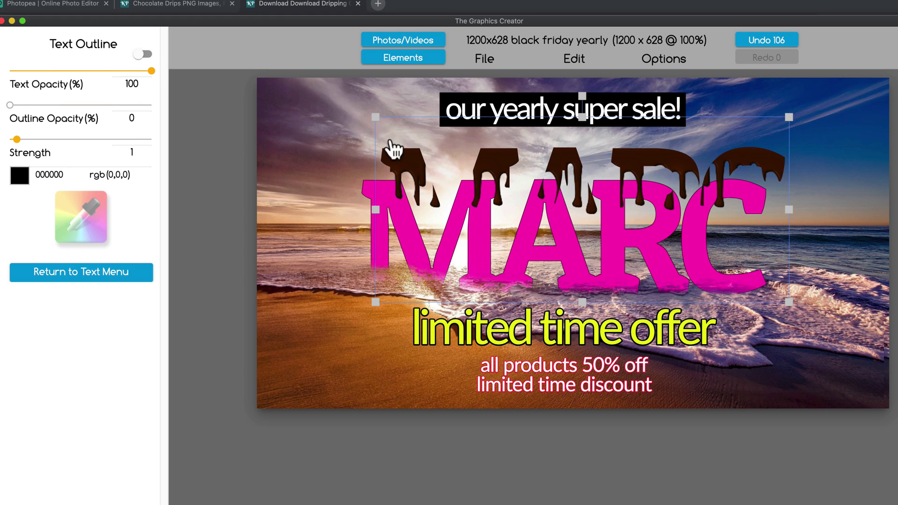
pyautogui.moveTo(500, 174); pyautogui.dragTo(479, 192)
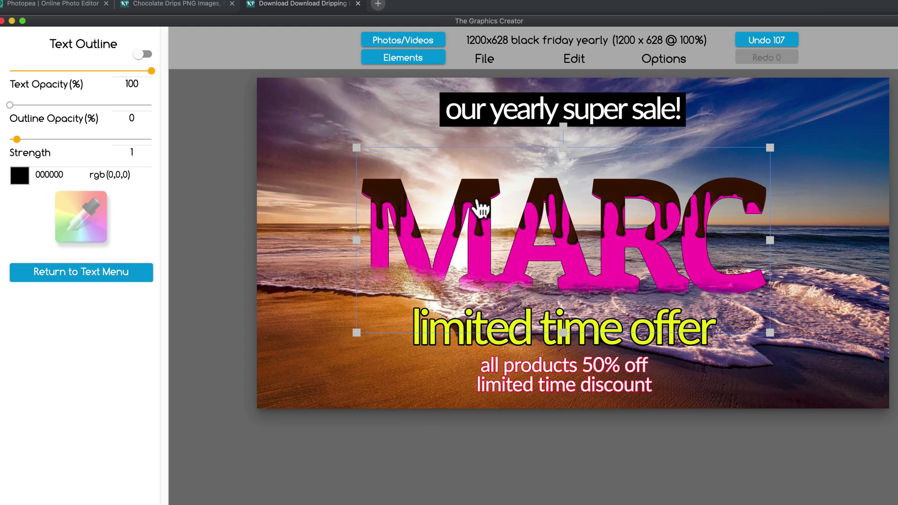
# - Retype both the magenta and chocolate-drip MARC words as LISA
pyautogui.moveTo(480, 206); pyautogui.dragTo(600, 173)
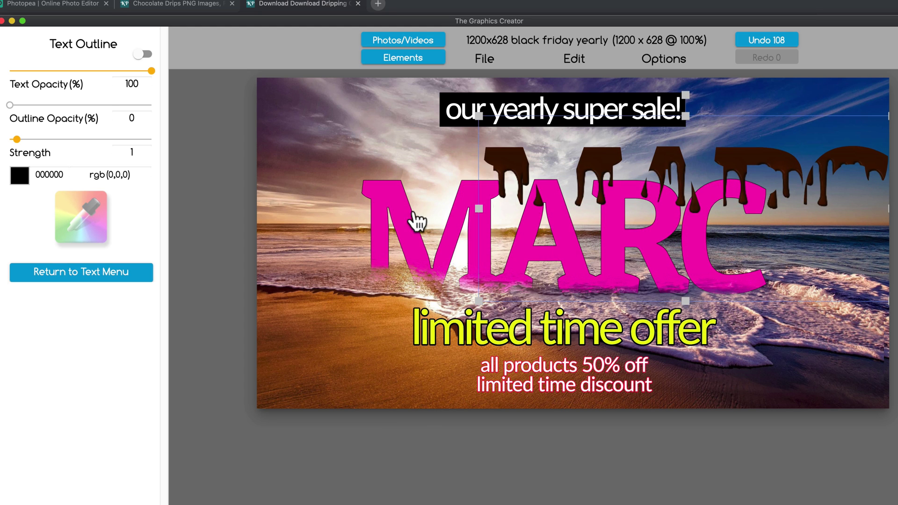
pyautogui.click(405, 220)
pyautogui.doubleClick(403, 215)
pyautogui.write('LISA')
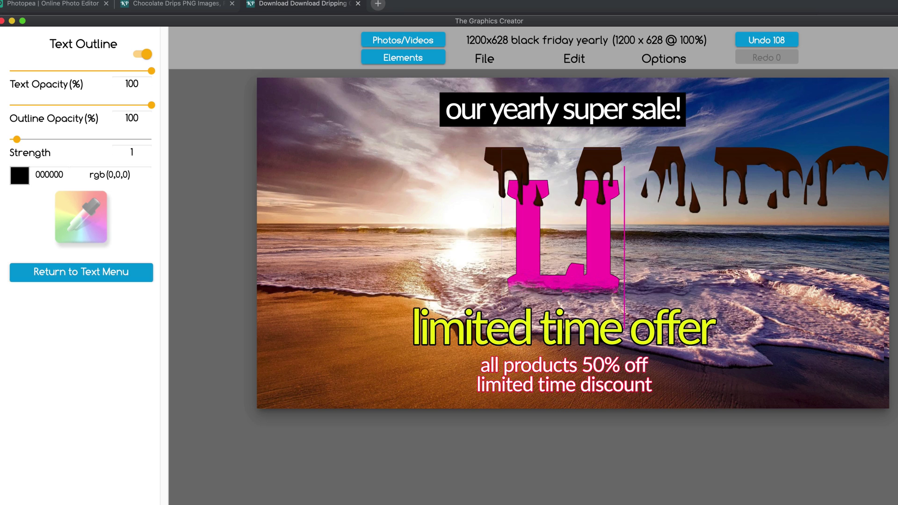
pyautogui.doubleClick(755, 161)
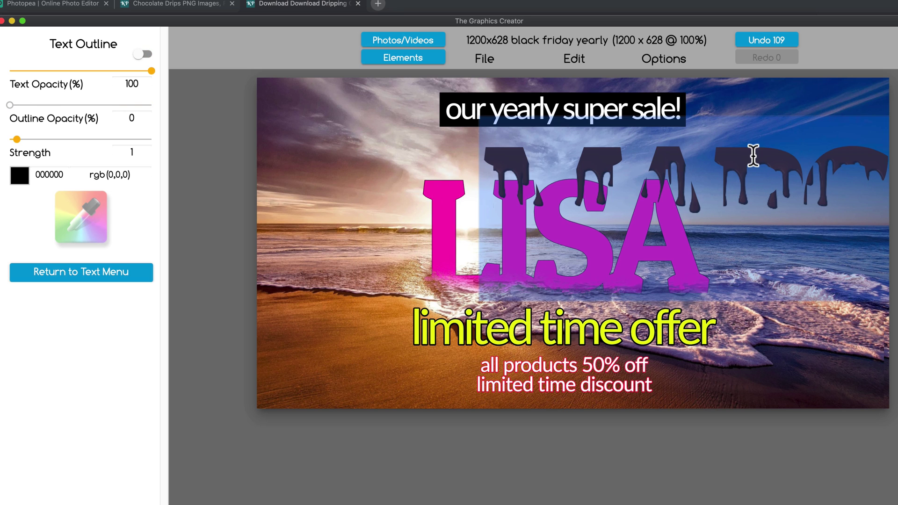
pyautogui.write('LISA')
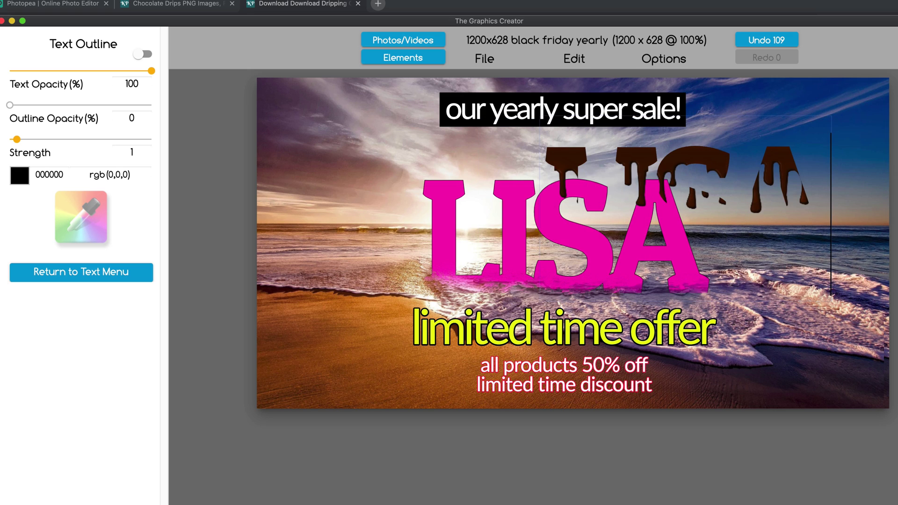
pyautogui.click(407, 145)
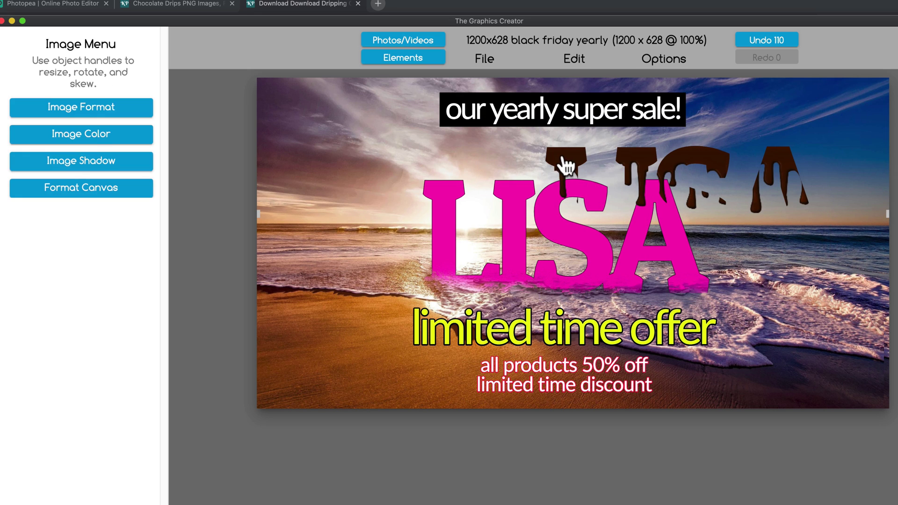
# - Place the drip LISA onto the magenta LISA and adjust its chocolate image fill offset
pyautogui.moveTo(542, 163); pyautogui.dragTo(440, 190)
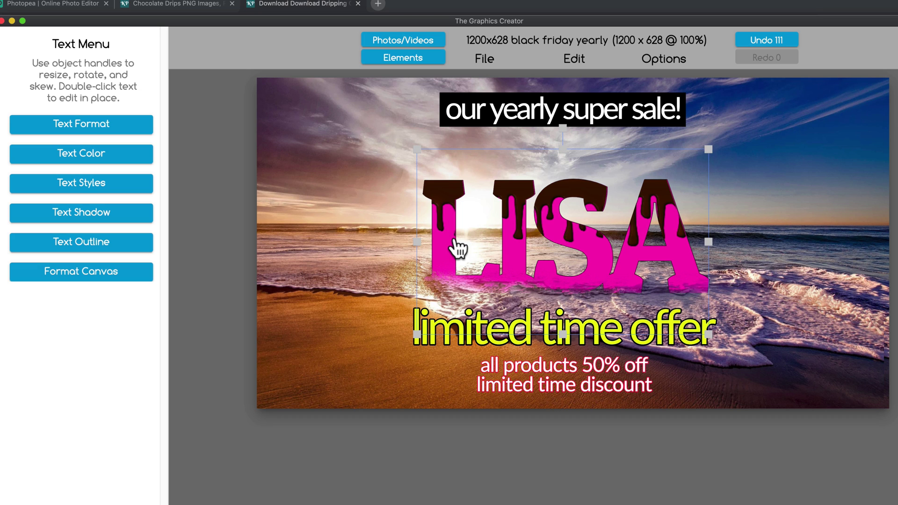
pyautogui.click(81, 153)
pyautogui.moveTo(44, 445); pyautogui.dragTo(48, 442)
pyautogui.scroll(-3, 114, 417)
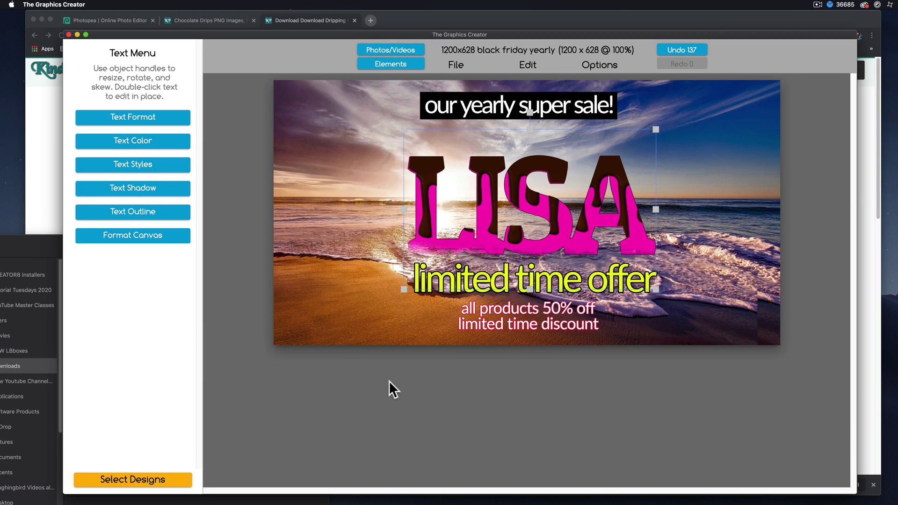
# - Search KindPNG for 'fire' and open the download for a 751x480 flame PNG
pyautogui.click(42, 181)
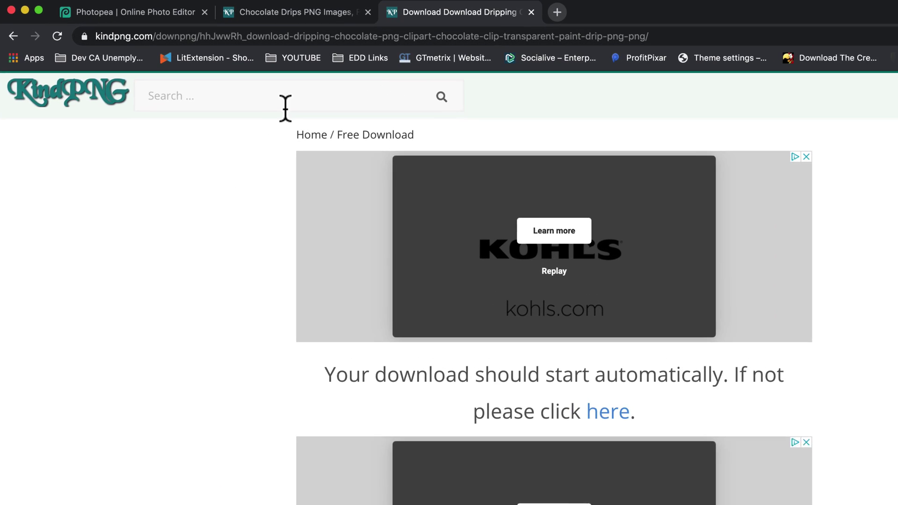
pyautogui.click(186, 78)
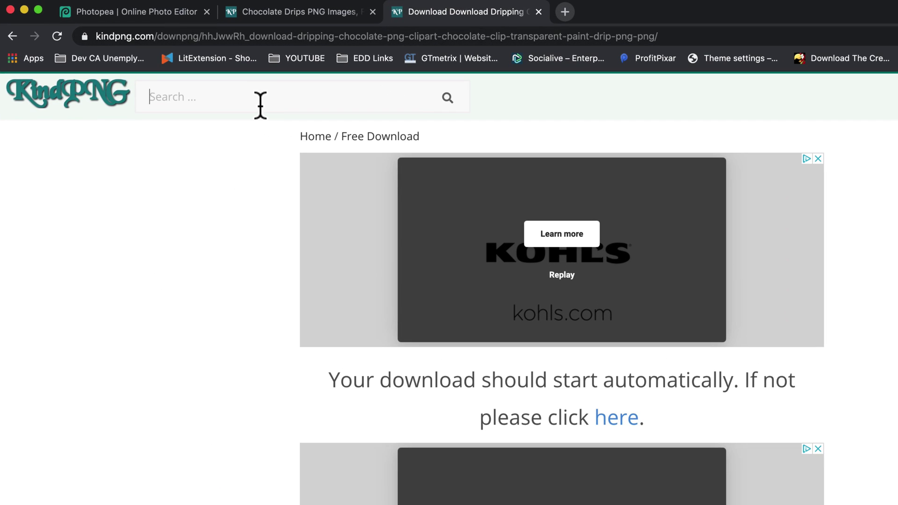
pyautogui.write('fire')
pyautogui.press('Return')
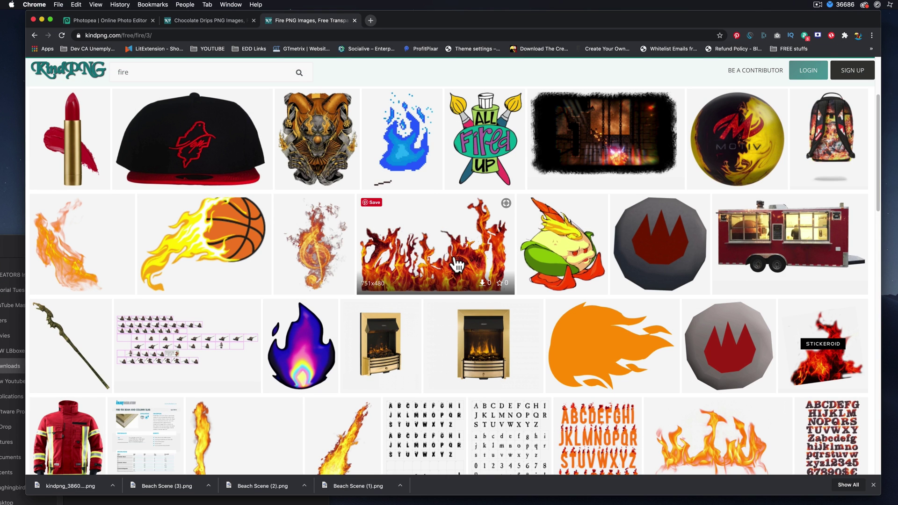
pyautogui.click(457, 266)
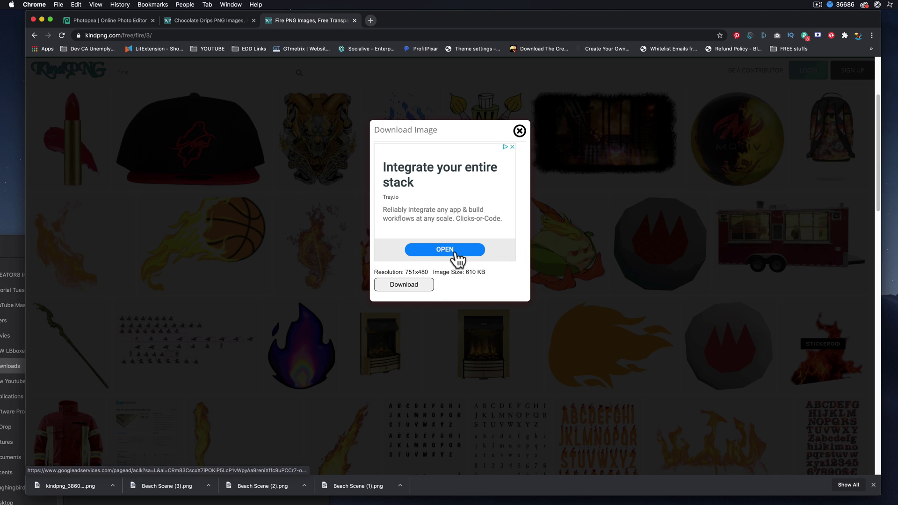
# - Download kindpng_4575915.png and drop it from Downloads into the LISA letters as their fill
pyautogui.click(405, 285)
pyautogui.press('super+Tab')
pyautogui.click(159, 499)
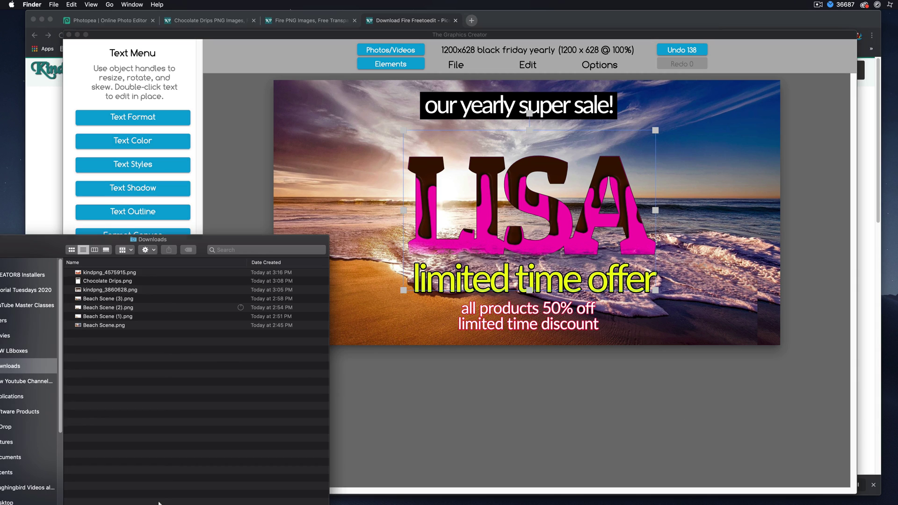
pyautogui.moveTo(101, 272); pyautogui.dragTo(427, 203)
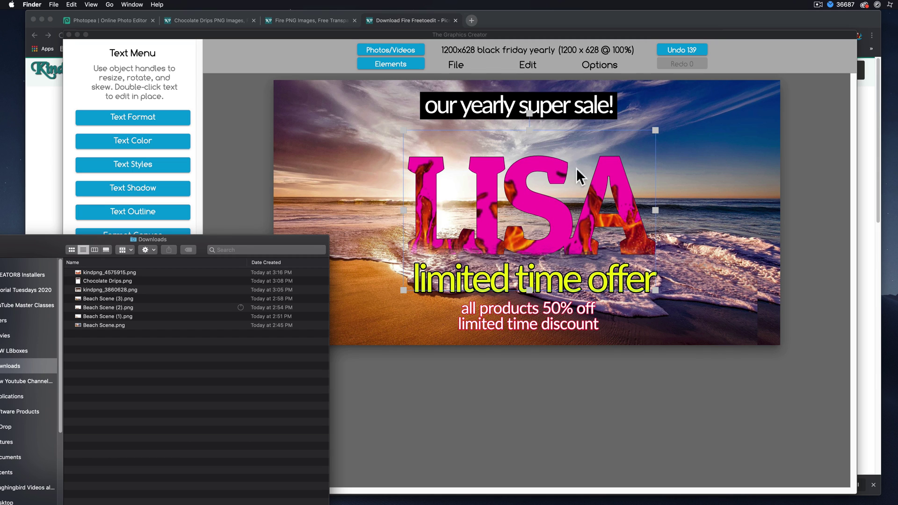
pyautogui.click(428, 187)
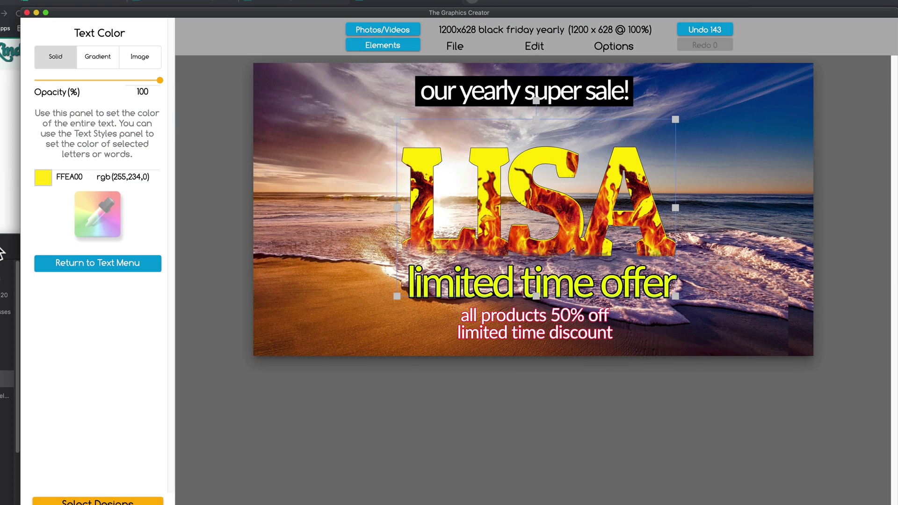
pyautogui.click(1, 253)
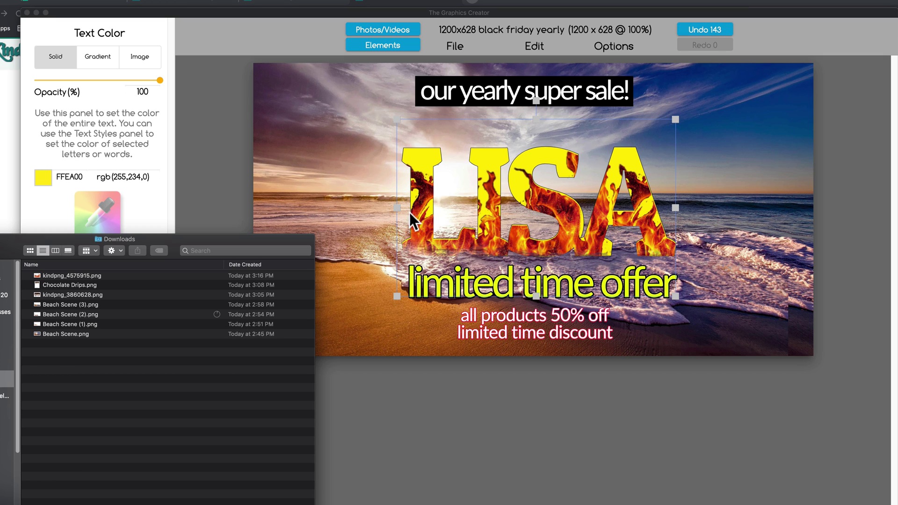
pyautogui.click(380, 208)
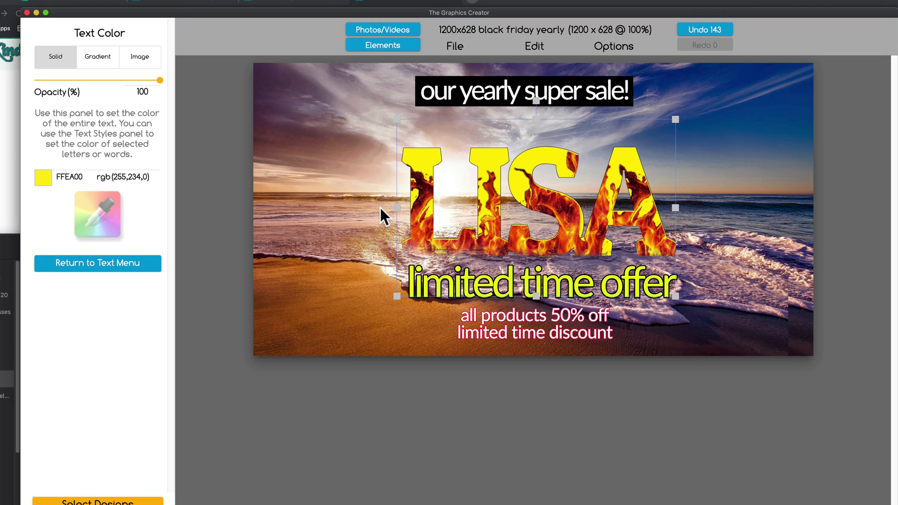
pyautogui.click(380, 208)
pyautogui.click(14, 280)
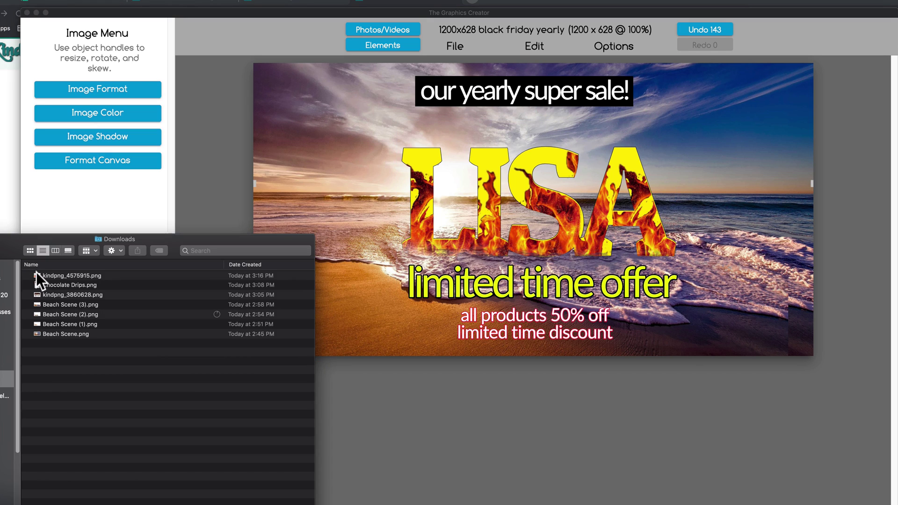
# - Place the fire PNG on the canvas, resized and positioned over the headline
pyautogui.moveTo(46, 276); pyautogui.dragTo(347, 215)
pyautogui.click(400, 299)
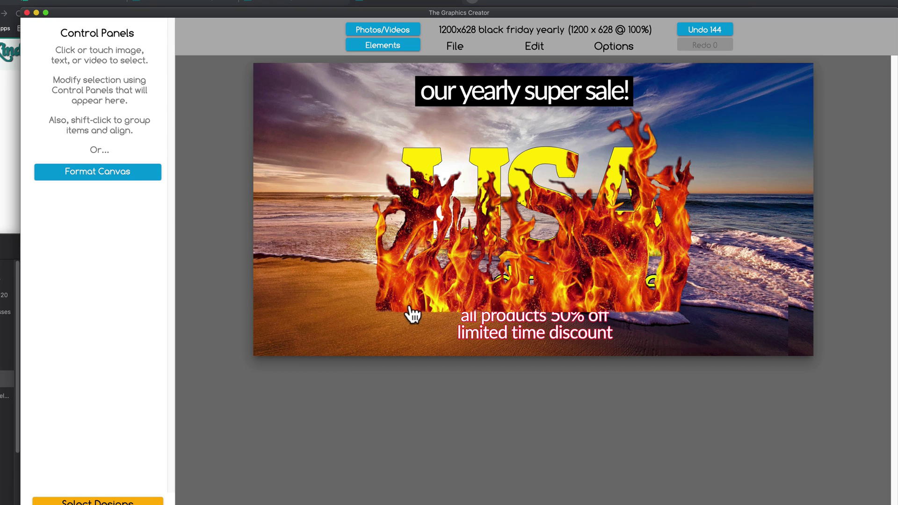
pyautogui.moveTo(405, 307); pyautogui.dragTo(380, 257)
pyautogui.moveTo(663, 161); pyautogui.dragTo(662, 115)
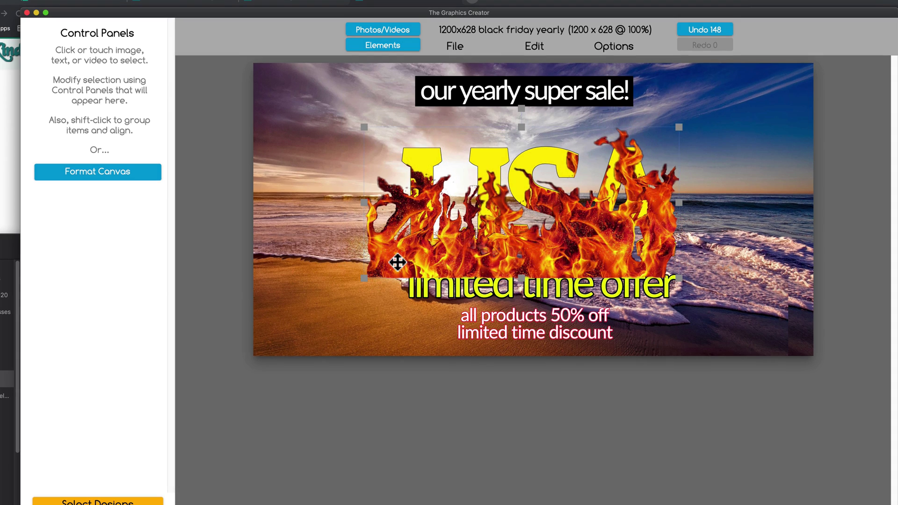
pyautogui.moveTo(399, 261); pyautogui.dragTo(410, 262)
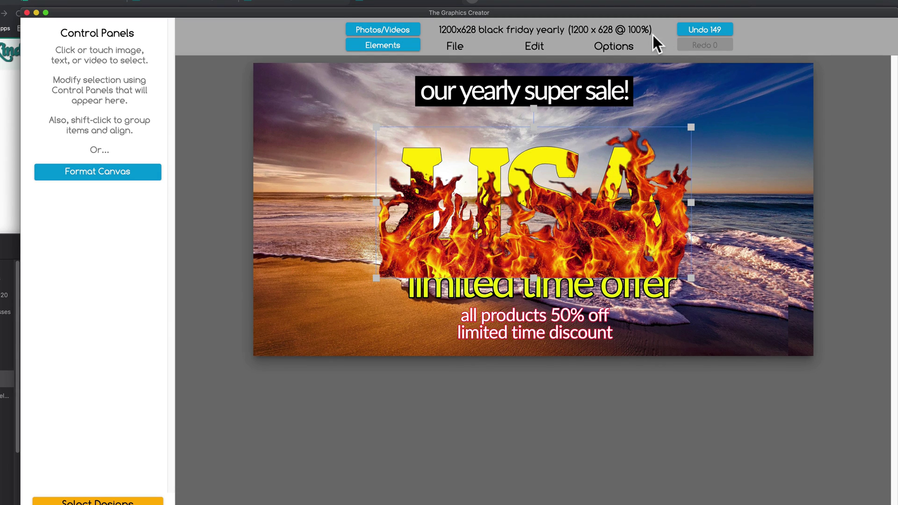
# - Send the flames behind the headline, widen them both ways, and move the headline up-left for editing
pyautogui.click(604, 46)
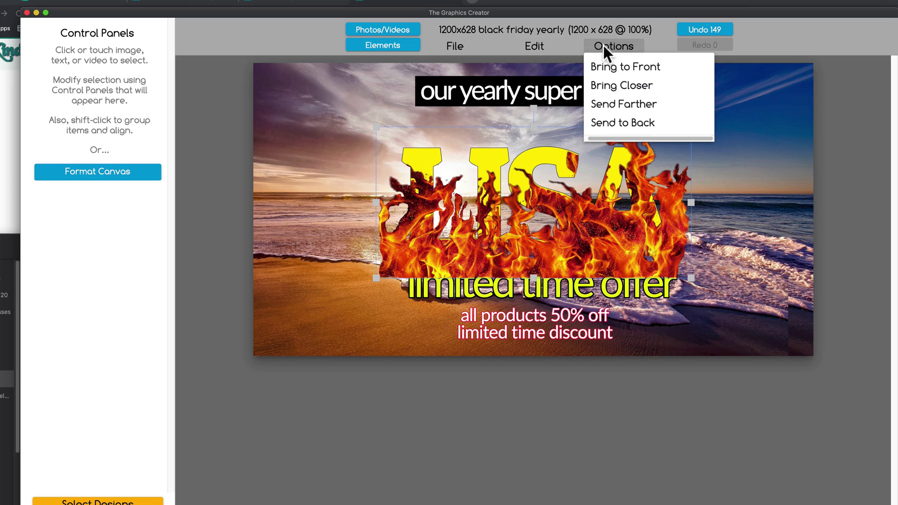
pyautogui.click(611, 112)
pyautogui.moveTo(682, 194); pyautogui.dragTo(678, 176)
pyautogui.moveTo(378, 202); pyautogui.dragTo(351, 200)
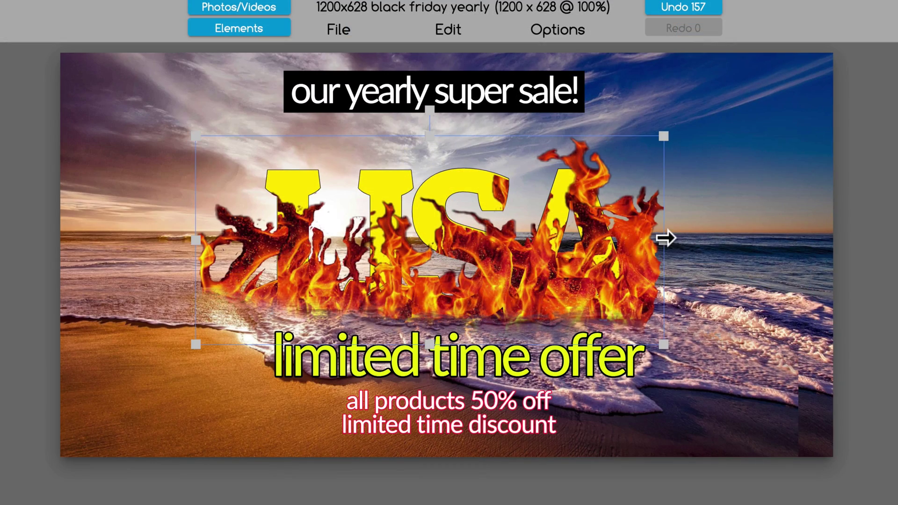
pyautogui.moveTo(664, 238); pyautogui.dragTo(716, 239)
pyautogui.moveTo(196, 240); pyautogui.dragTo(180, 254)
pyautogui.moveTo(293, 196); pyautogui.dragTo(181, 149)
pyautogui.click(181, 148)
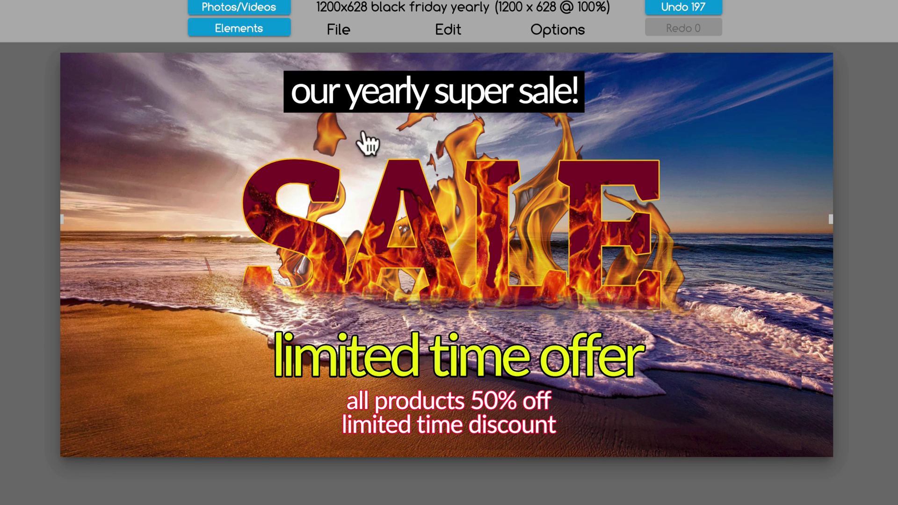
# - Drag the 'our yearly super sale!' tagline down to sit just above SALE
pyautogui.click(371, 98)
pyautogui.moveTo(370, 98); pyautogui.dragTo(398, 157)
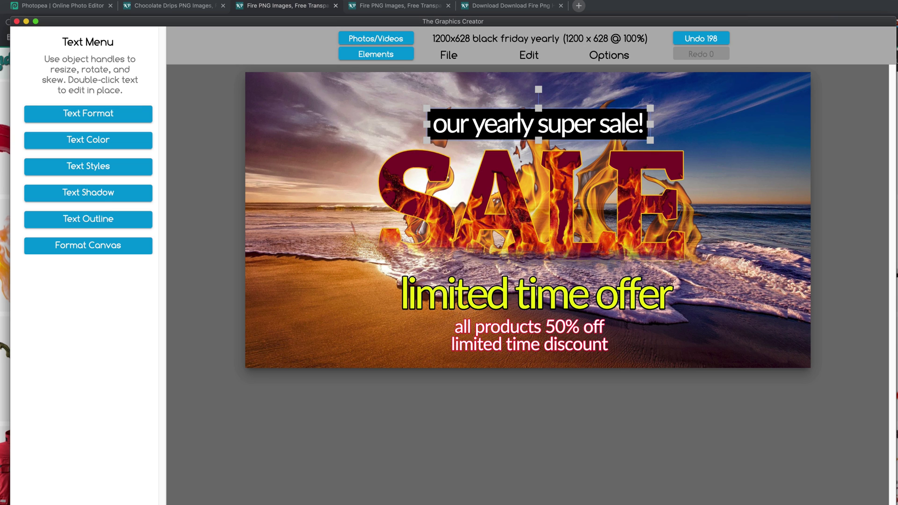